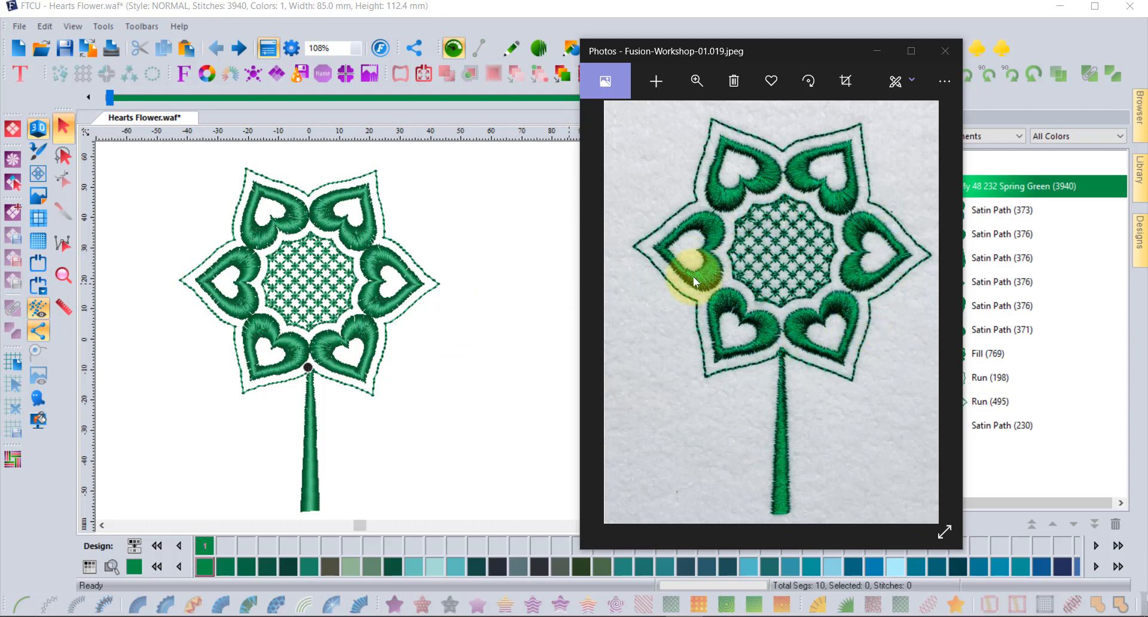
# Insert the Heart 004 shape from the Custom Shapes folder into the Hearts Flower design.
pyautogui.click(526, 250)
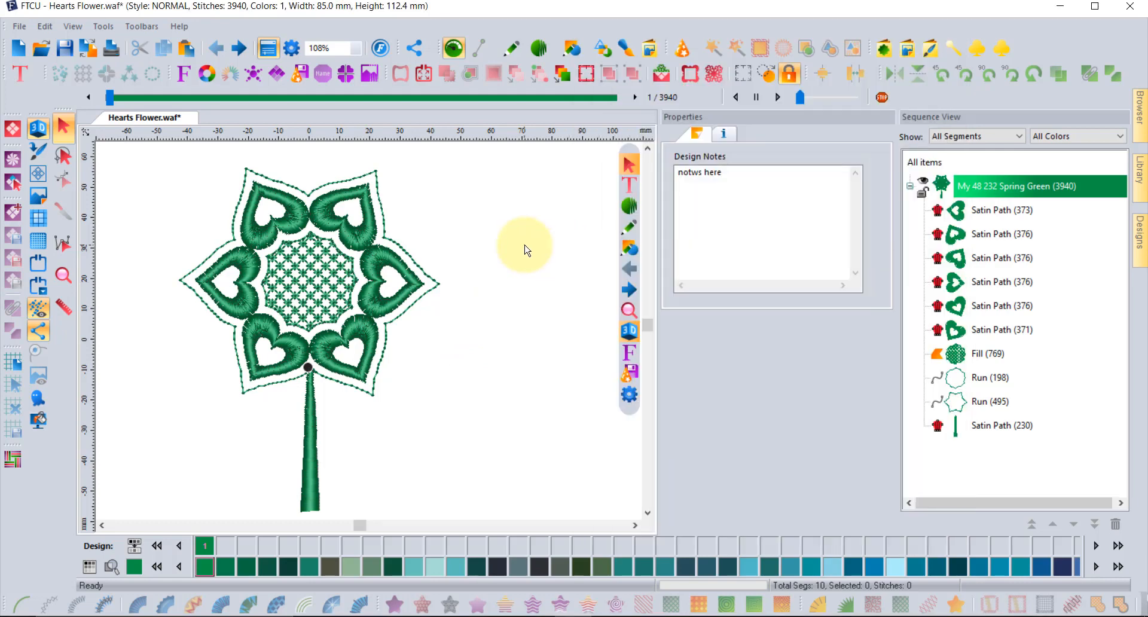
pyautogui.click(635, 525)
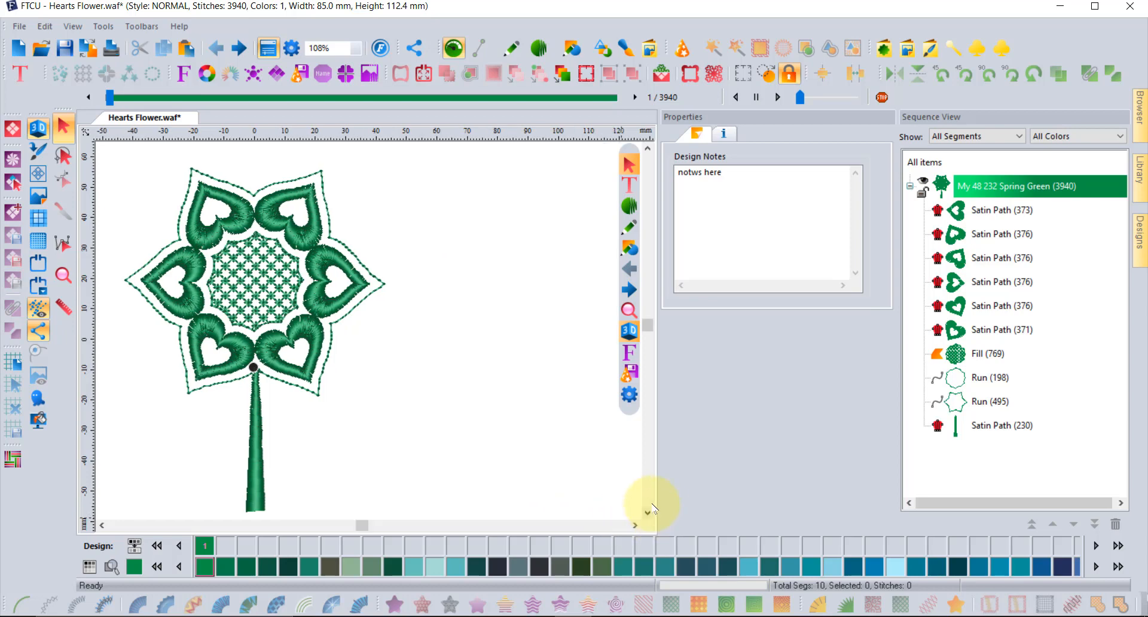
pyautogui.click(884, 49)
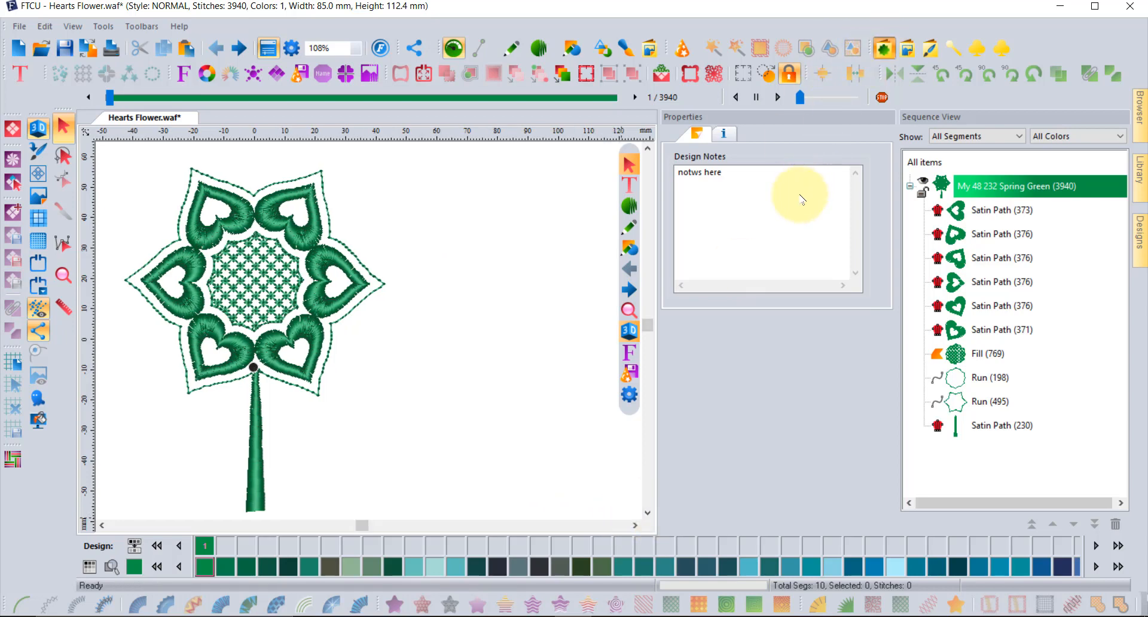
pyautogui.scroll(-6, 703, 299)
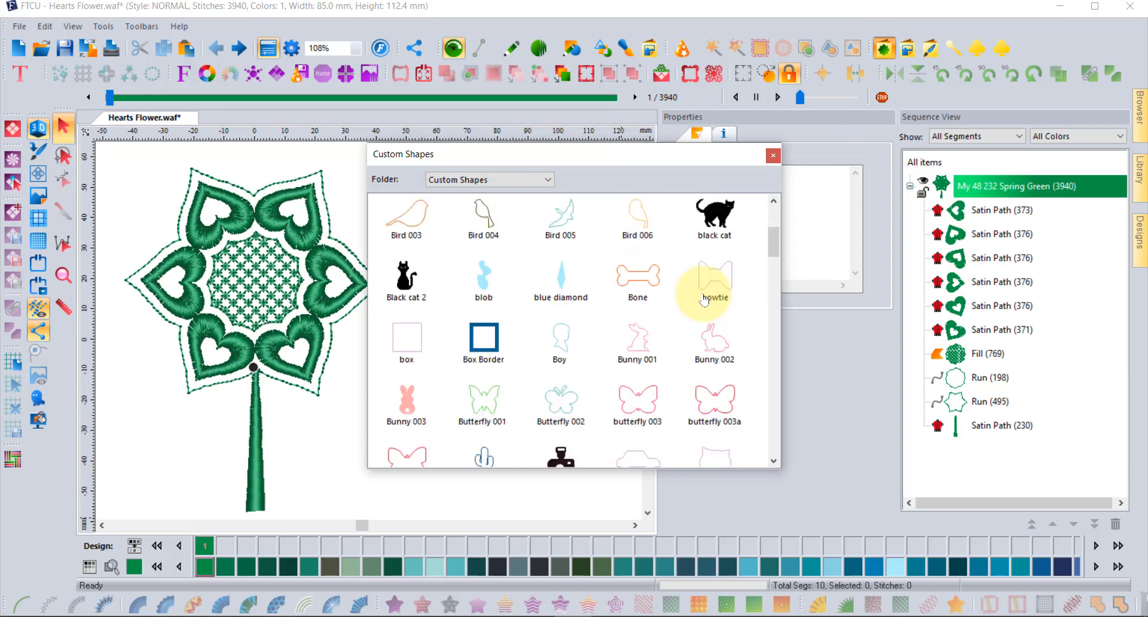
pyautogui.scroll(-2, 708, 302)
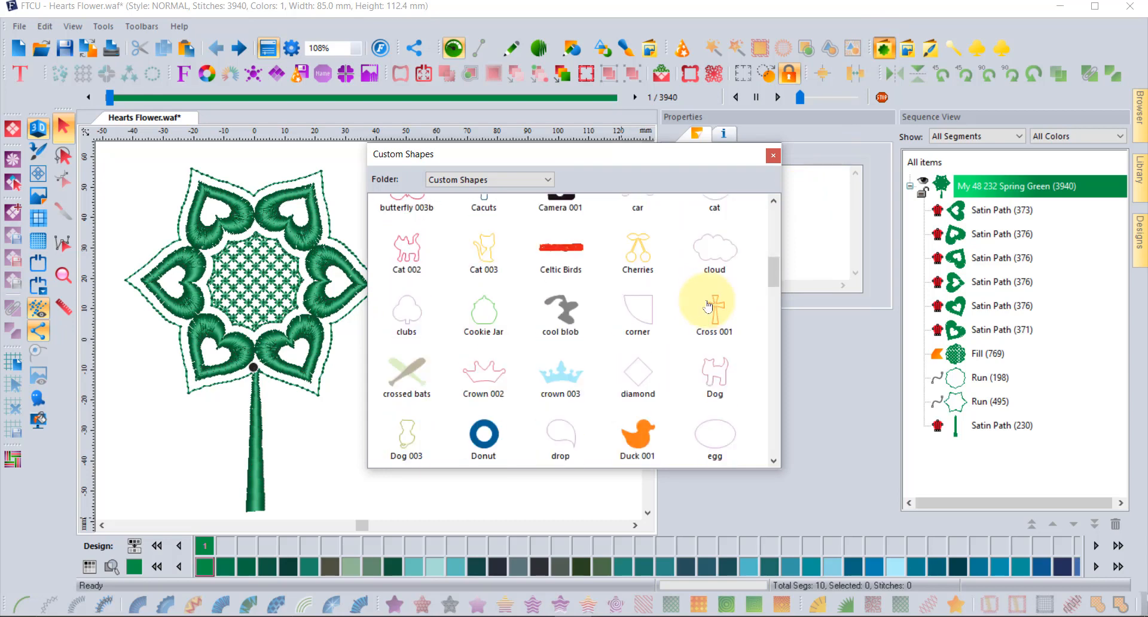
pyautogui.scroll(-9, 709, 305)
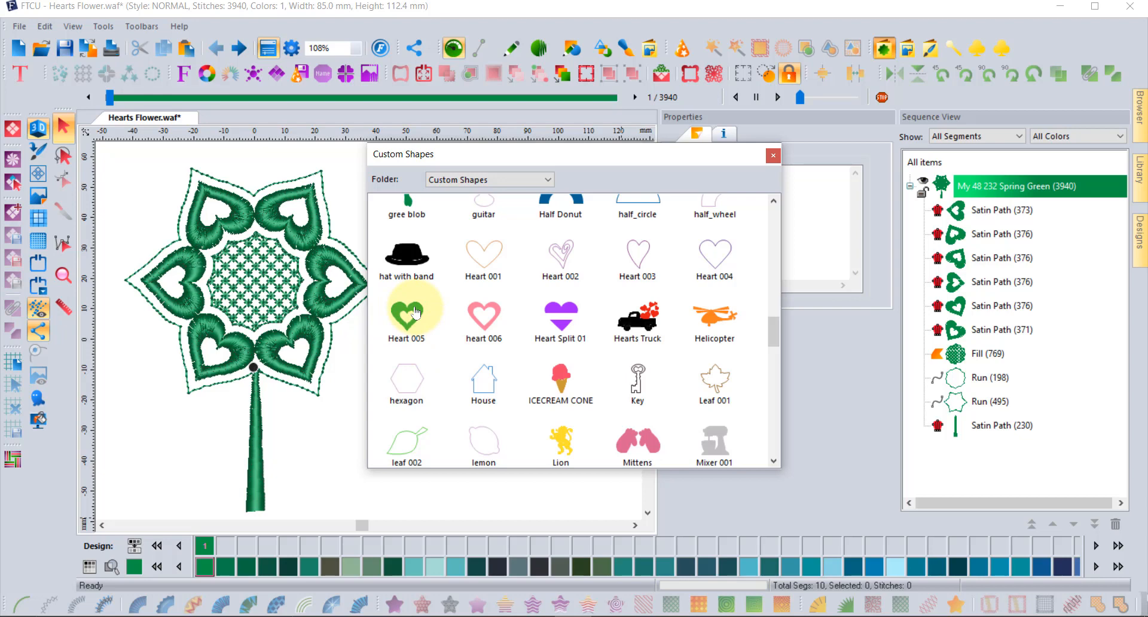
pyautogui.doubleClick(719, 257)
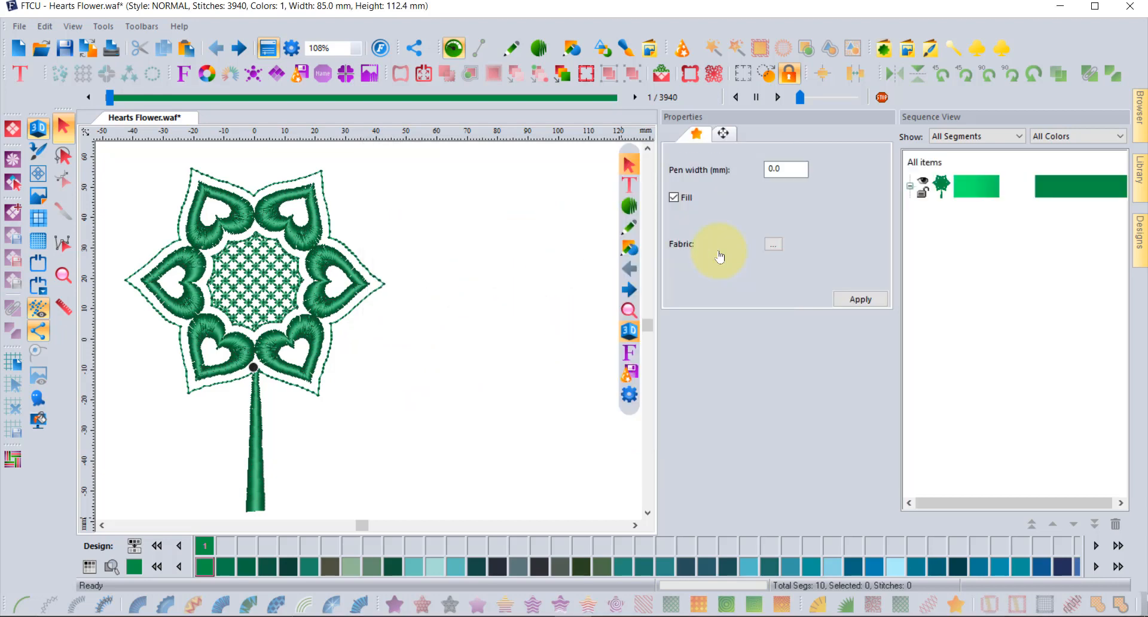
# Move the inserted heart artwork into the empty area to the right of the flower, clear of its petals.
pyautogui.moveTo(252, 319); pyautogui.dragTo(481, 321)
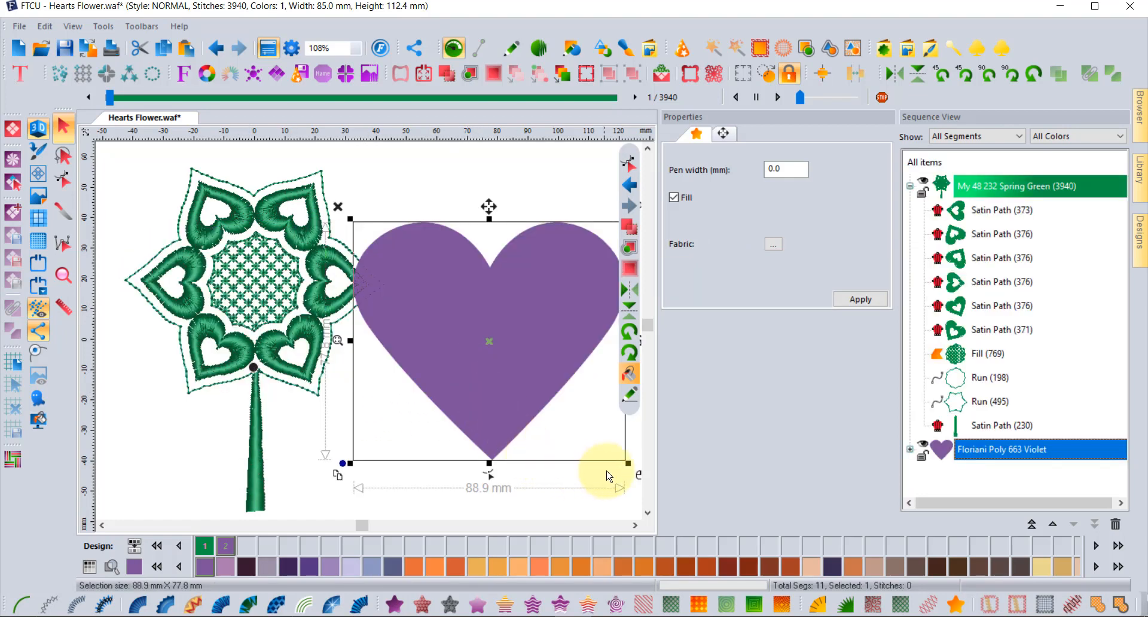
pyautogui.scroll(-2, 562, 409)
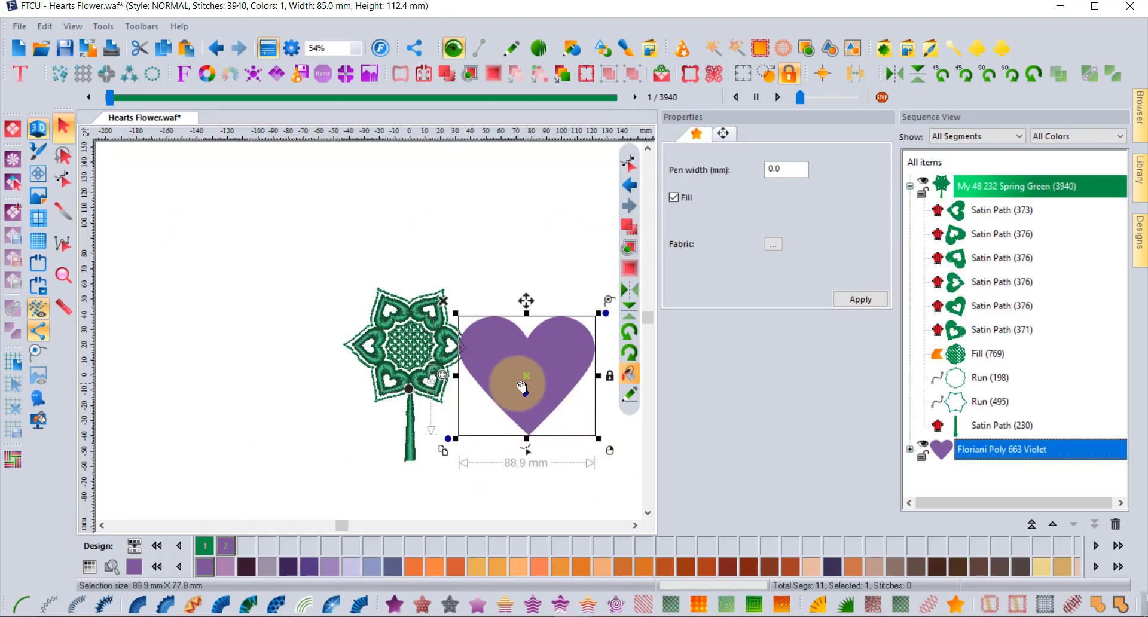
pyautogui.moveTo(519, 383); pyautogui.dragTo(531, 372)
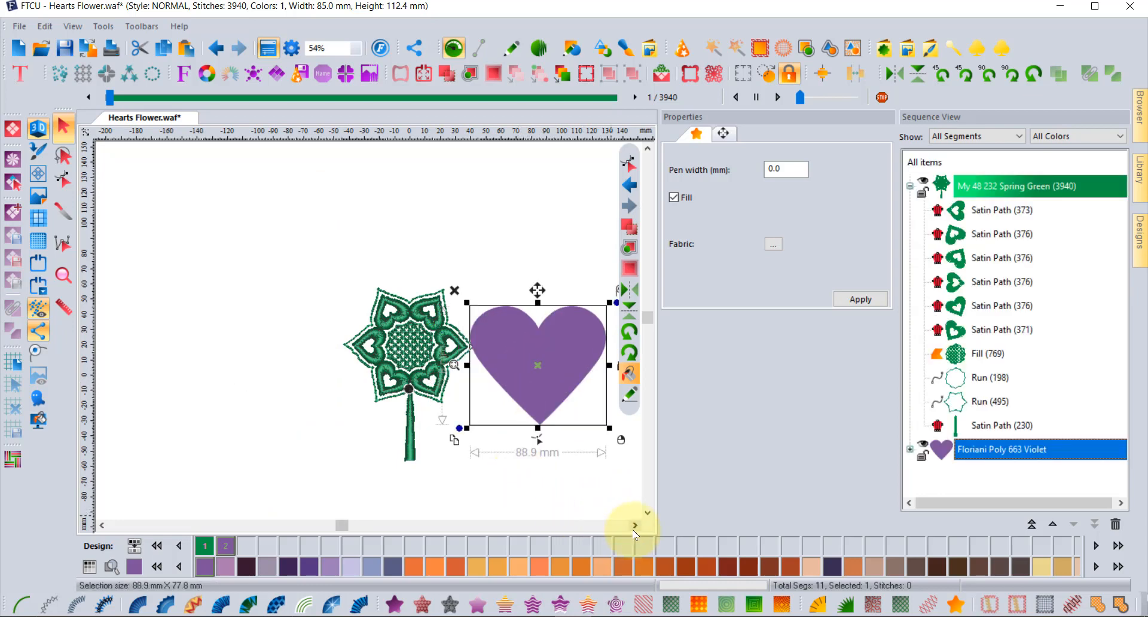
pyautogui.click(635, 525)
pyautogui.moveTo(366, 360); pyautogui.dragTo(407, 350)
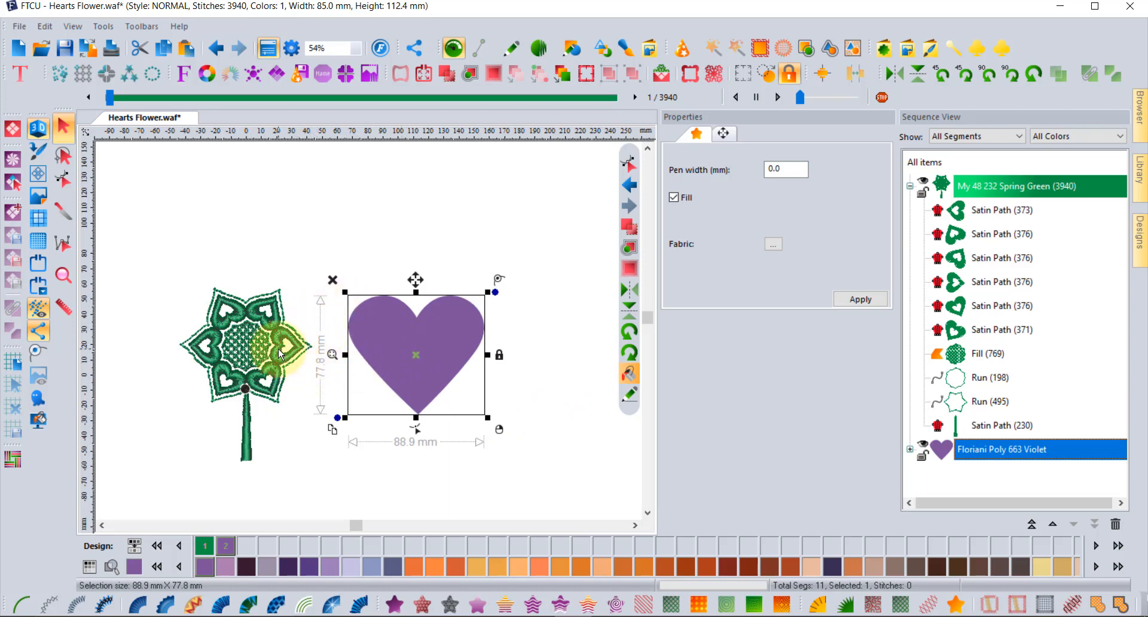
pyautogui.scroll(2, 280, 354)
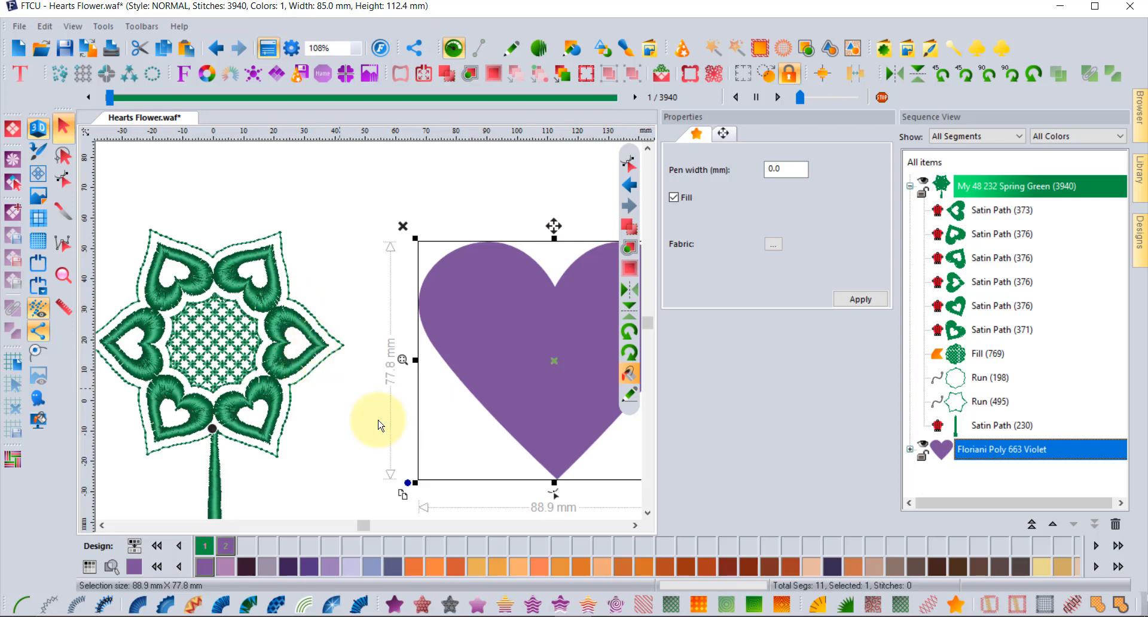
pyautogui.click(635, 525)
pyautogui.click(635, 525)
pyautogui.click(635, 525)
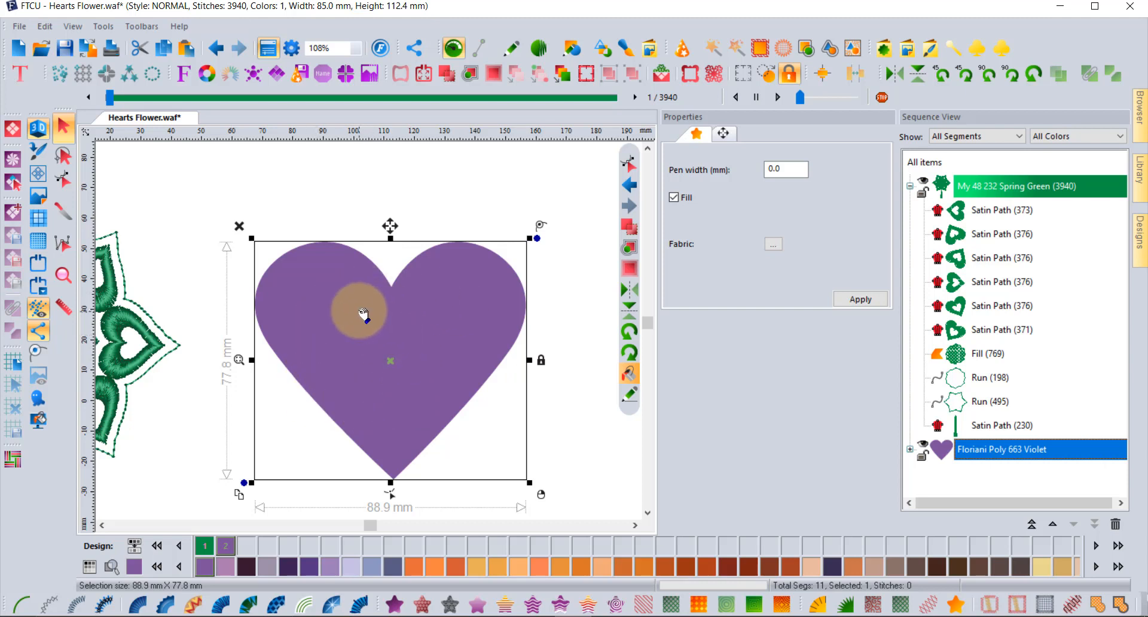
# Add an outline point midway along the heart's lower left edge and shift it slightly inward.
pyautogui.click(64, 179)
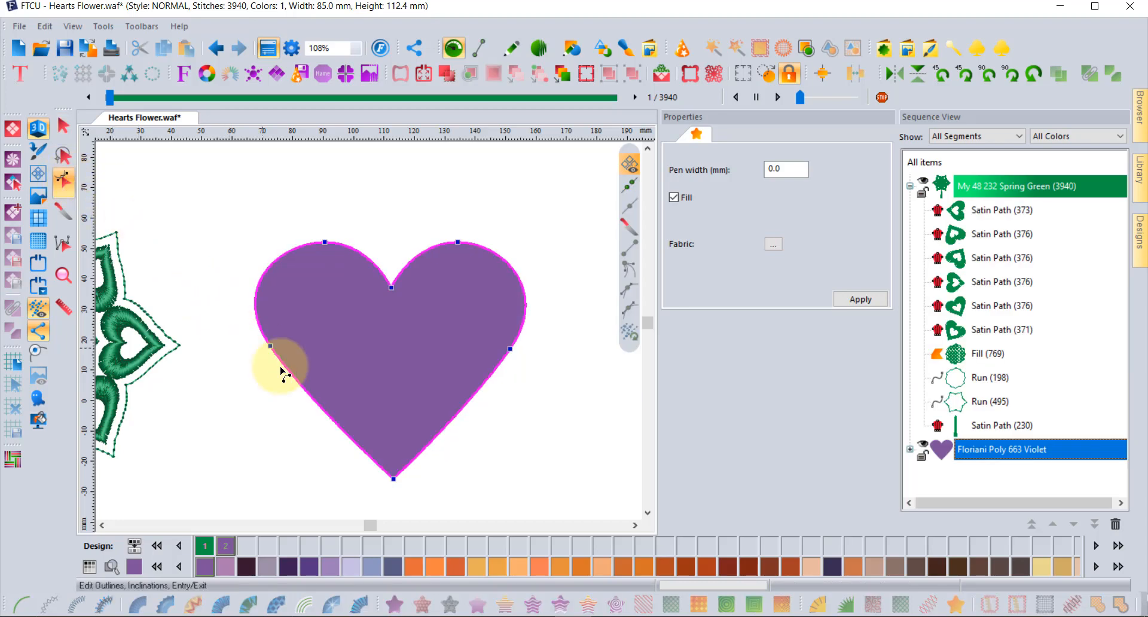
pyautogui.rightClick(334, 424)
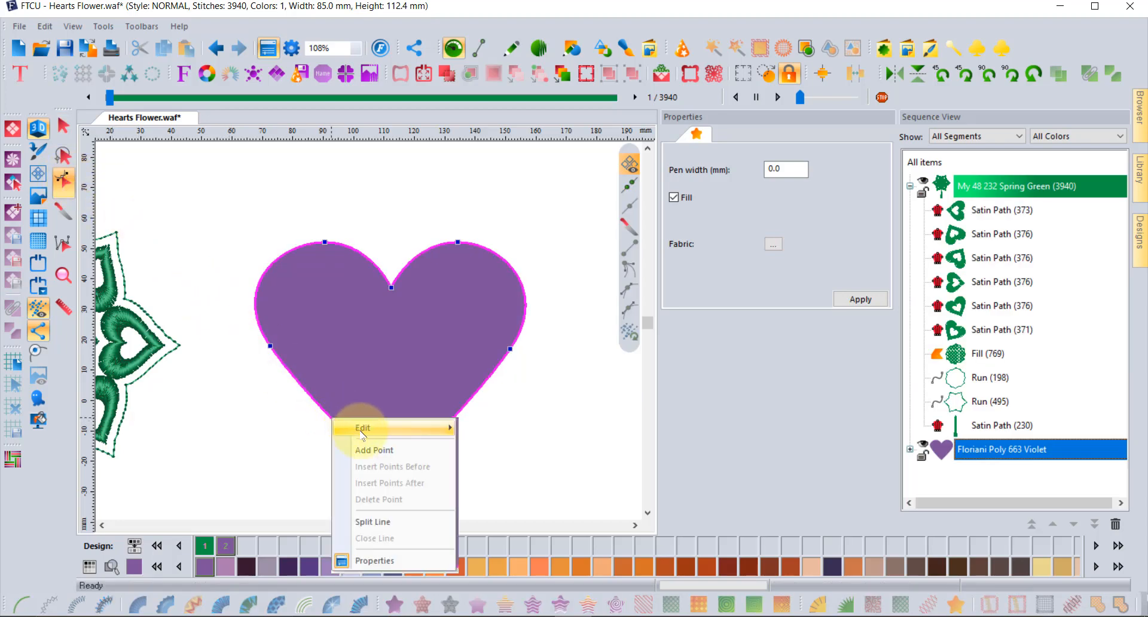
pyautogui.click(392, 451)
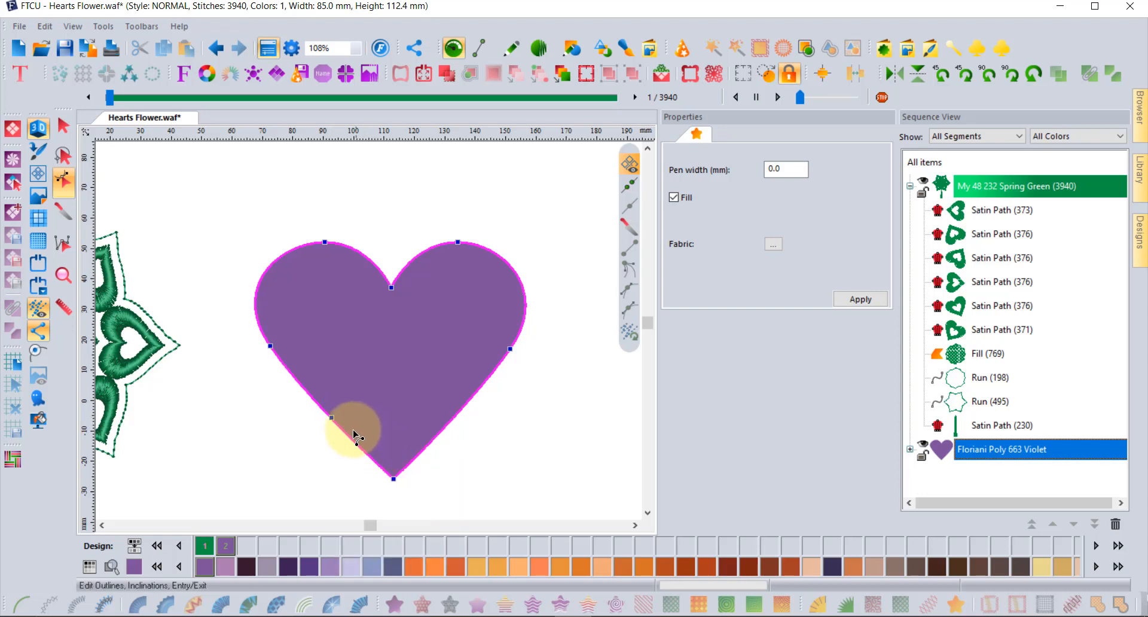
pyautogui.moveTo(332, 418); pyautogui.dragTo(337, 418)
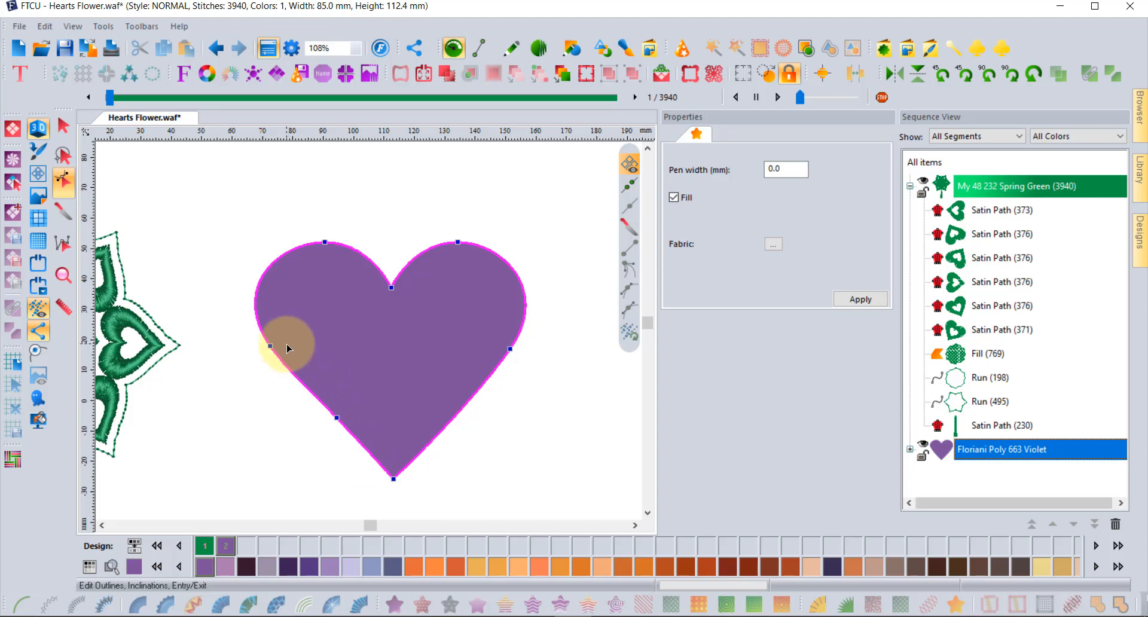
# Try to add and reposition an outline point on the heart's lower right edge, and undo that edit.
pyautogui.rightClick(446, 428)
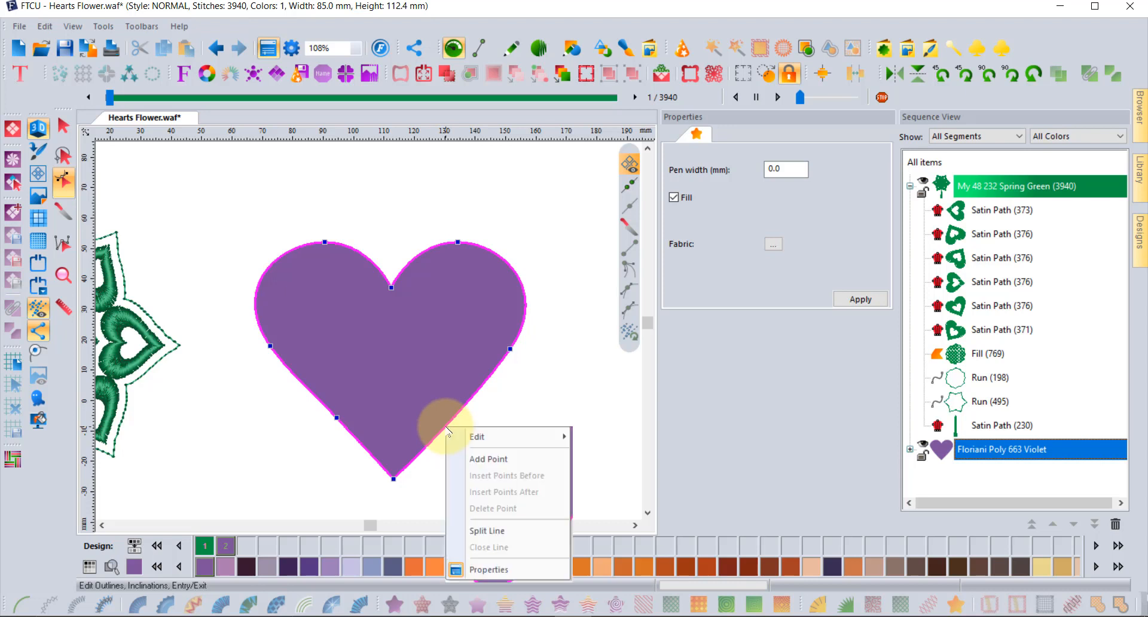
pyautogui.click(483, 462)
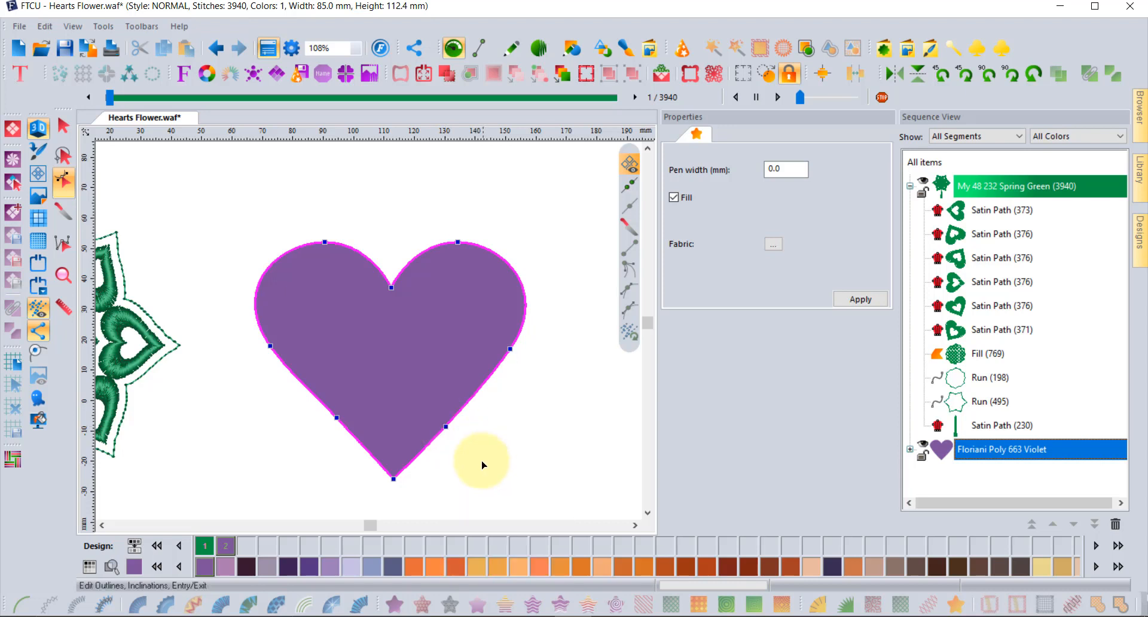
pyautogui.click(444, 428)
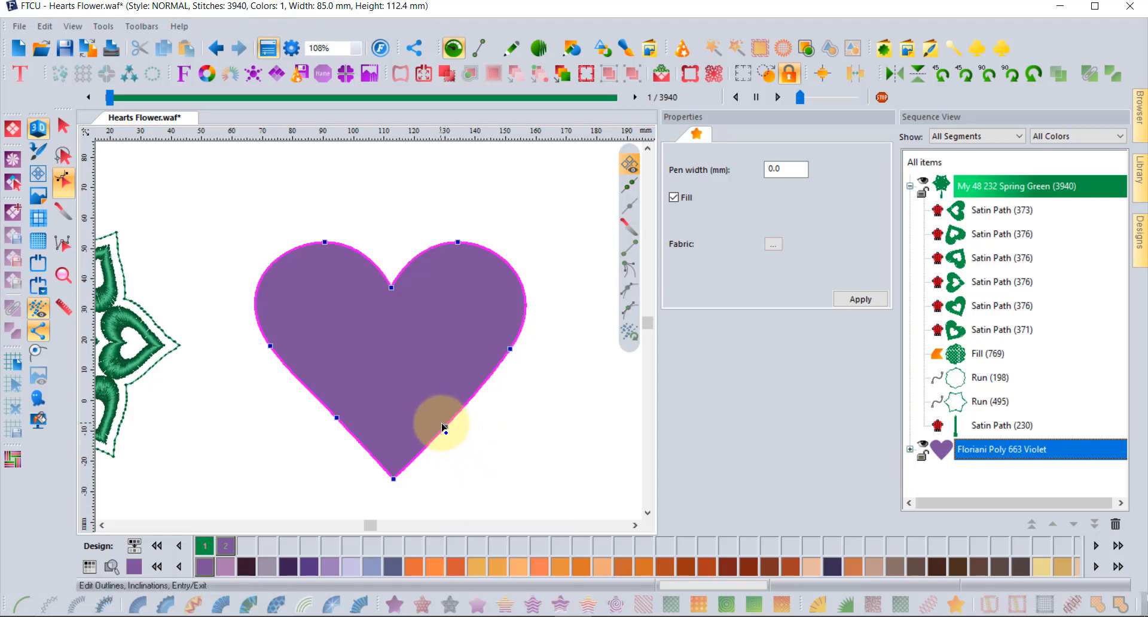
pyautogui.moveTo(444, 428); pyautogui.dragTo(444, 427)
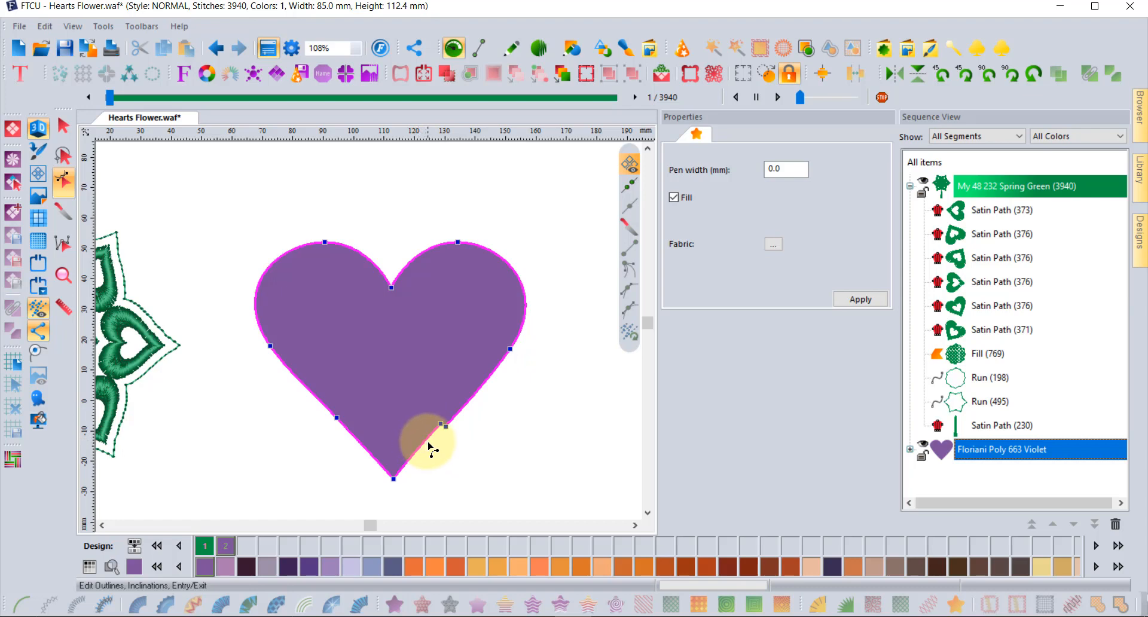
pyautogui.scroll(2, 429, 447)
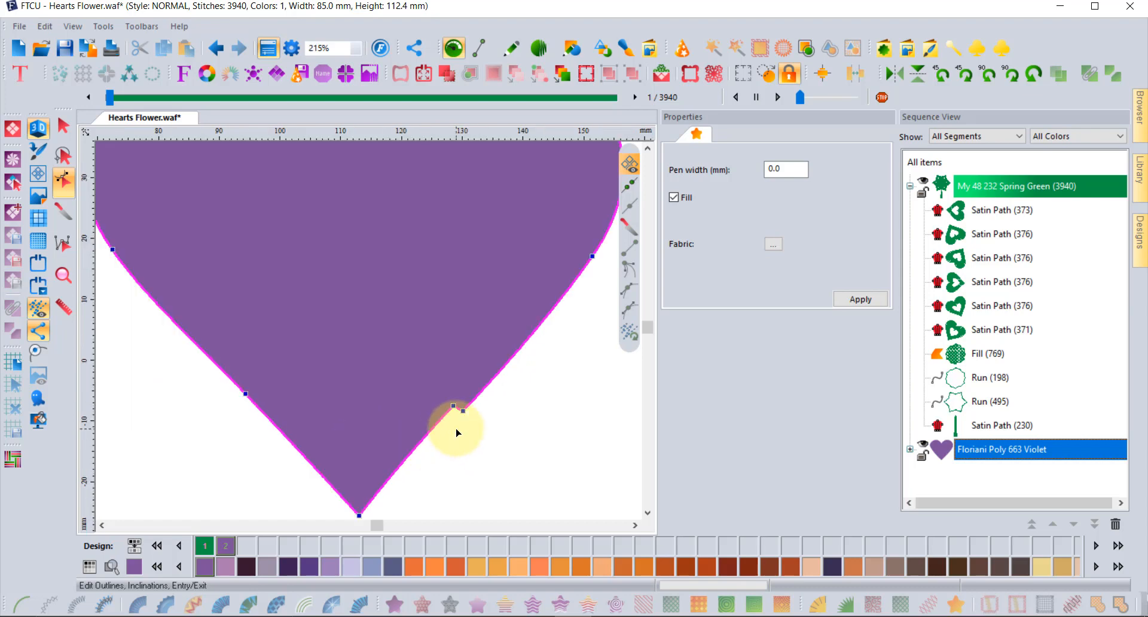
pyautogui.scroll(2, 456, 430)
pyautogui.scroll(-4, 456, 432)
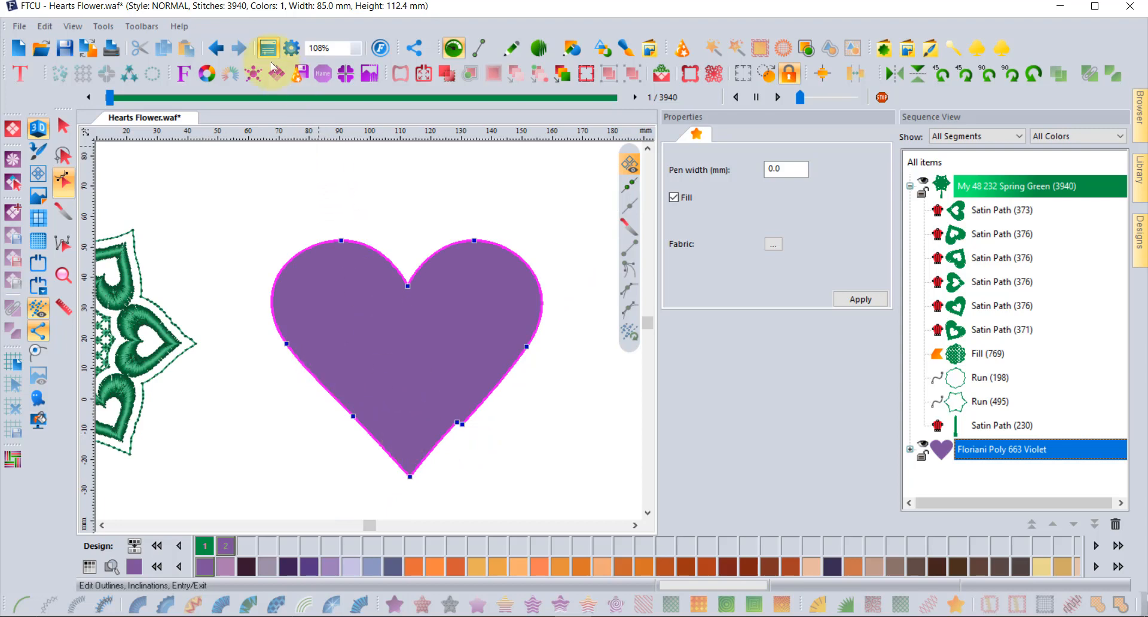
pyautogui.click(217, 53)
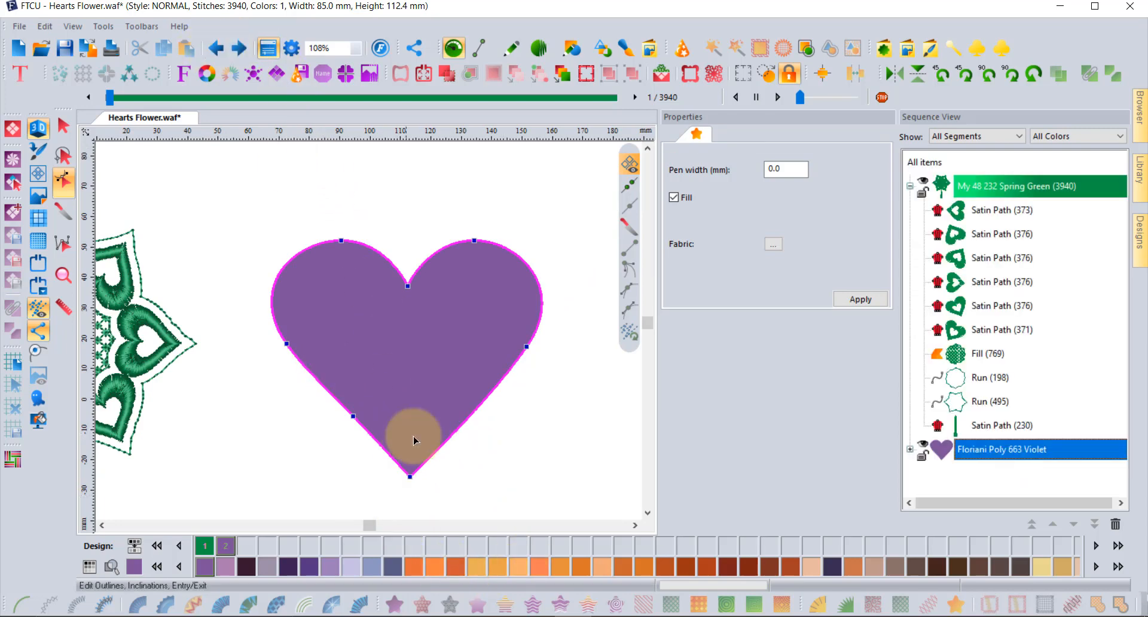
# Add an outline point midway along the heart's lower right edge and shift it slightly inward.
pyautogui.scroll(2, 456, 431)
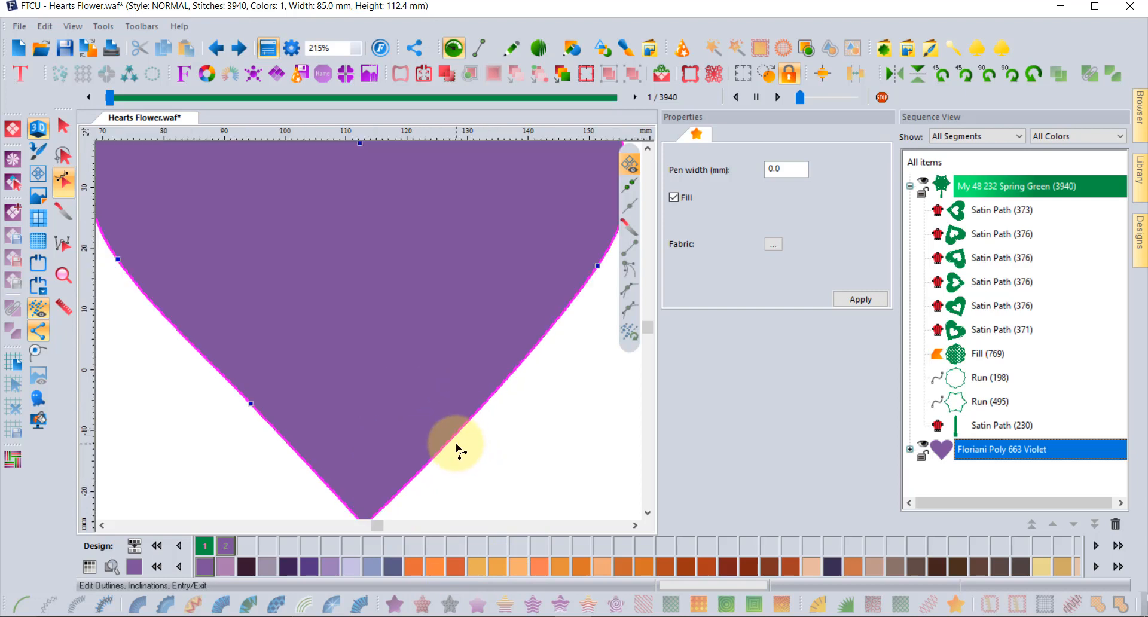
pyautogui.rightClick(459, 428)
pyautogui.click(495, 460)
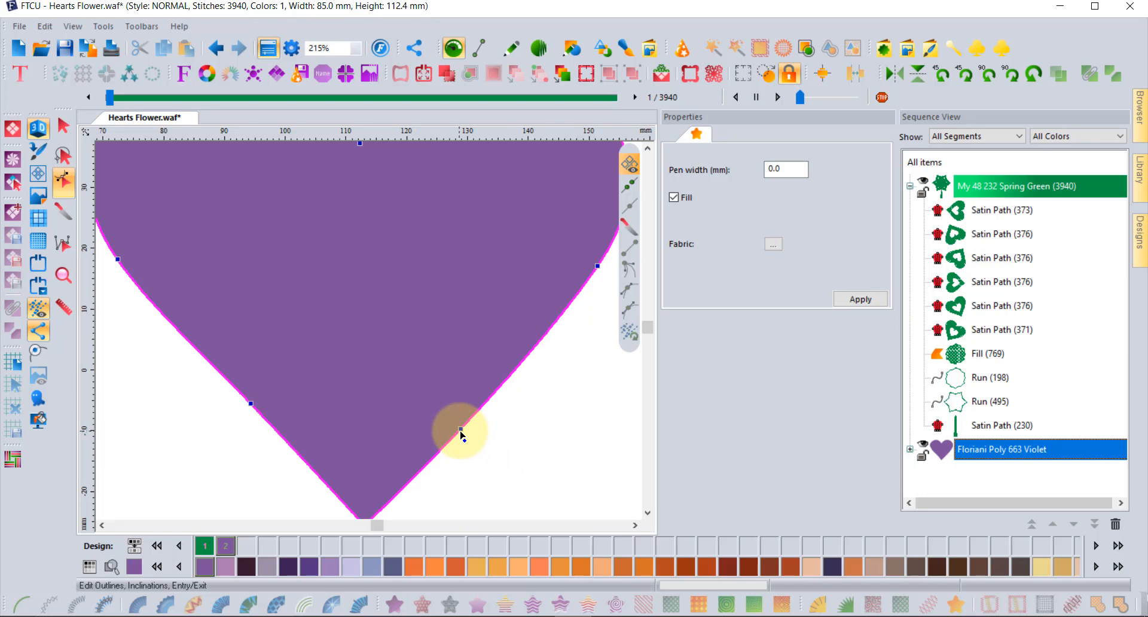
pyautogui.moveTo(461, 433); pyautogui.dragTo(463, 422)
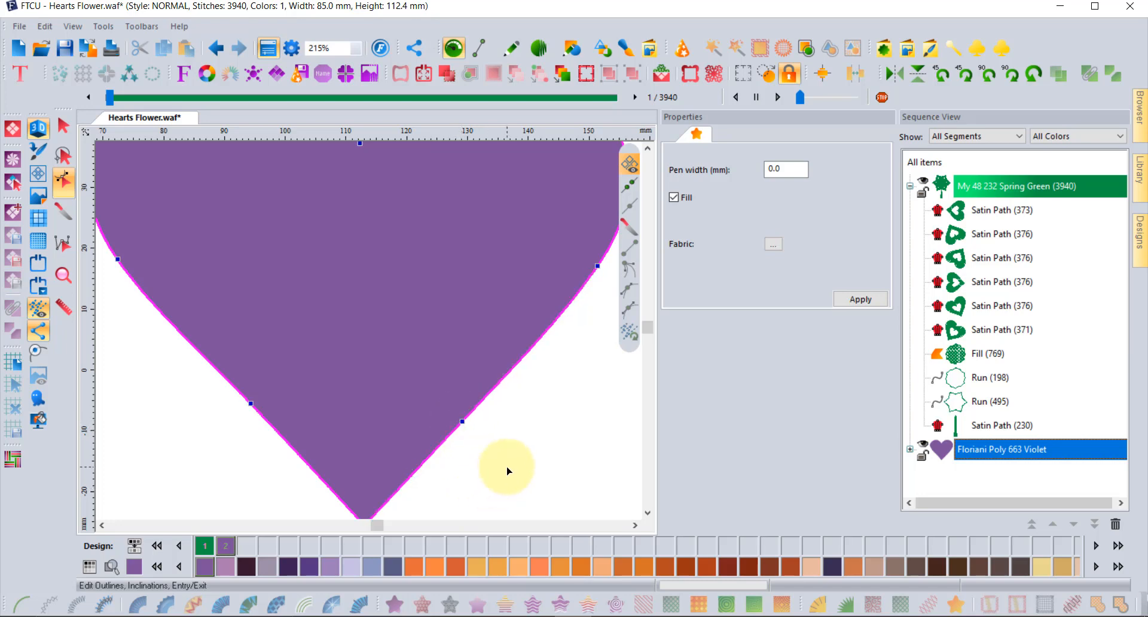
pyautogui.scroll(-2, 507, 472)
# Duplicate the heart and shrink the copy to about 54 × 47 mm, overlapping the original's upper right side.
pyautogui.click(63, 125)
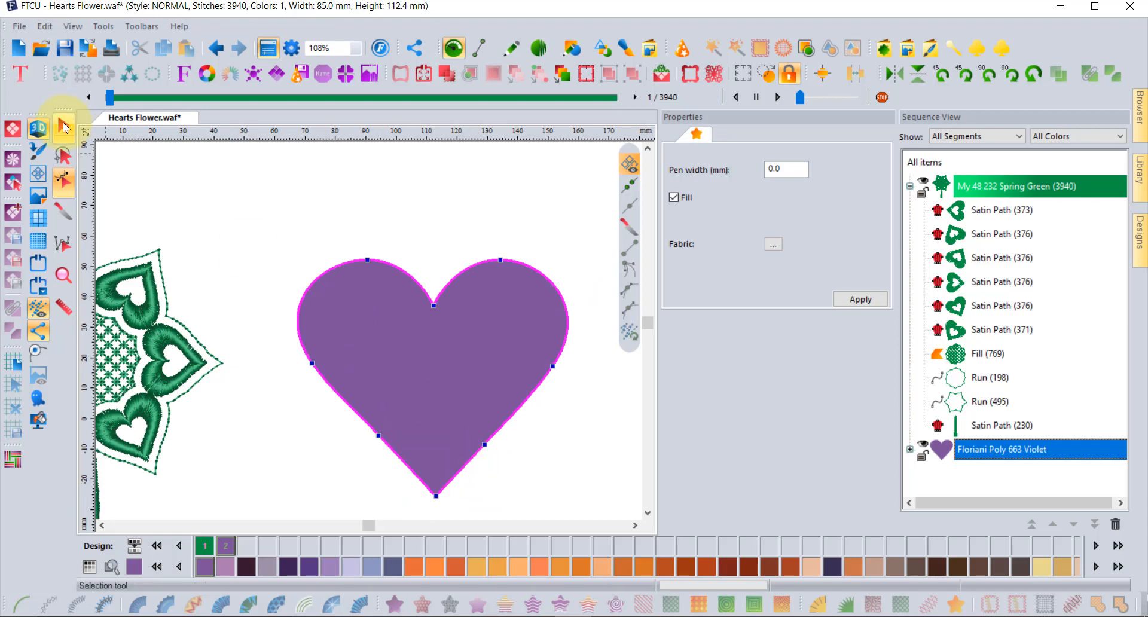
pyautogui.click(309, 362)
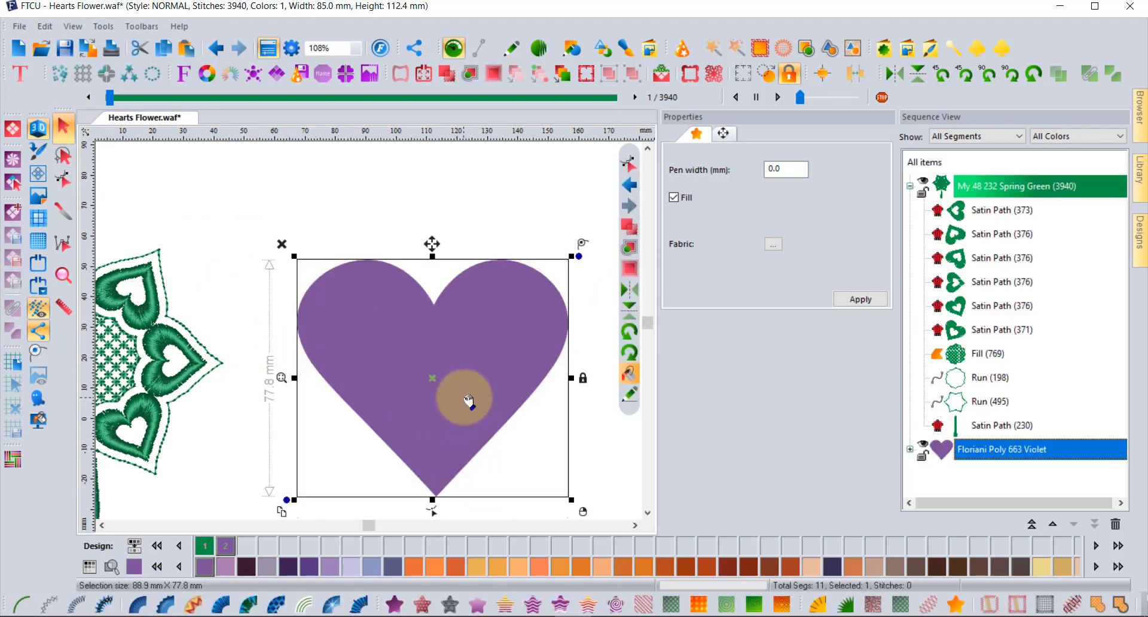
pyautogui.scroll(-1, 458, 404)
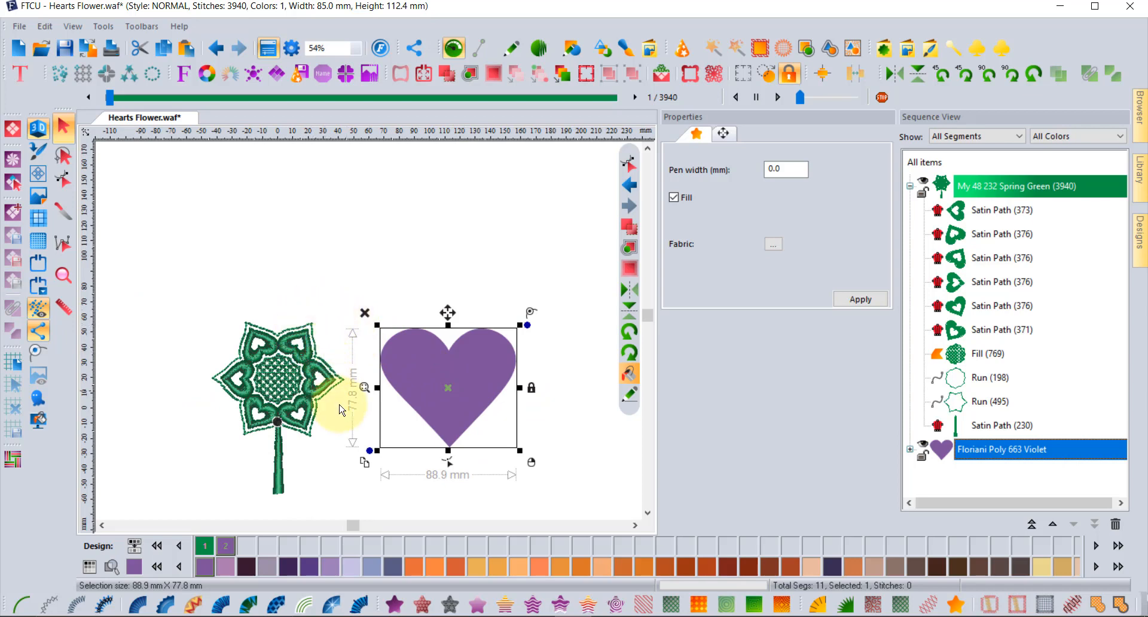
pyautogui.click(365, 459)
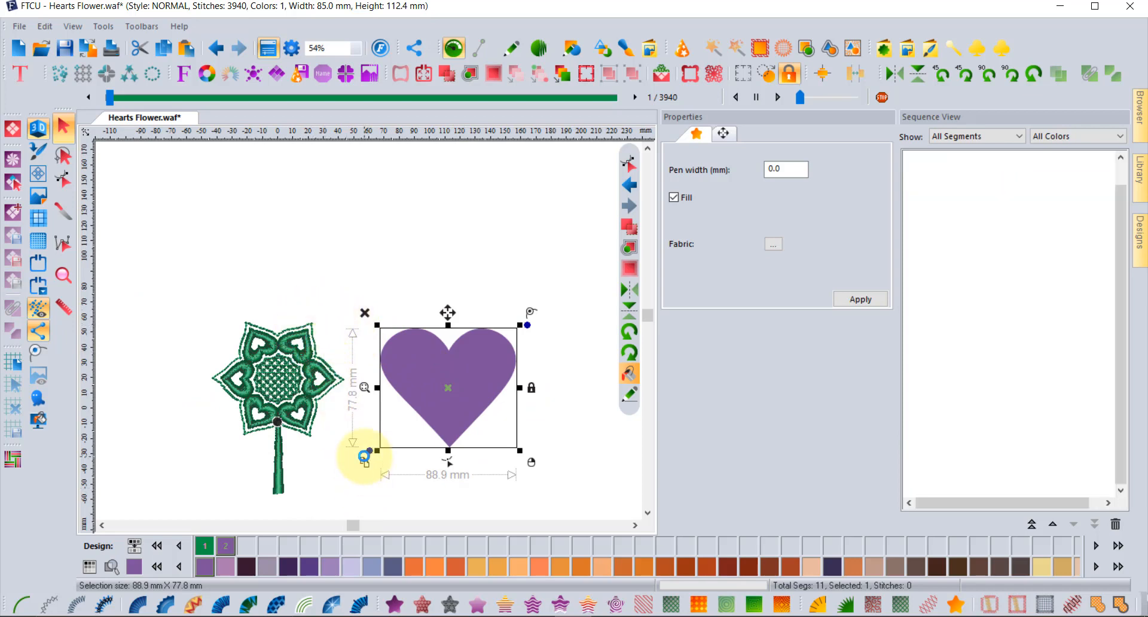
pyautogui.moveTo(479, 393); pyautogui.dragTo(509, 339)
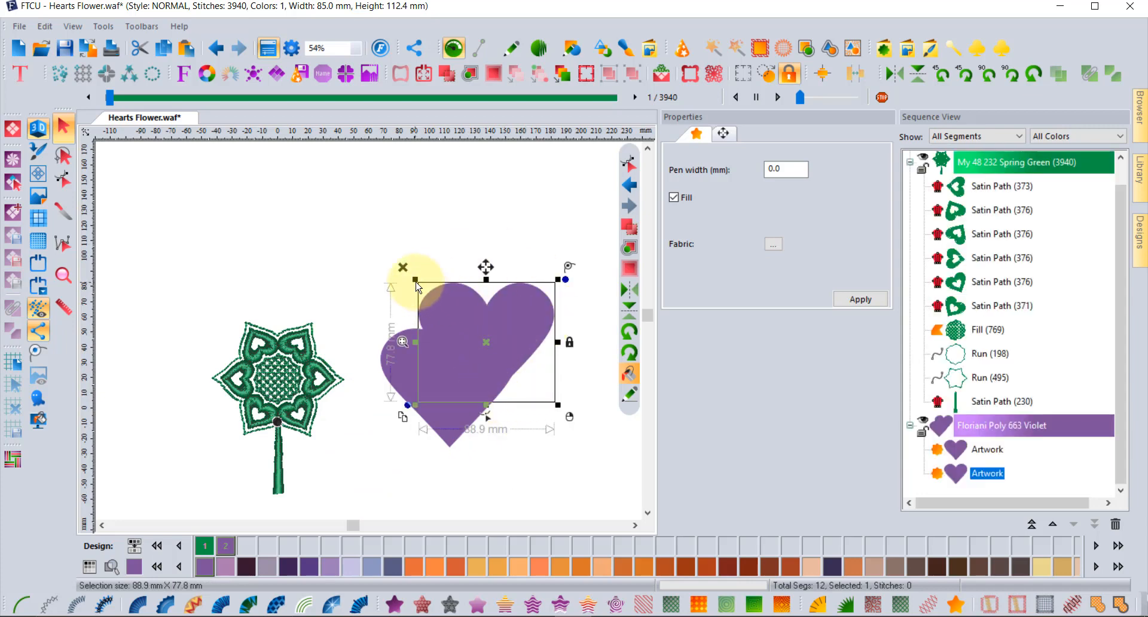
pyautogui.moveTo(414, 277); pyautogui.dragTo(466, 326)
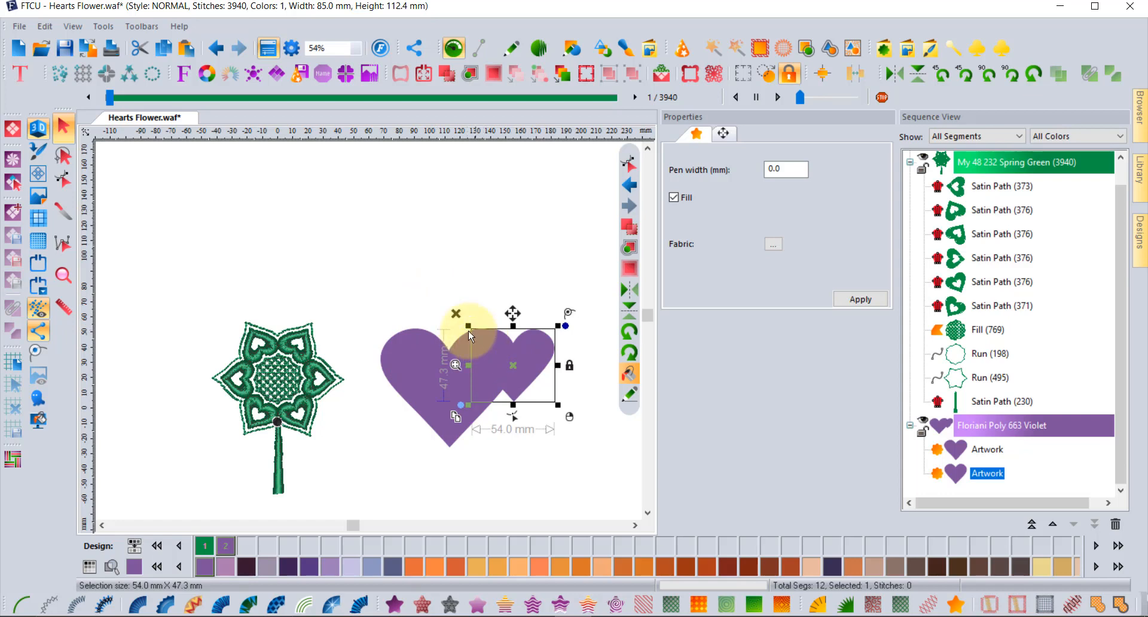
# Align the centres of the two hearts and combine them into one heart with a heart-shaped opening.
pyautogui.moveTo(353, 272); pyautogui.dragTo(585, 484)
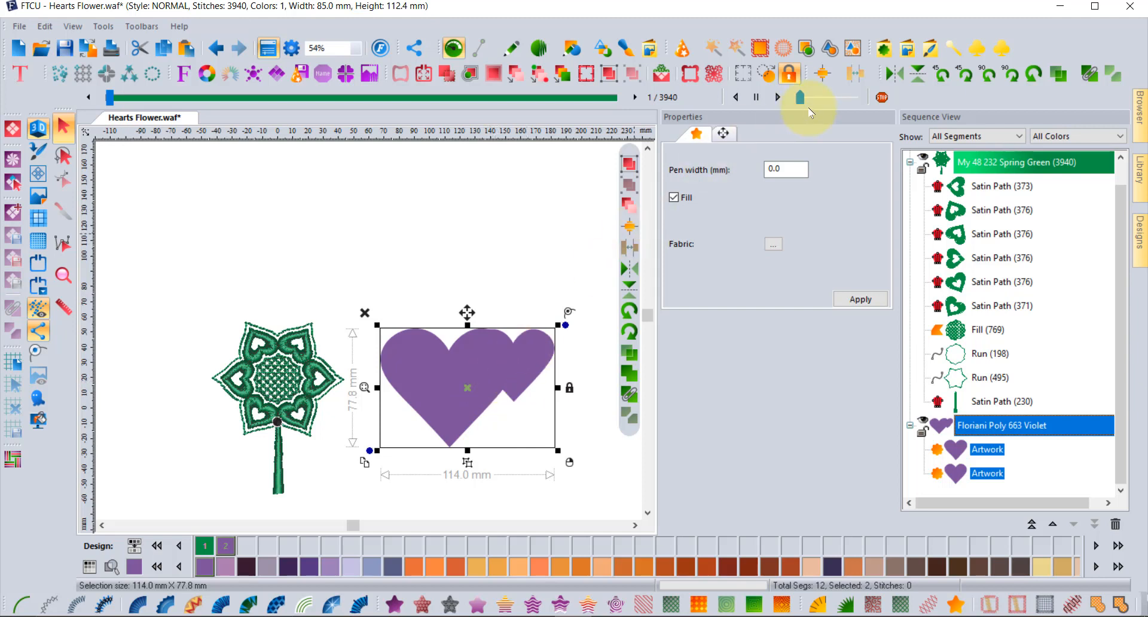
pyautogui.click(827, 74)
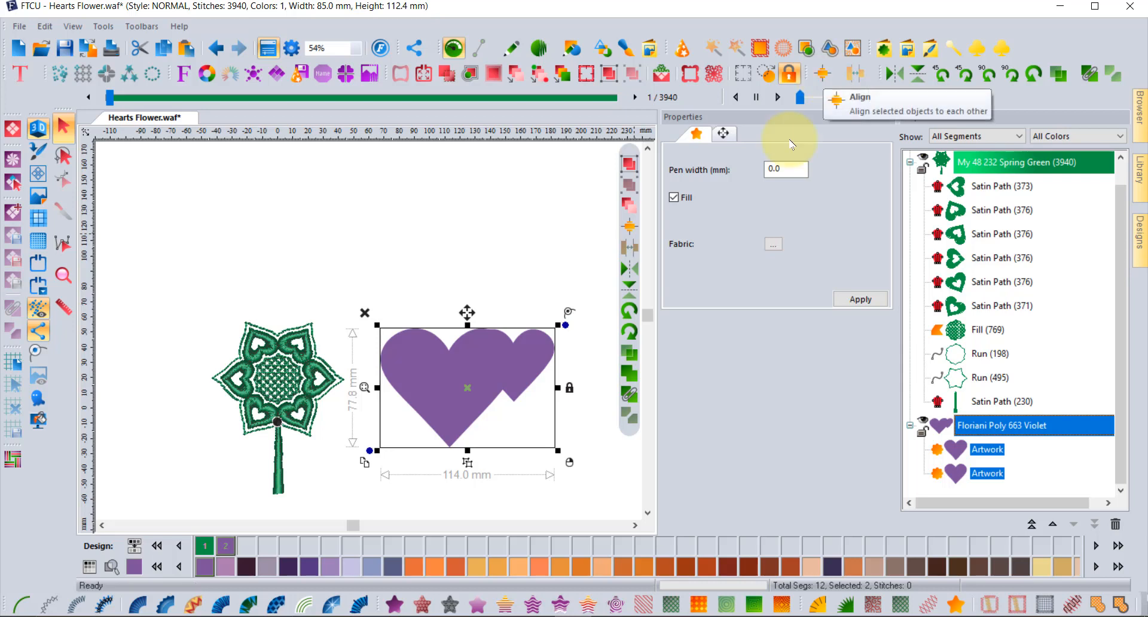
pyautogui.click(826, 69)
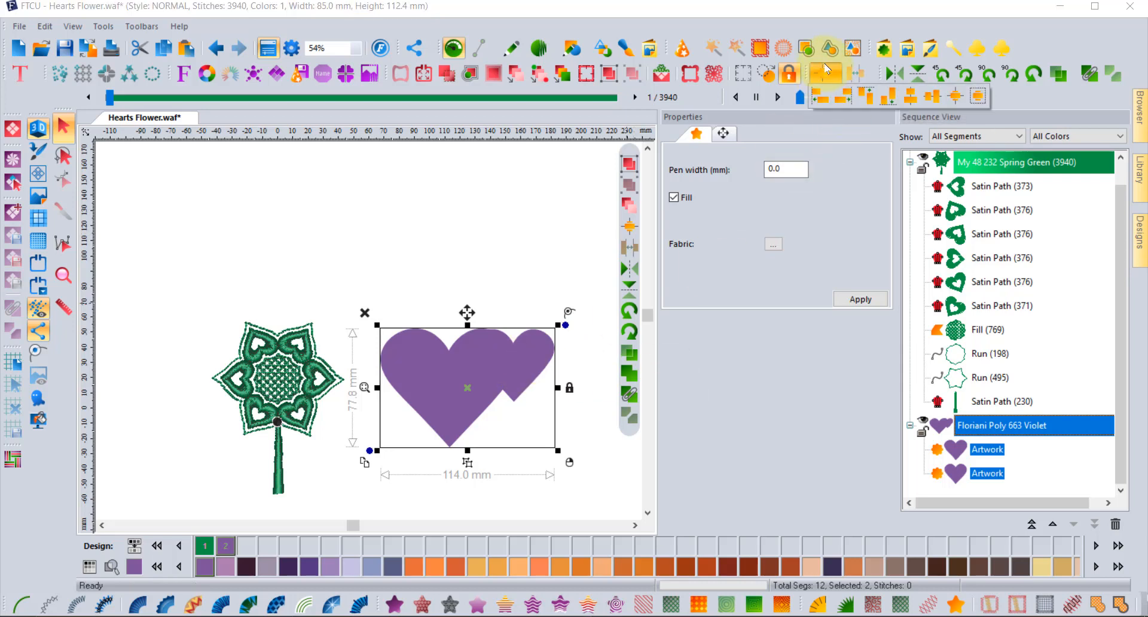
pyautogui.click(978, 98)
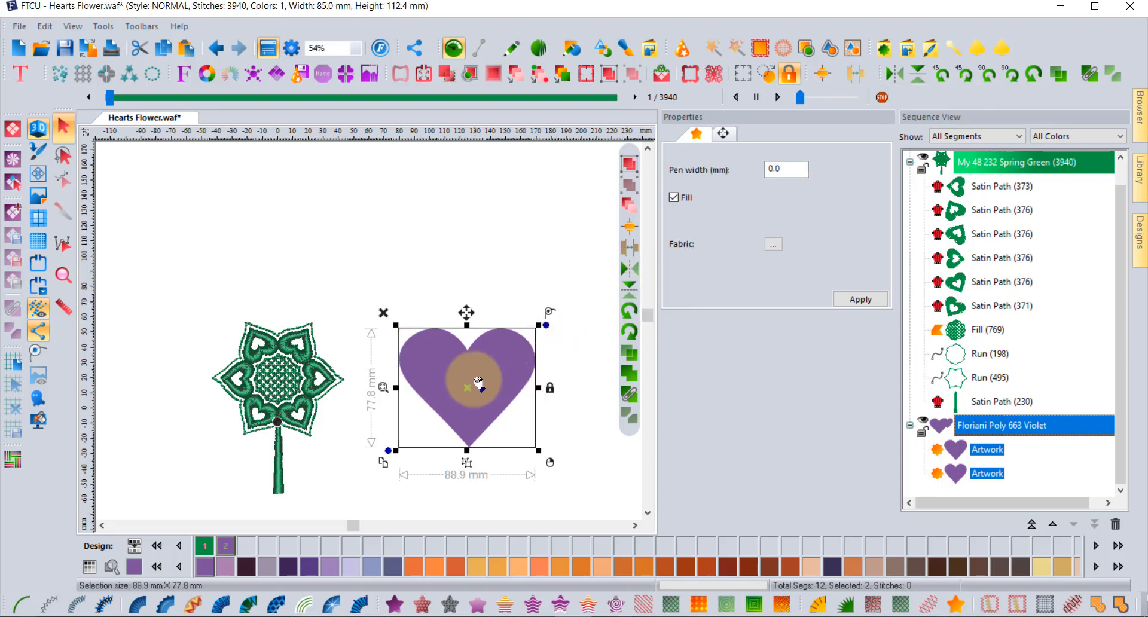
pyautogui.moveTo(479, 381); pyautogui.dragTo(473, 377)
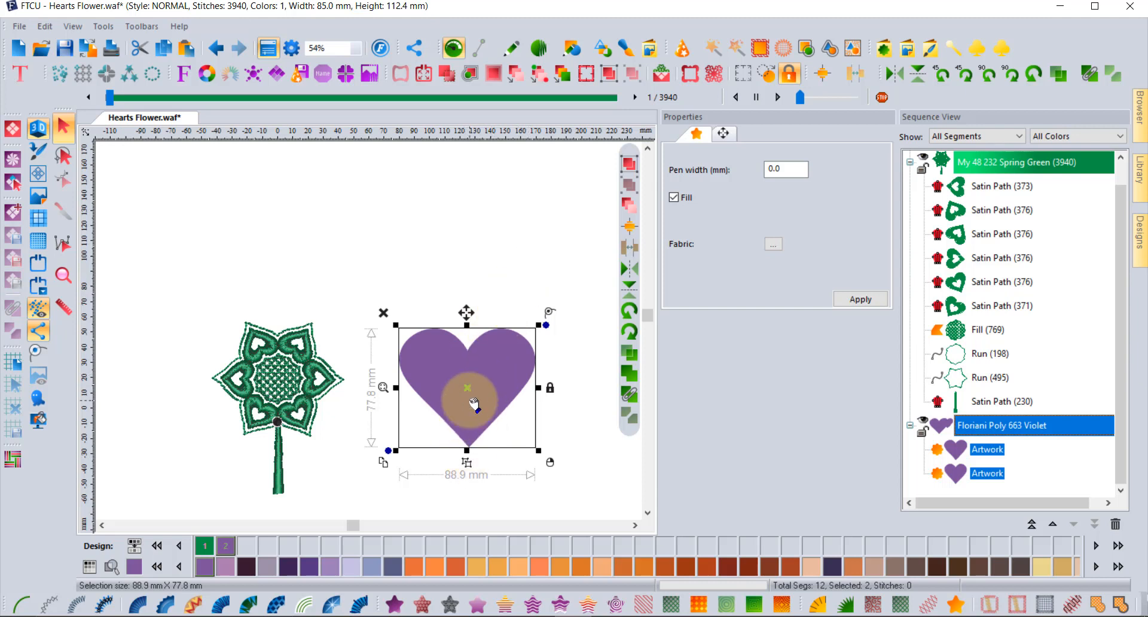
pyautogui.moveTo(474, 403); pyautogui.dragTo(491, 401)
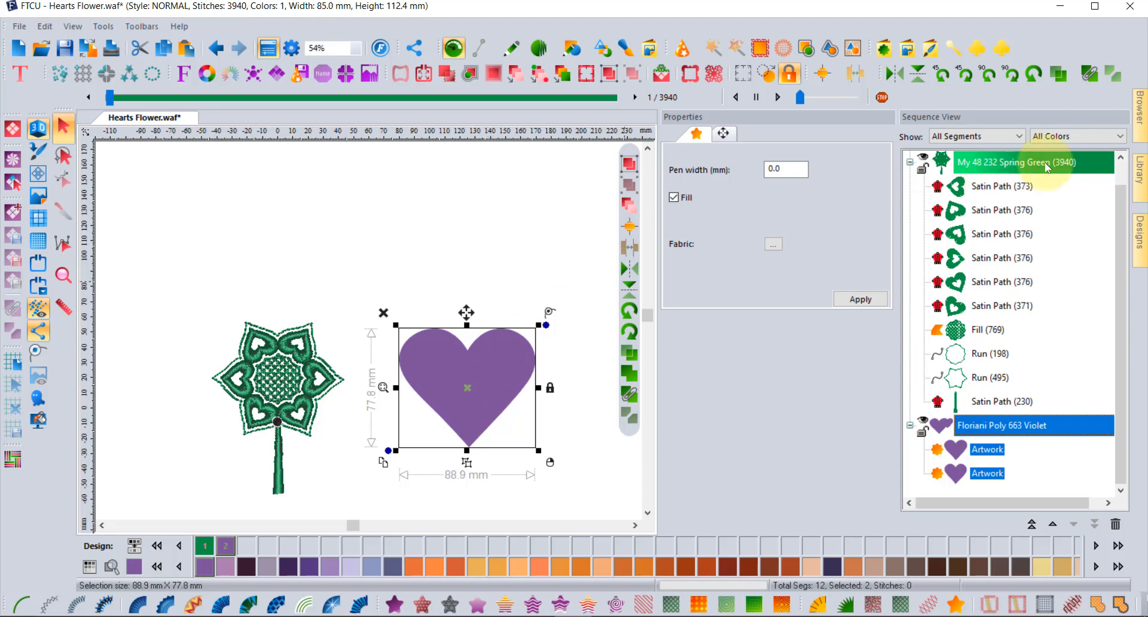
pyautogui.click(1092, 76)
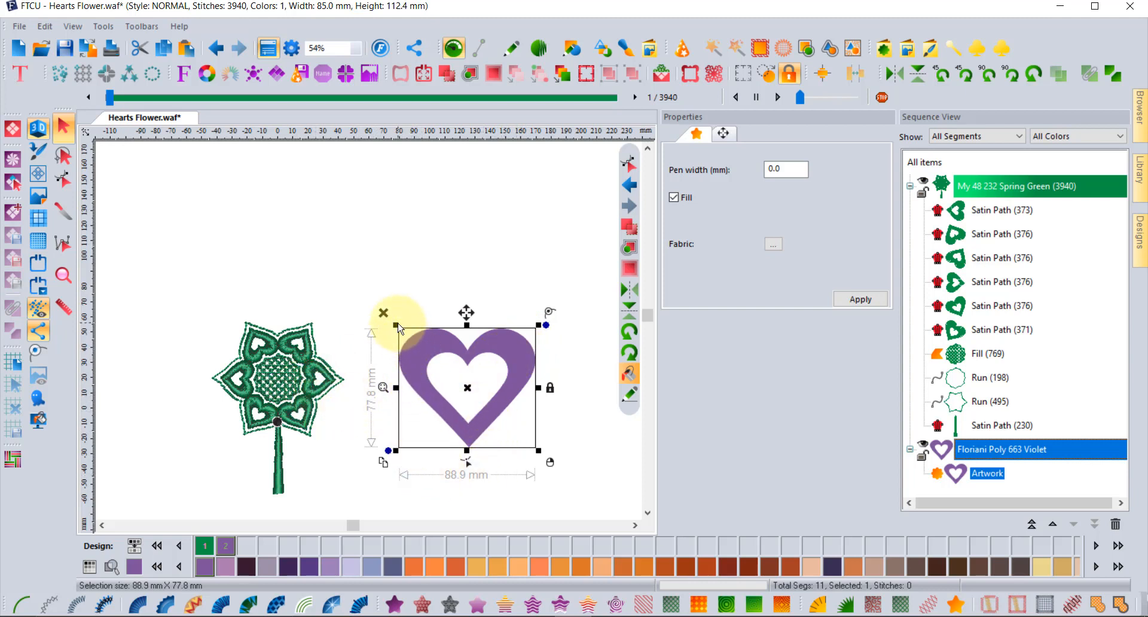
# Shrink the combined heart and rotate it 90° over the flower's left petal, matching its size at about 20.9 × 23.9 mm.
pyautogui.moveTo(395, 324); pyautogui.dragTo(489, 412)
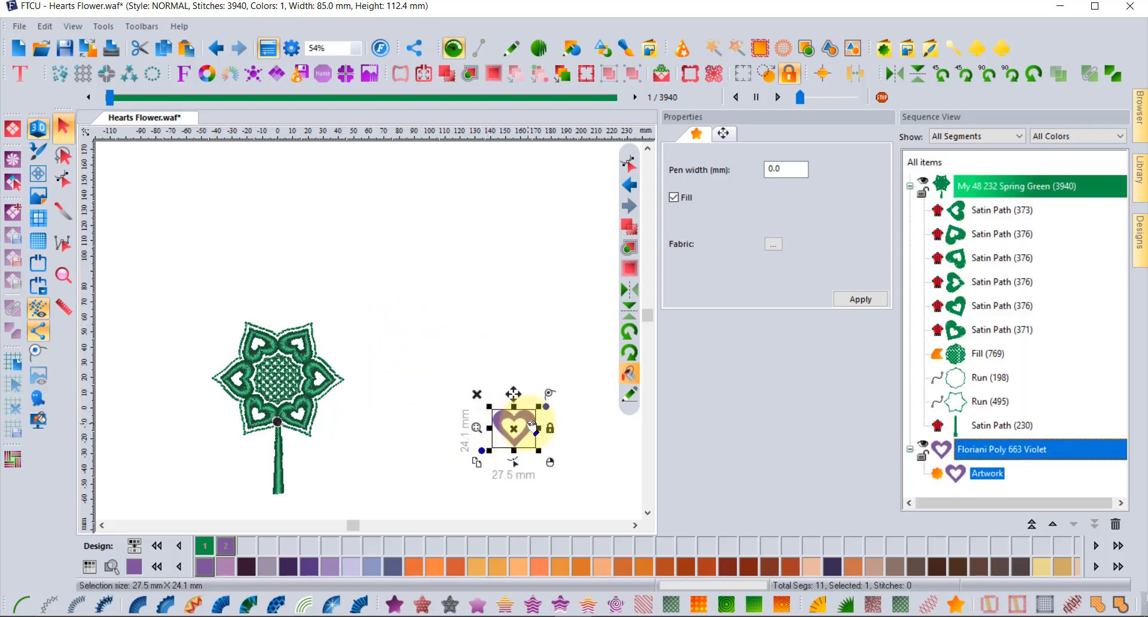
pyautogui.moveTo(272, 411); pyautogui.dragTo(250, 369)
pyautogui.click(1011, 74)
pyautogui.scroll(4, 246, 381)
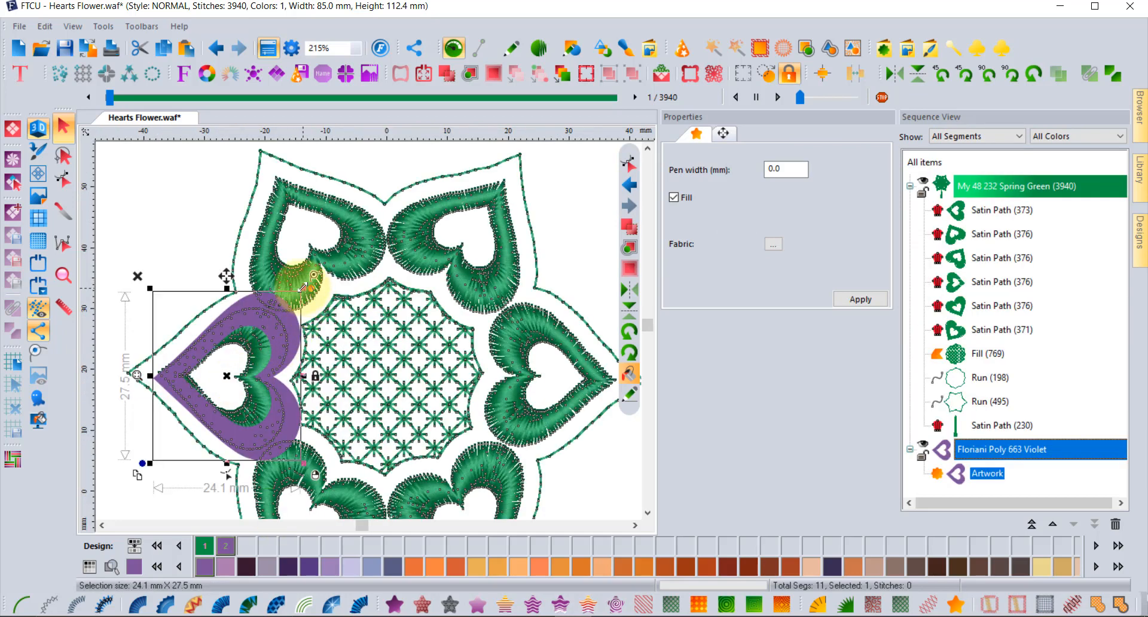
pyautogui.moveTo(304, 287); pyautogui.dragTo(283, 311)
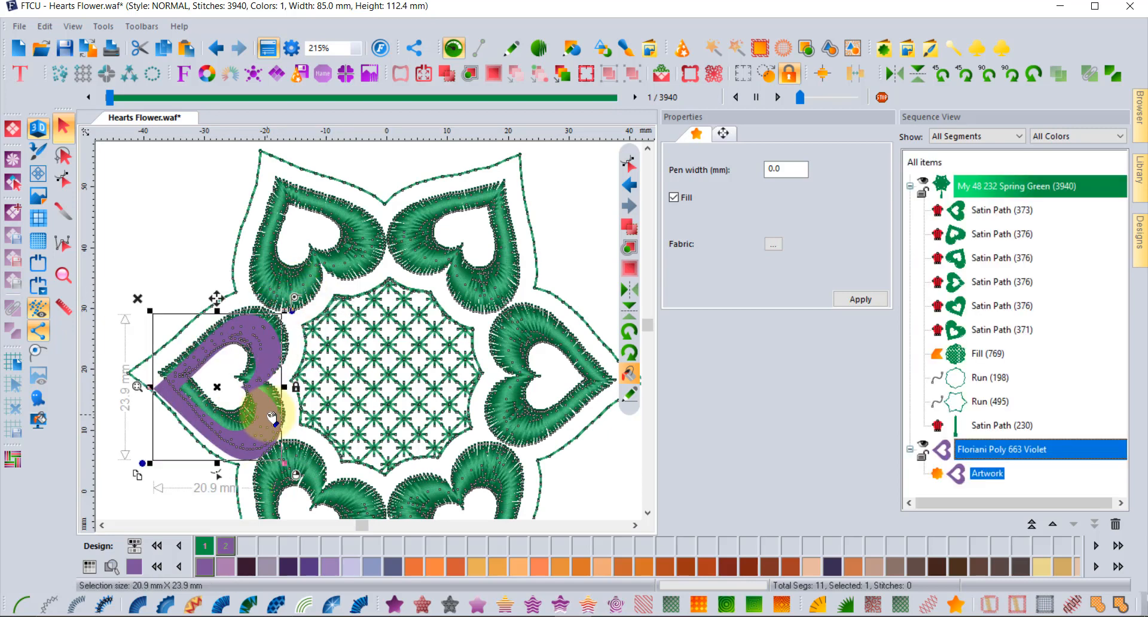
# Move the heart off the petal to the empty area beside the flower and rotate it 90° so its point faces down.
pyautogui.scroll(-4, 271, 417)
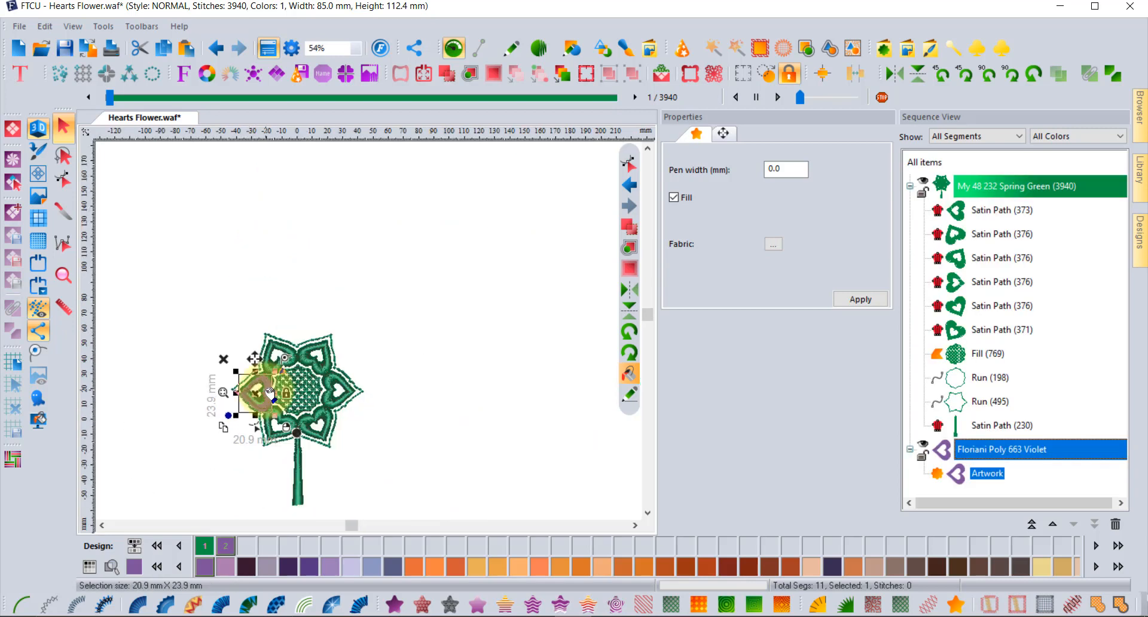
pyautogui.moveTo(268, 393); pyautogui.dragTo(461, 377)
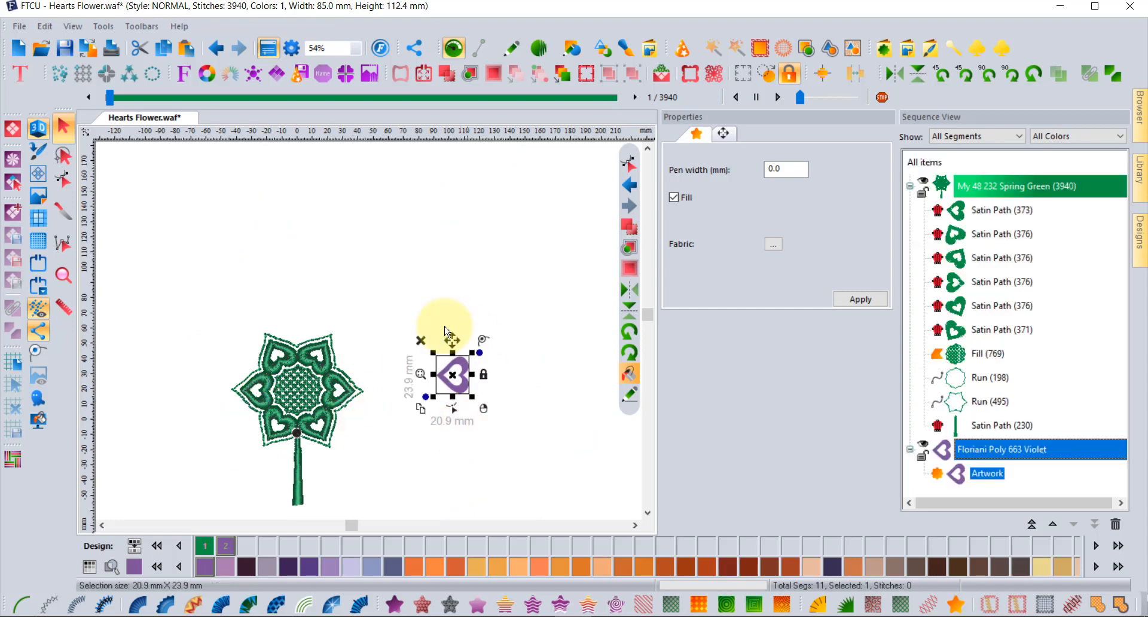
pyautogui.click(1012, 77)
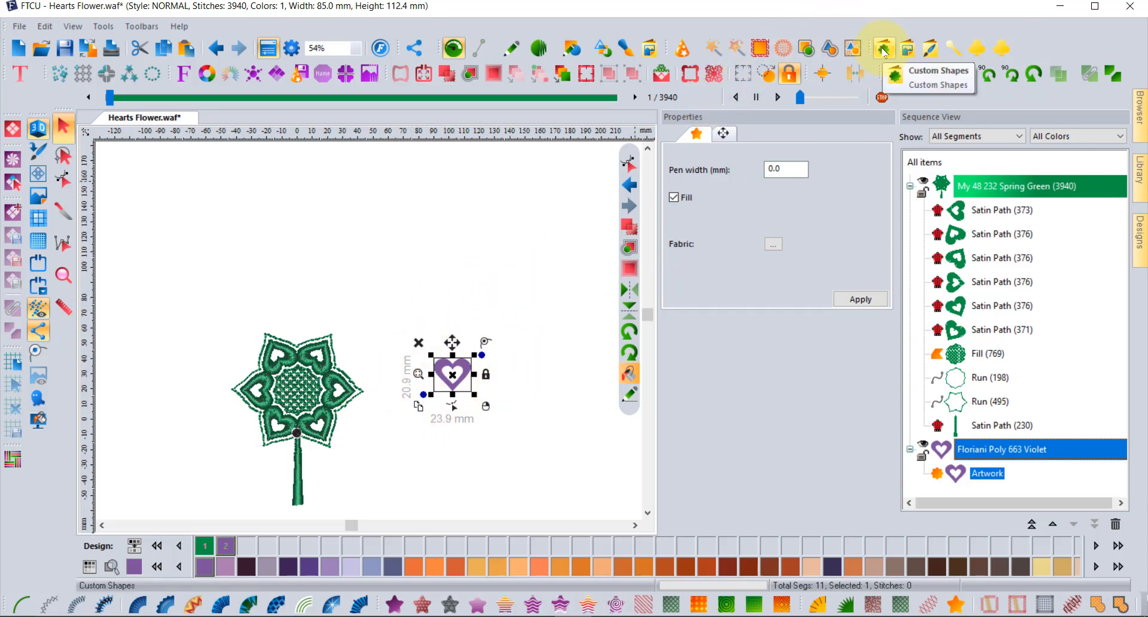
# Save the selected heart as a custom shape named heart 007.waf in the Custom Shapes folder.
pyautogui.click(103, 27)
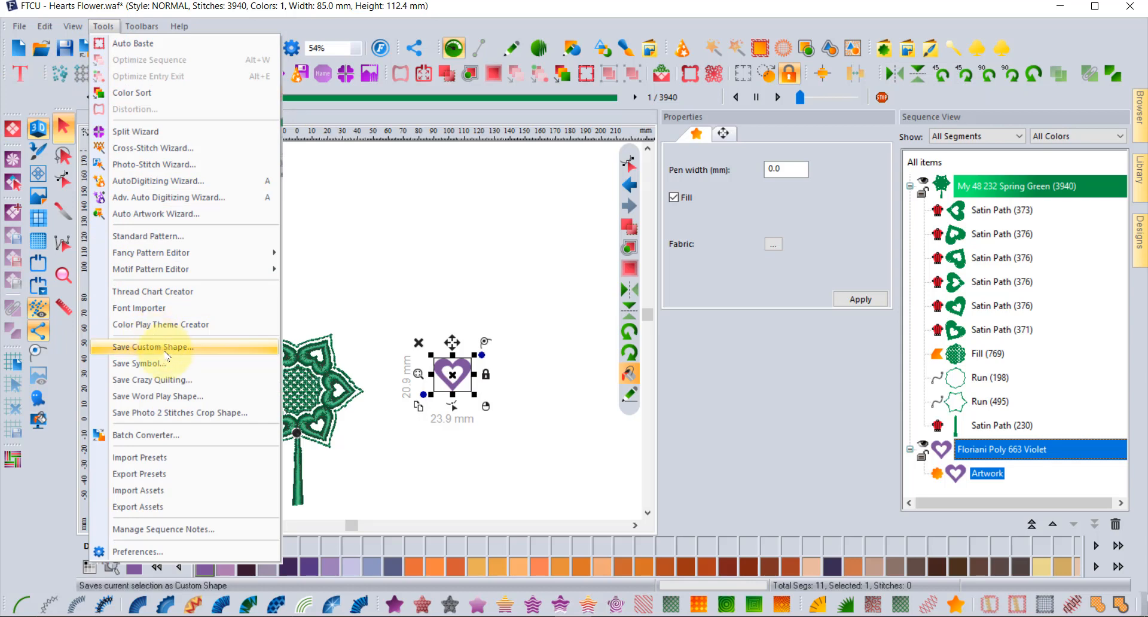
pyautogui.click(199, 349)
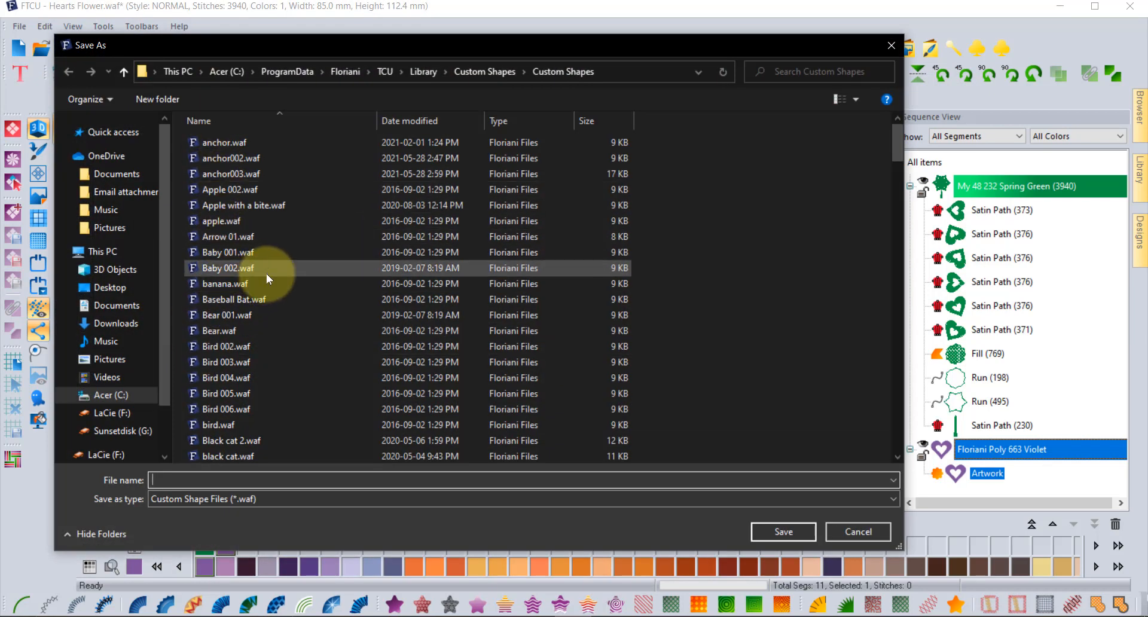
pyautogui.scroll(-4, 265, 275)
pyautogui.scroll(-15, 263, 278)
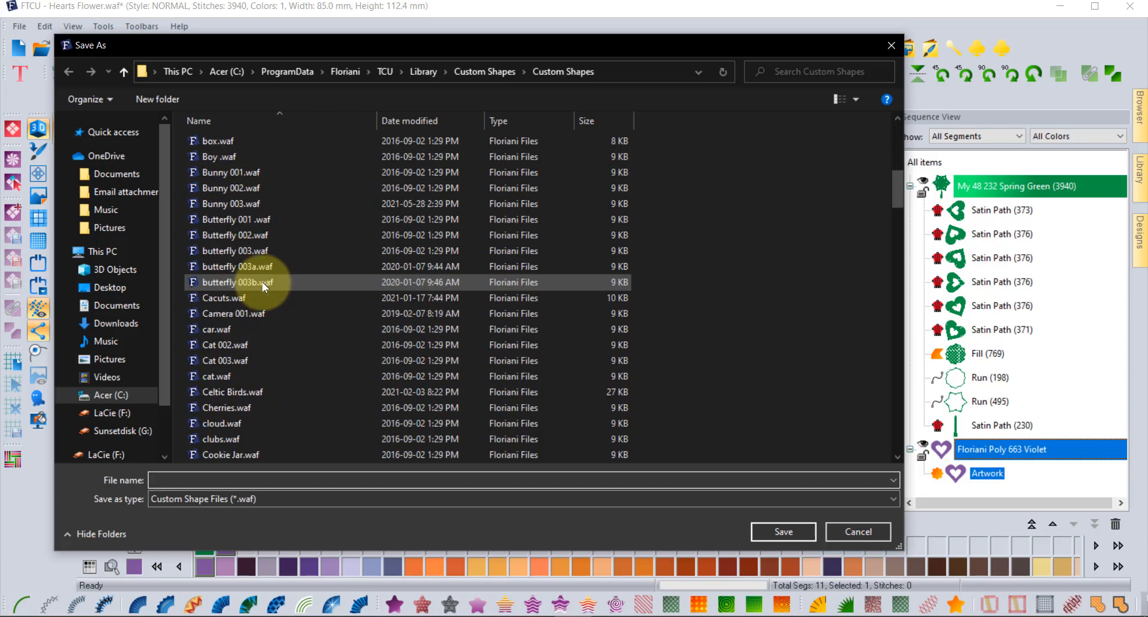
pyautogui.scroll(-4, 260, 284)
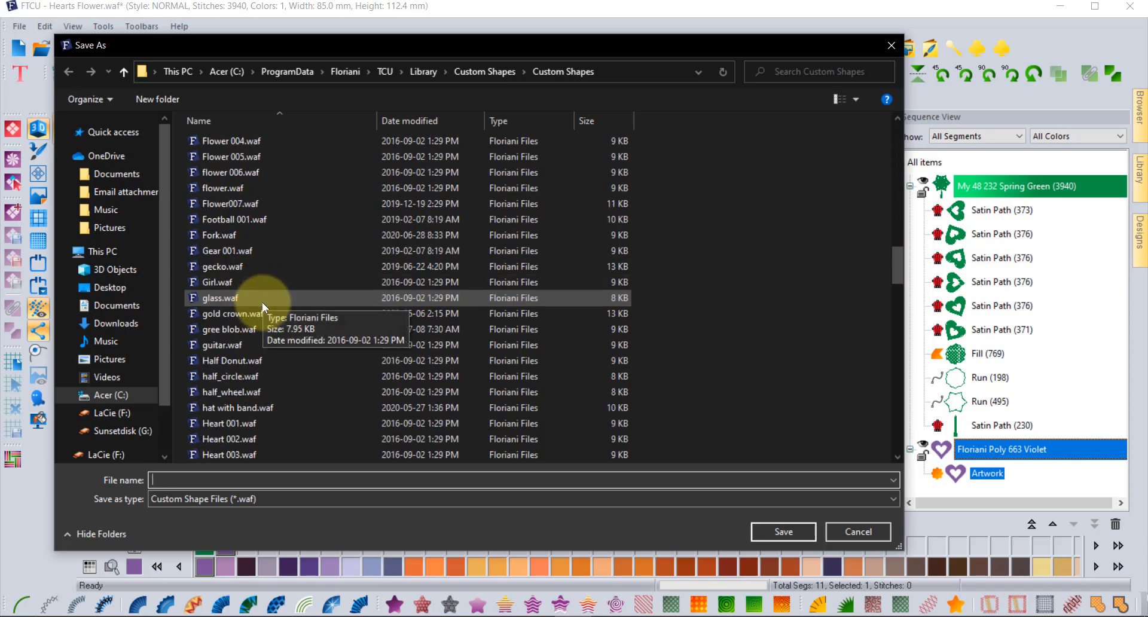
pyautogui.scroll(-4, 256, 343)
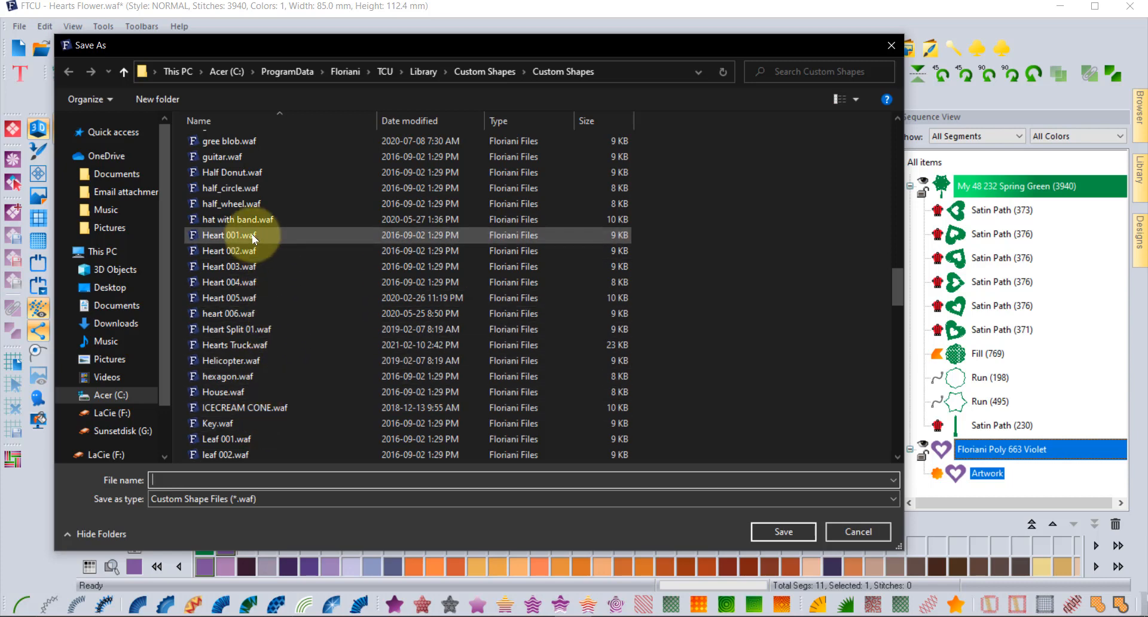
pyautogui.click(232, 314)
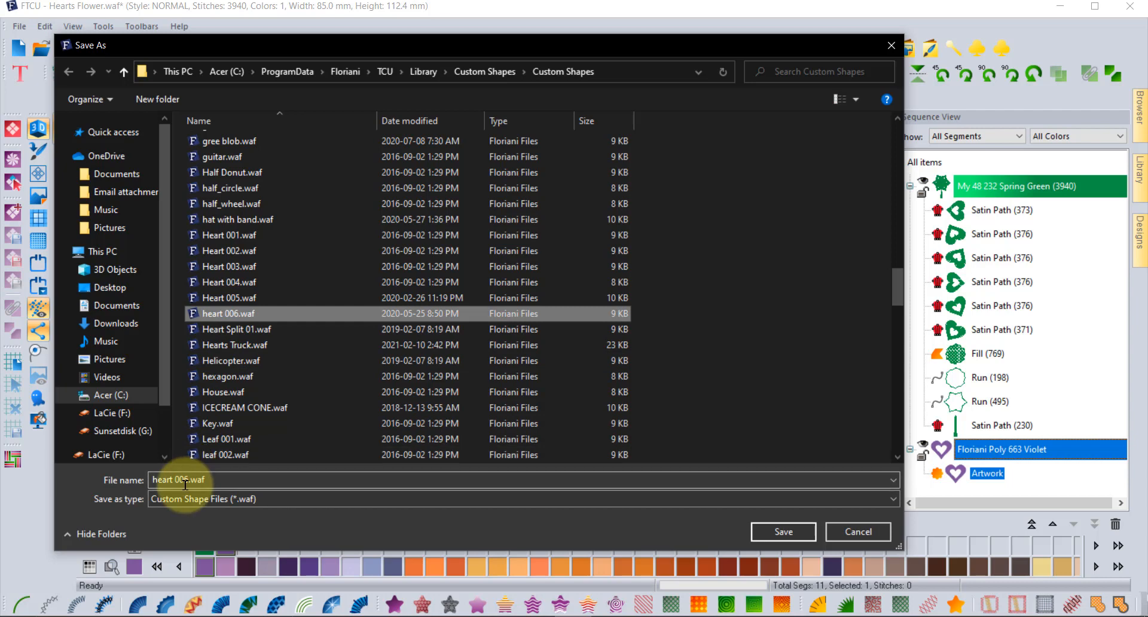
pyautogui.click(205, 479)
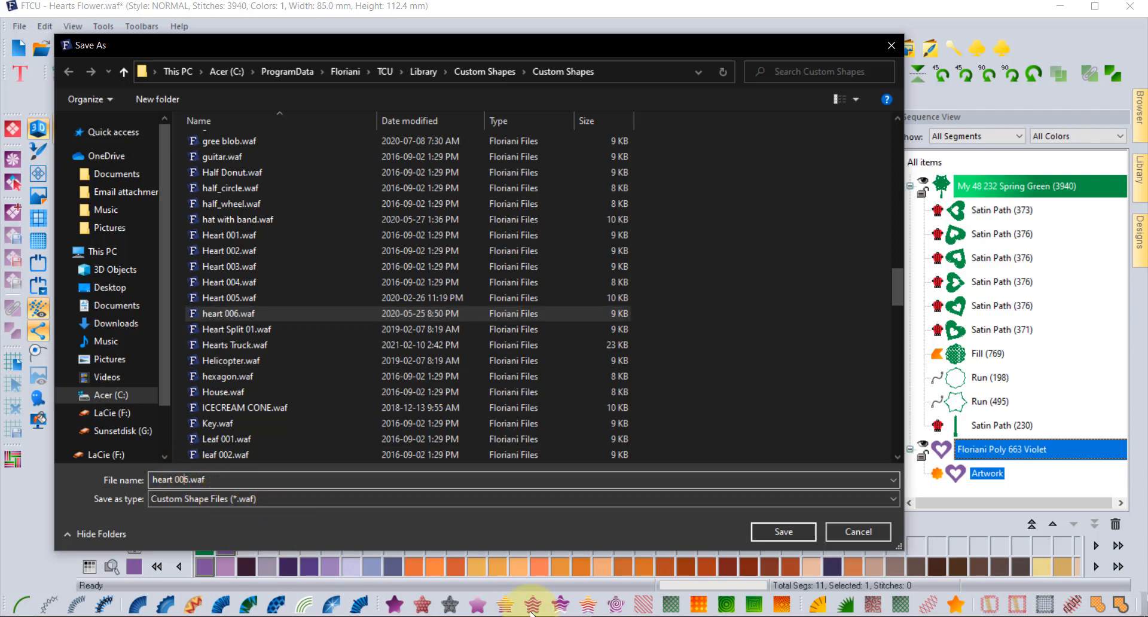
pyautogui.press('BackSpace')
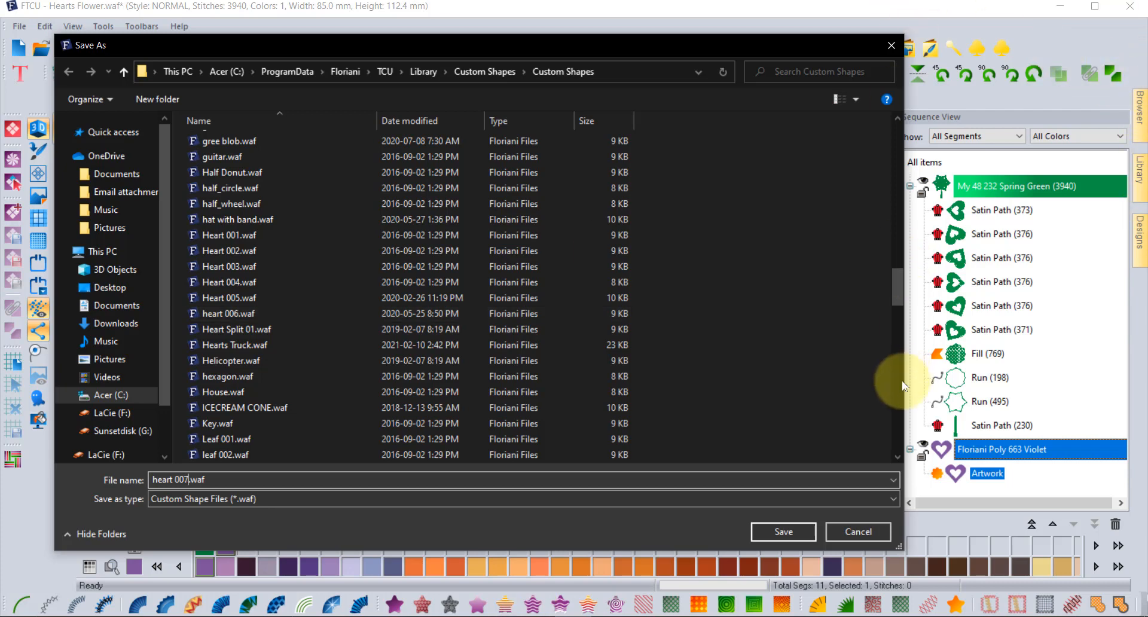
pyautogui.click(777, 531)
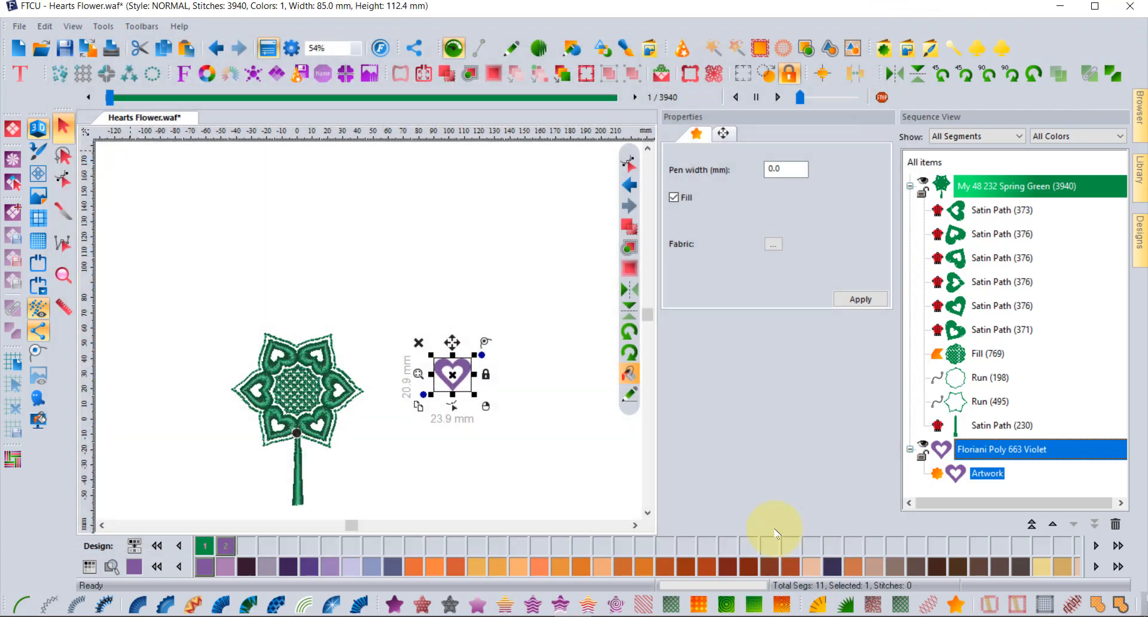
# Check the Custom Shapes library for the saved heart 007 shape and close the library.
pyautogui.click(518, 376)
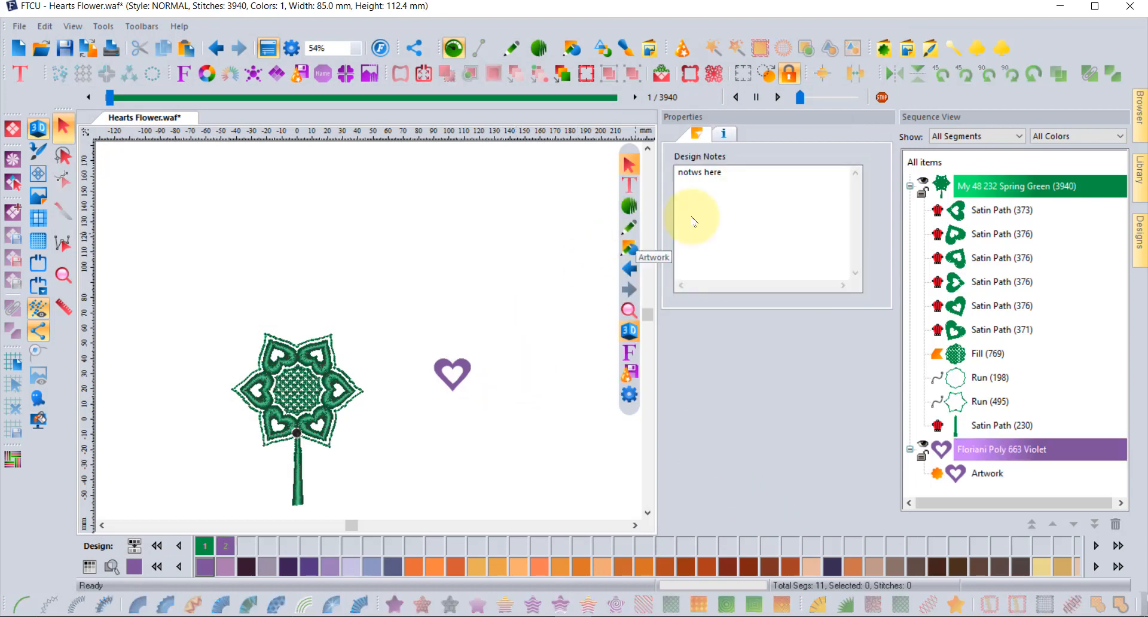
pyautogui.click(883, 50)
pyautogui.scroll(-5, 563, 317)
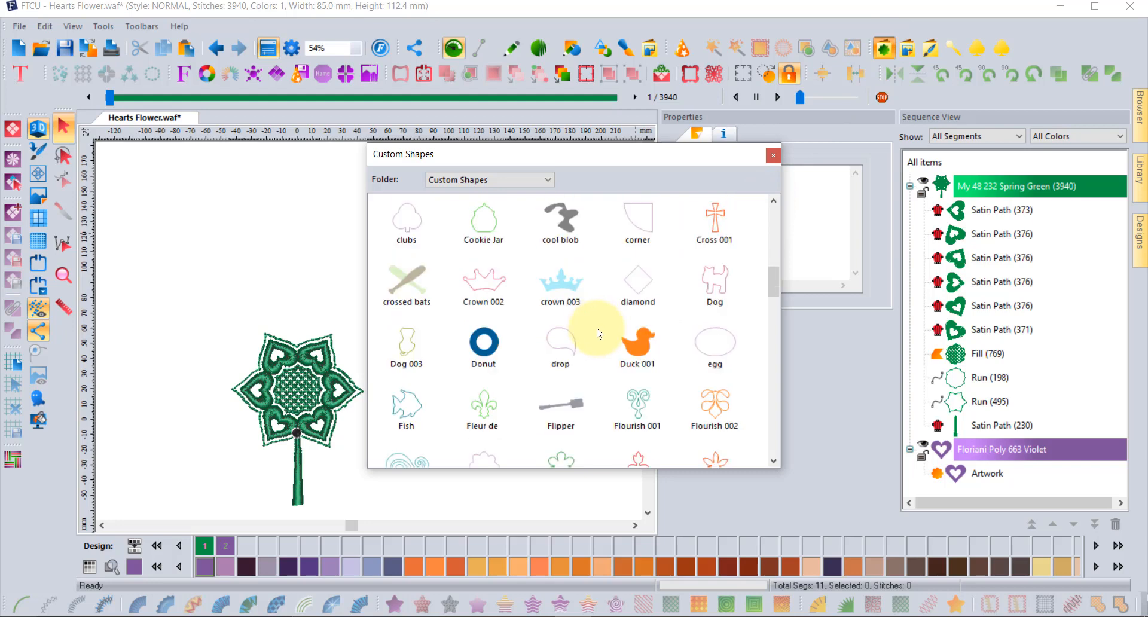
pyautogui.scroll(-6, 598, 334)
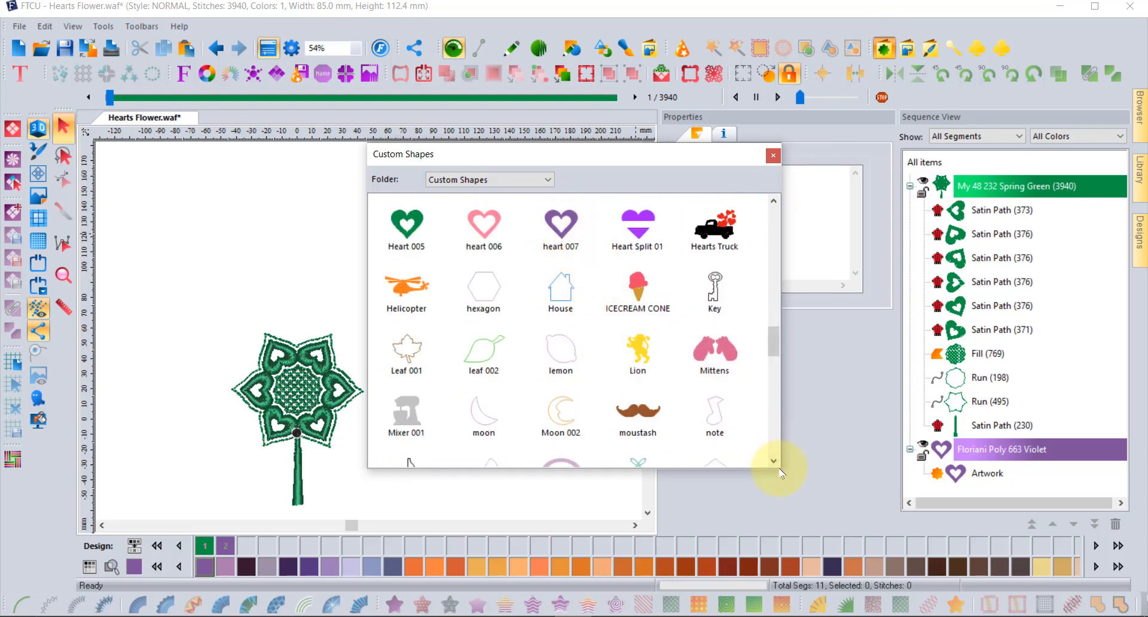
pyautogui.click(773, 157)
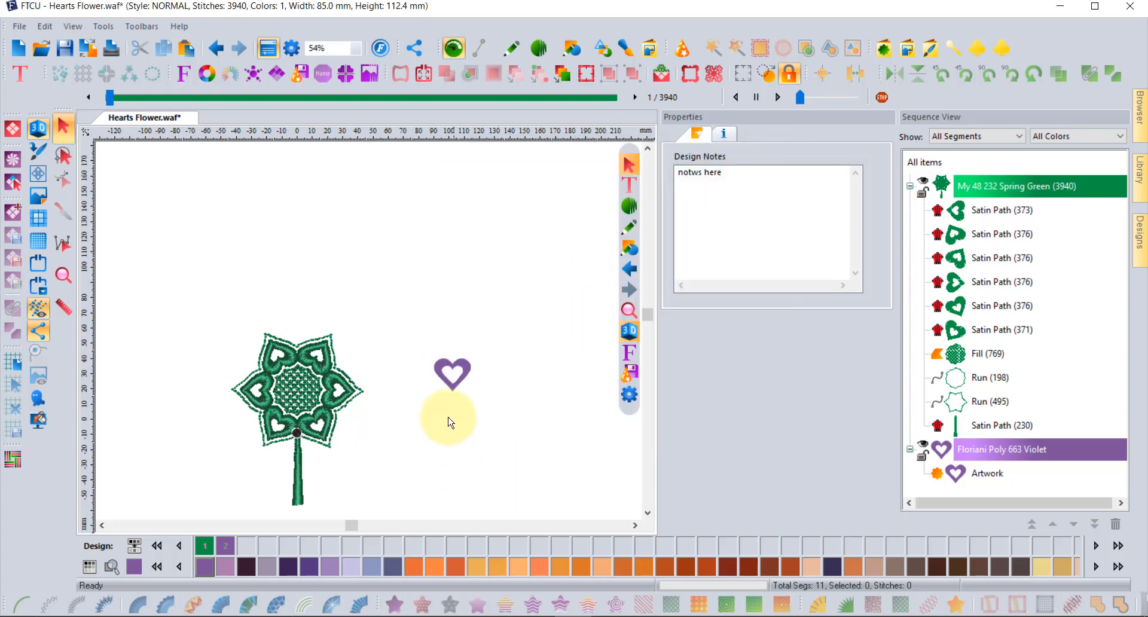
# Try converting the small heart to satin stitches, inspect the stitch inclinations at its upper notch, and undo the conversion.
pyautogui.click(465, 365)
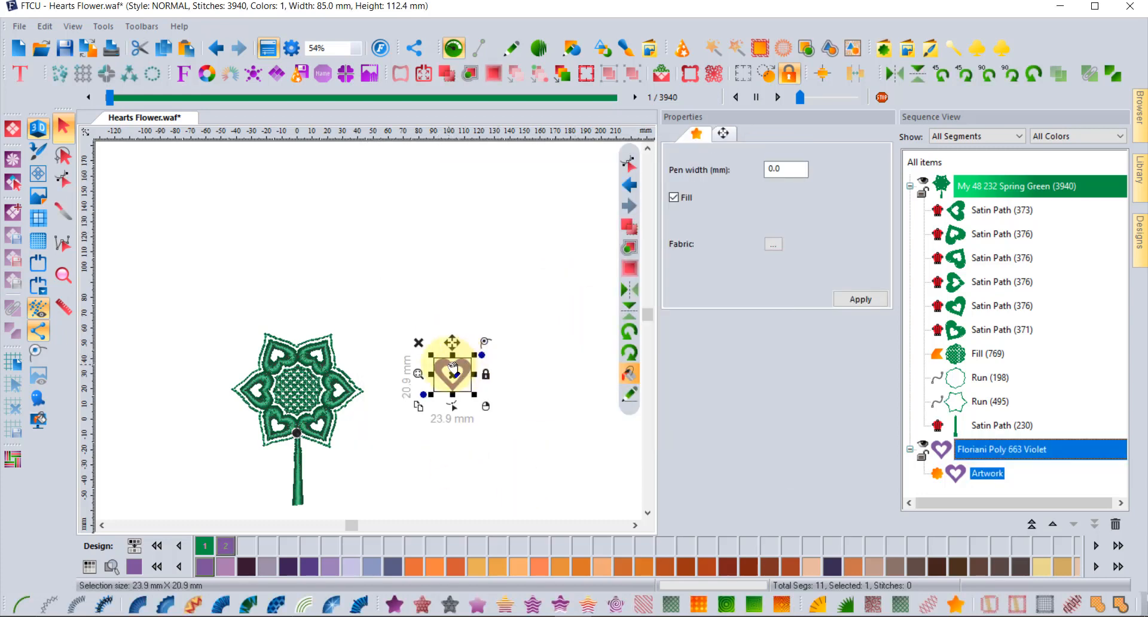
pyautogui.scroll(2, 454, 366)
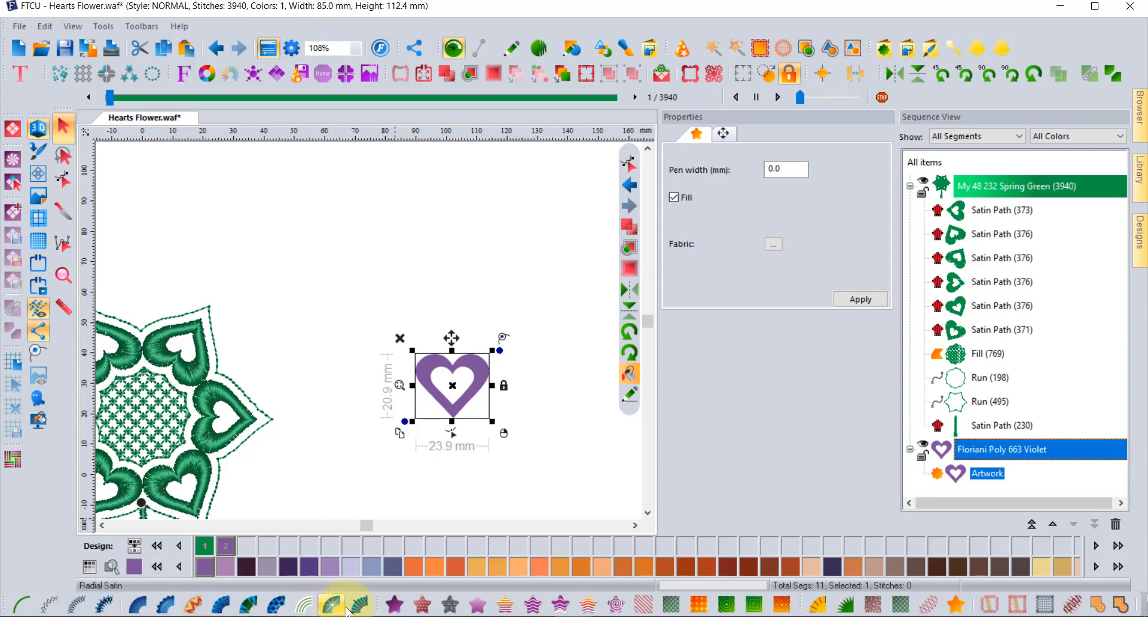
pyautogui.click(368, 609)
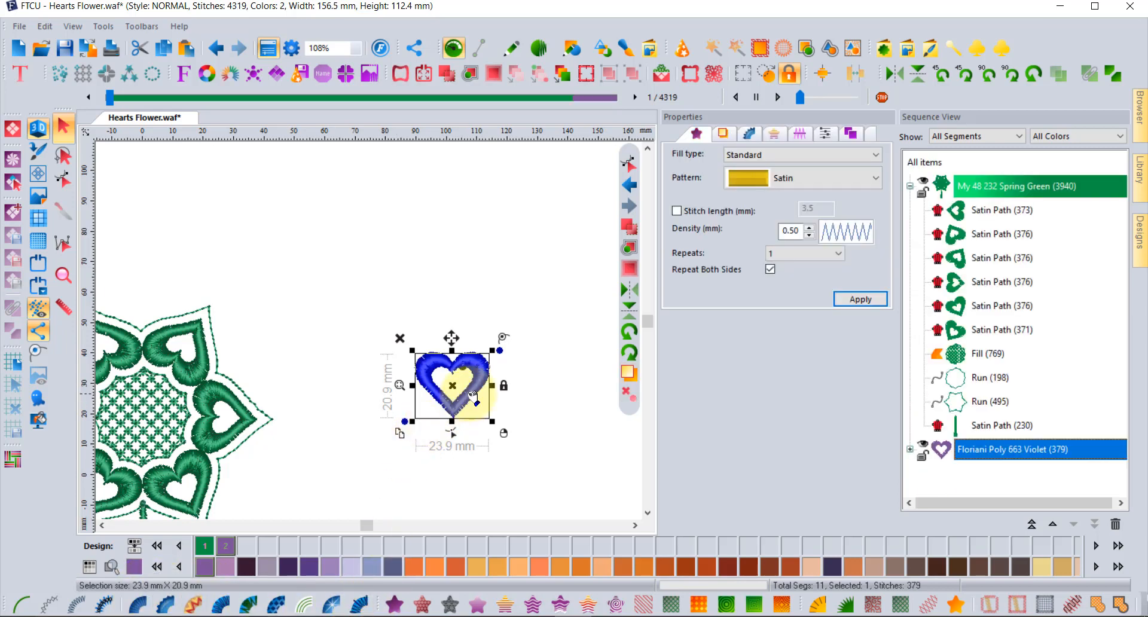
pyautogui.scroll(3, 459, 377)
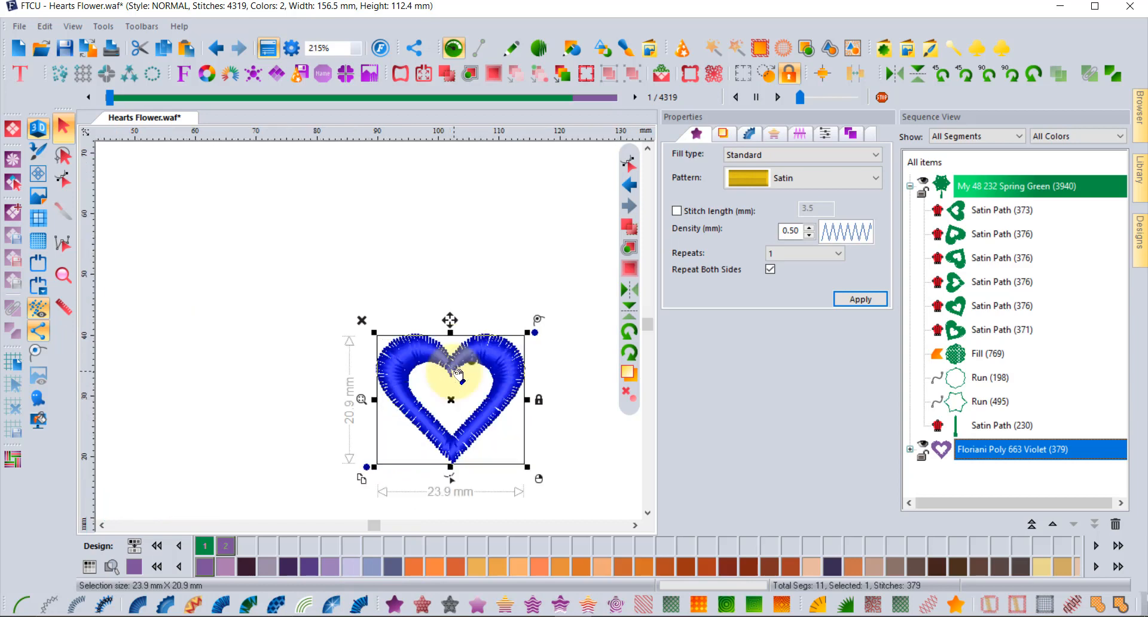
pyautogui.scroll(1, 458, 376)
pyautogui.scroll(1, 458, 375)
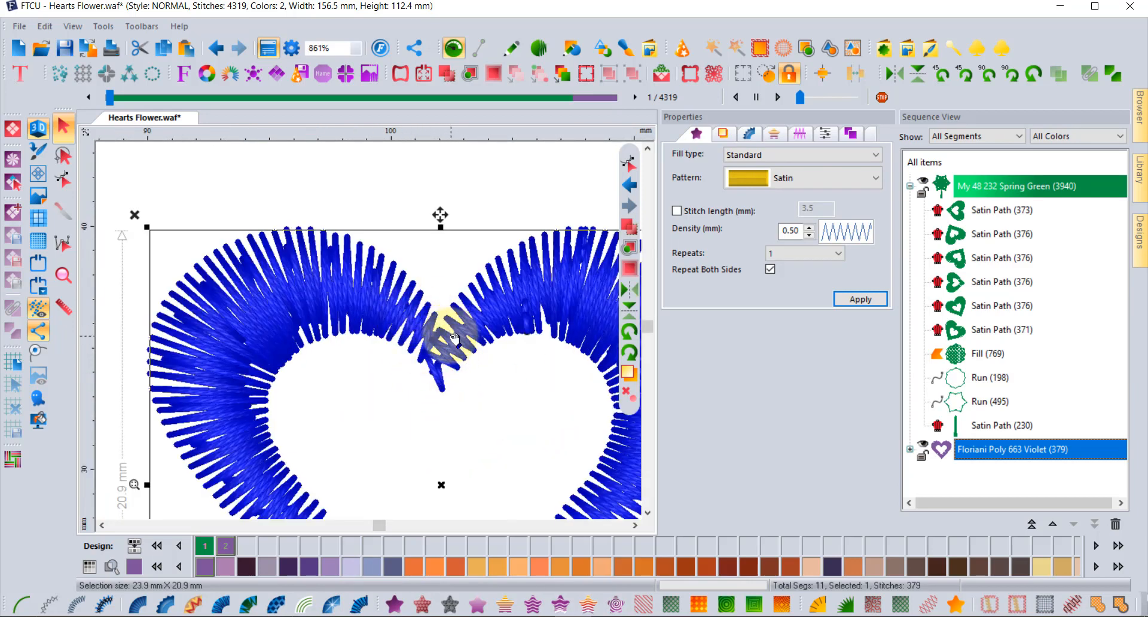
pyautogui.click(64, 180)
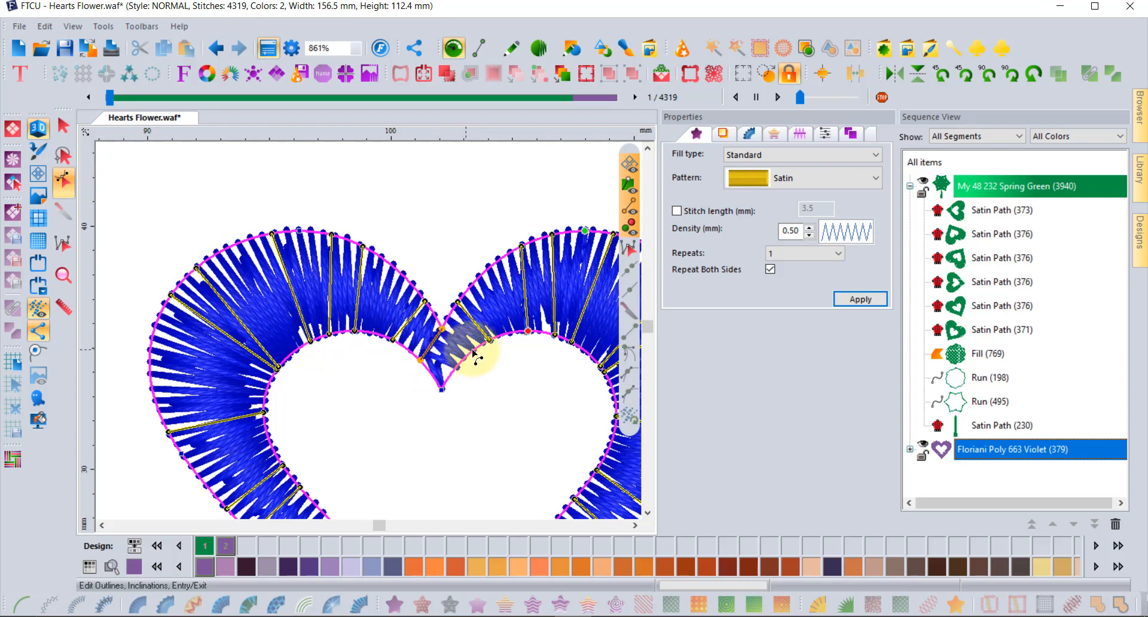
pyautogui.click(214, 51)
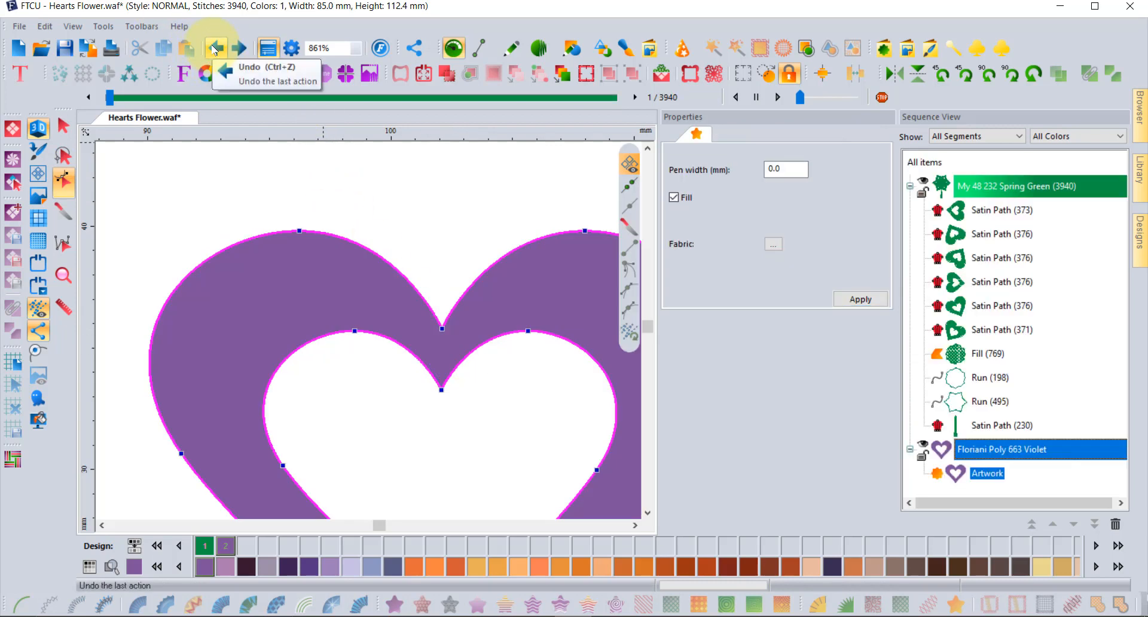
pyautogui.scroll(-1, 484, 400)
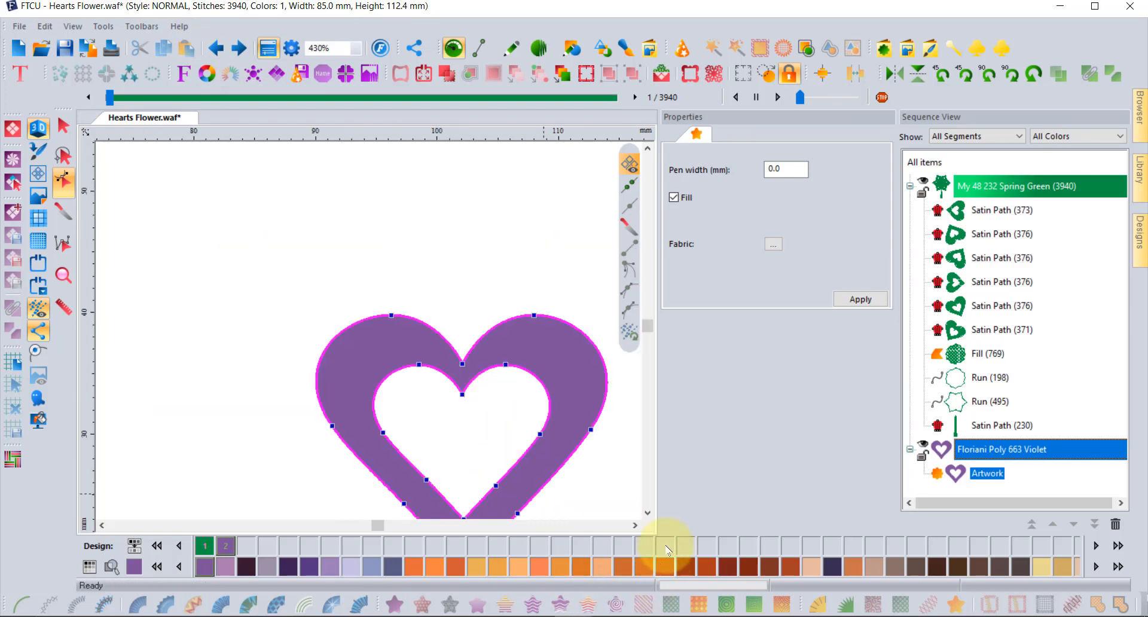
pyautogui.click(648, 512)
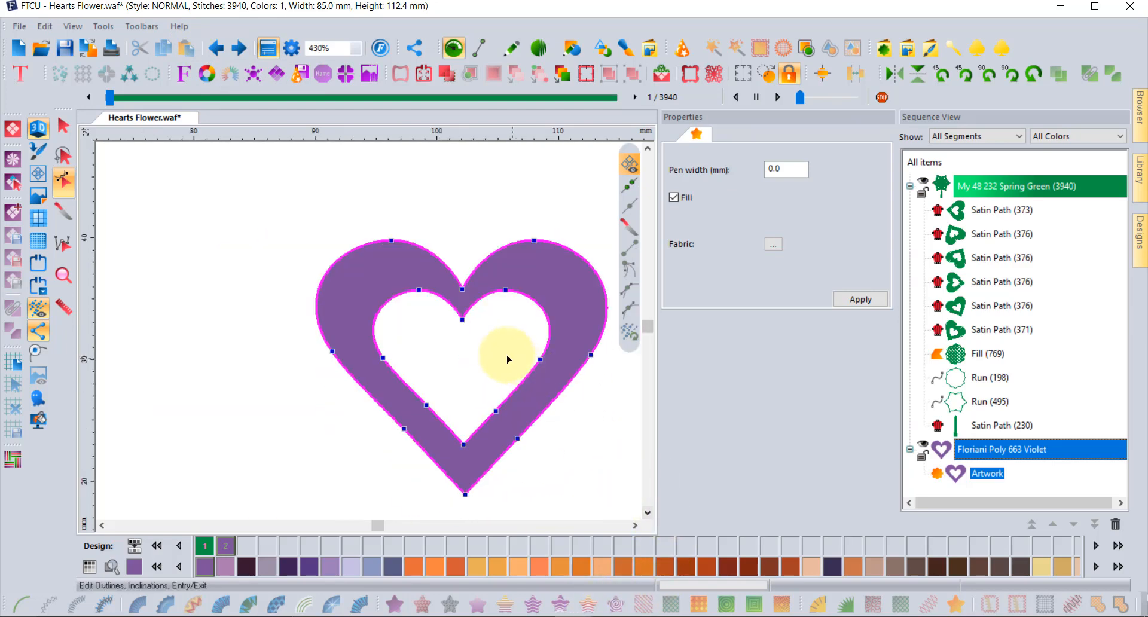
# Convert the heart artwork to satin stitches and draw inclination lines at the upper notch, around the left lobe and down the left side.
pyautogui.click(64, 123)
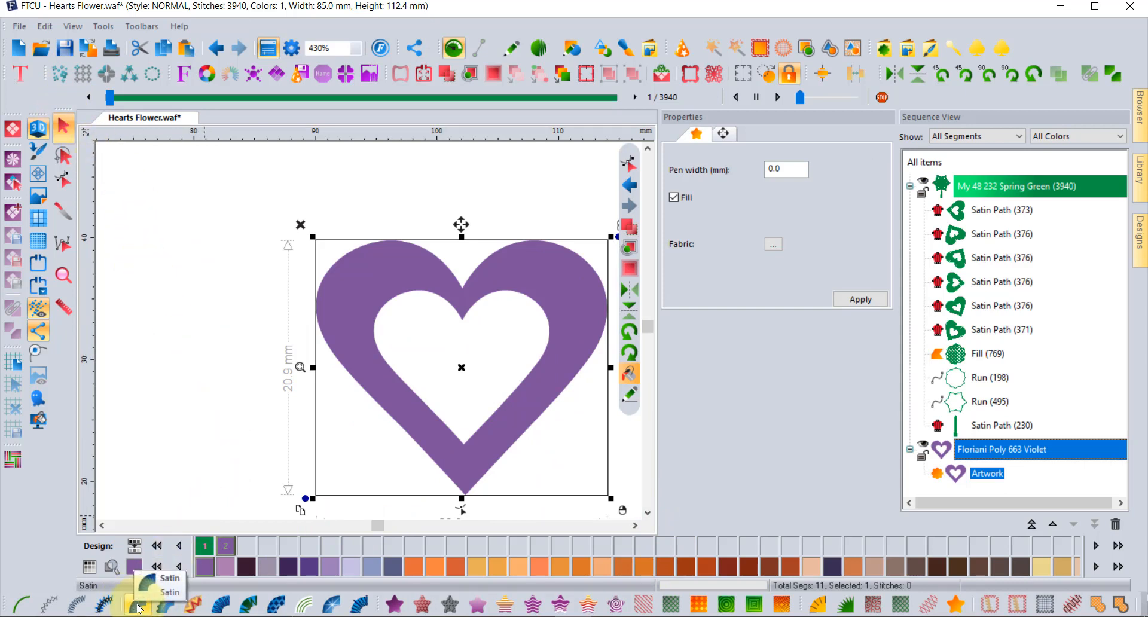
pyautogui.click(139, 606)
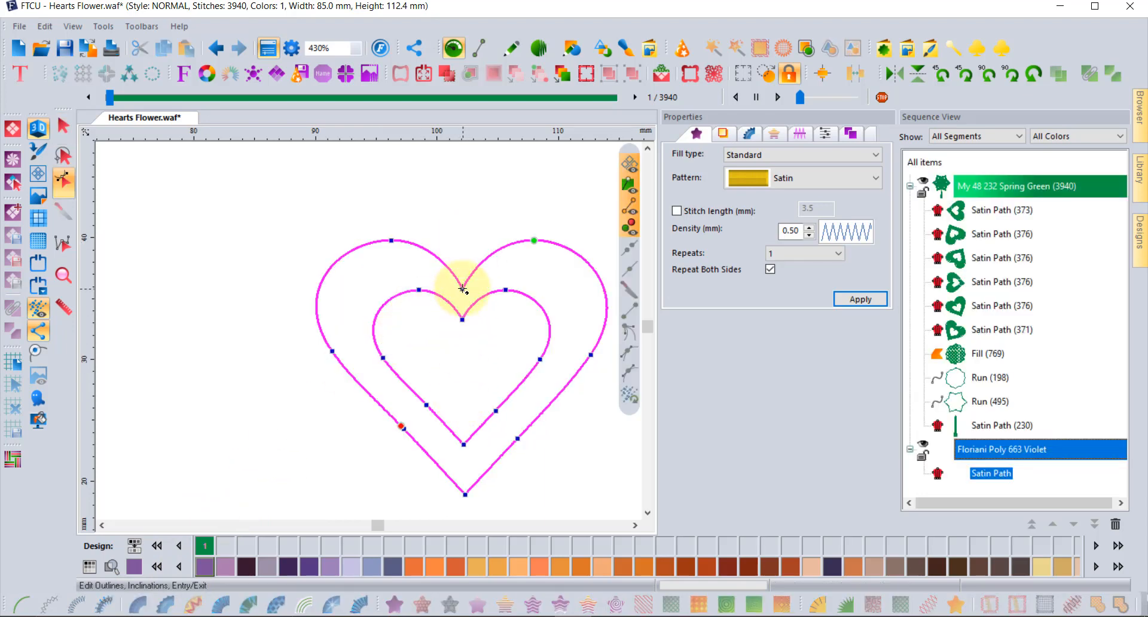
pyautogui.moveTo(463, 289); pyautogui.dragTo(455, 336)
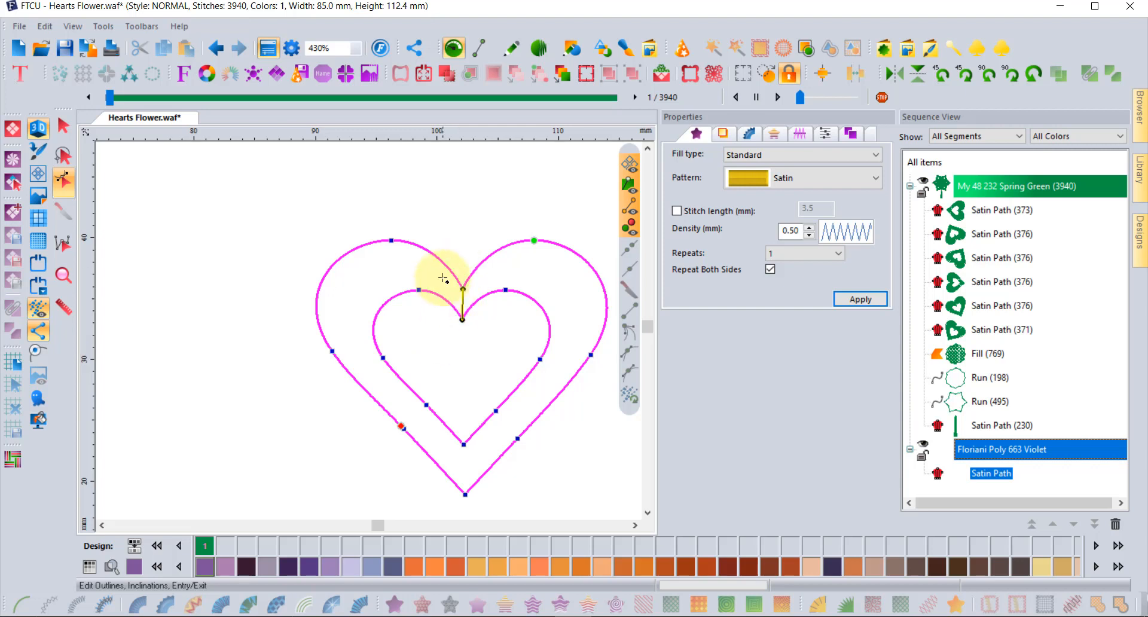
pyautogui.moveTo(403, 299); pyautogui.dragTo(393, 253)
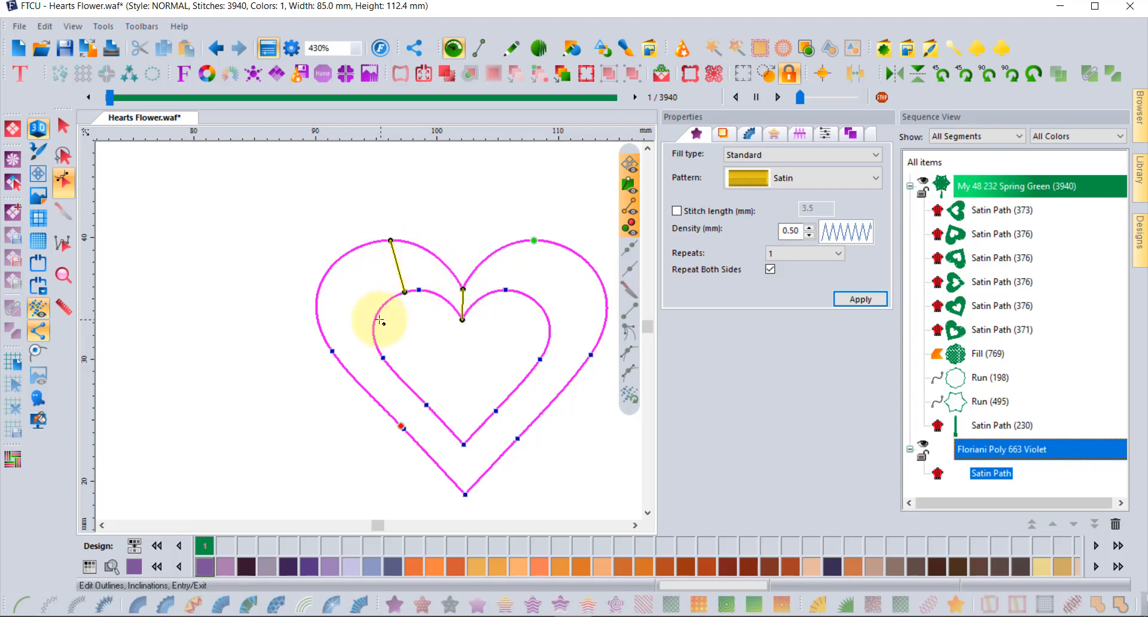
pyautogui.moveTo(380, 321); pyautogui.dragTo(317, 297)
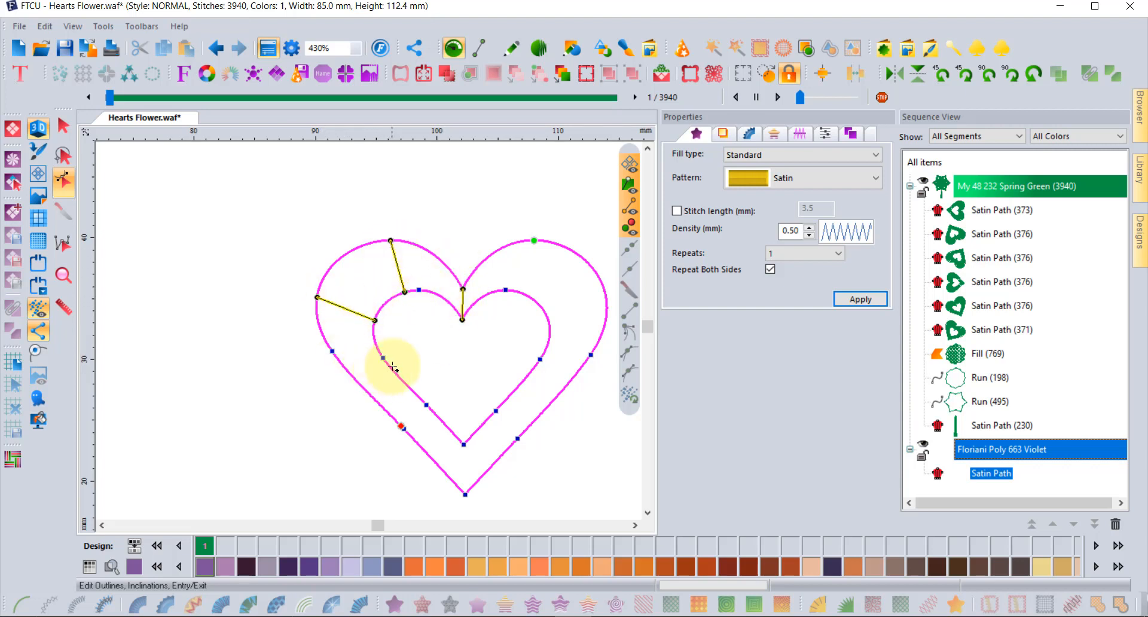
pyautogui.moveTo(391, 367); pyautogui.dragTo(360, 386)
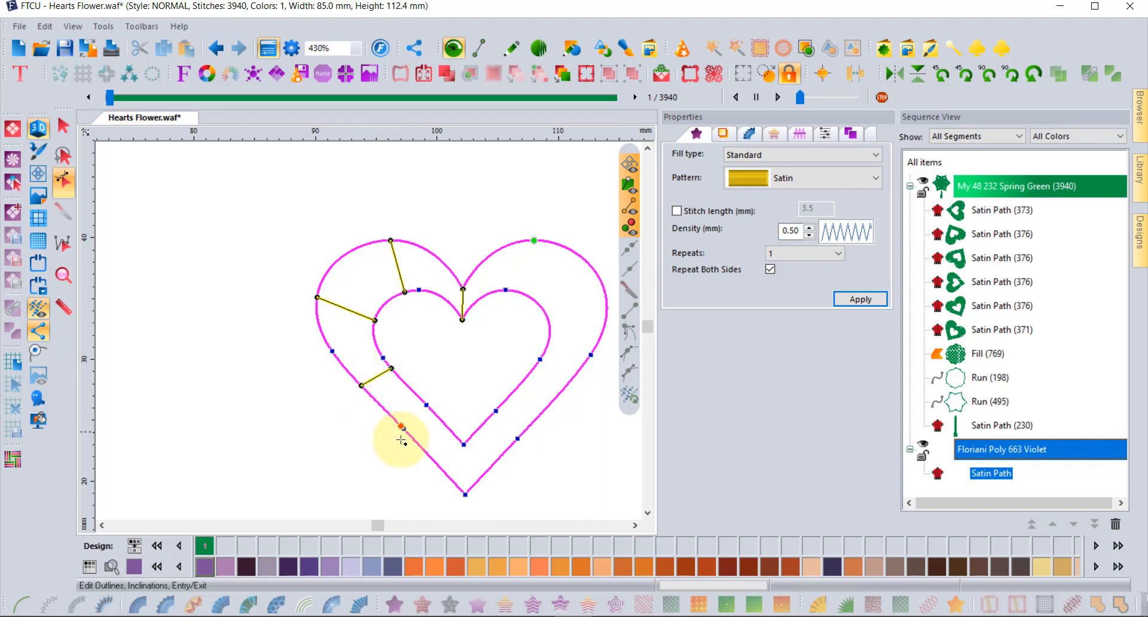
# Draw stitch inclination lines at the heart's bottom point, around the right lobe and along both lower sides.
pyautogui.moveTo(464, 443); pyautogui.dragTo(465, 383)
pyautogui.moveTo(497, 295); pyautogui.dragTo(523, 320)
pyautogui.click(648, 149)
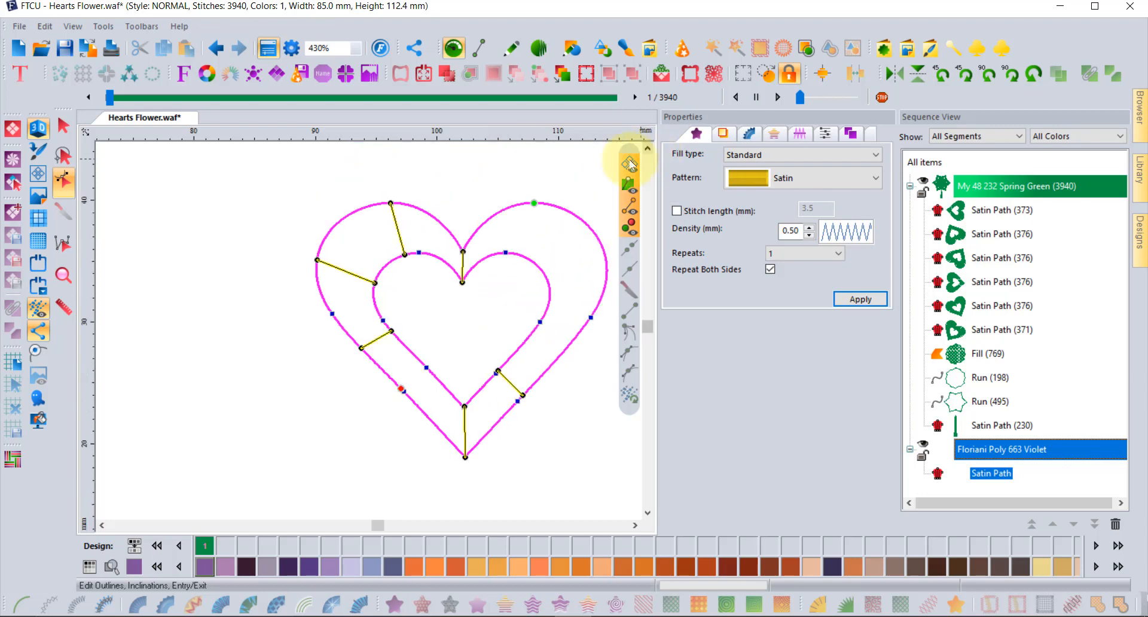
pyautogui.moveTo(508, 253); pyautogui.dragTo(531, 198)
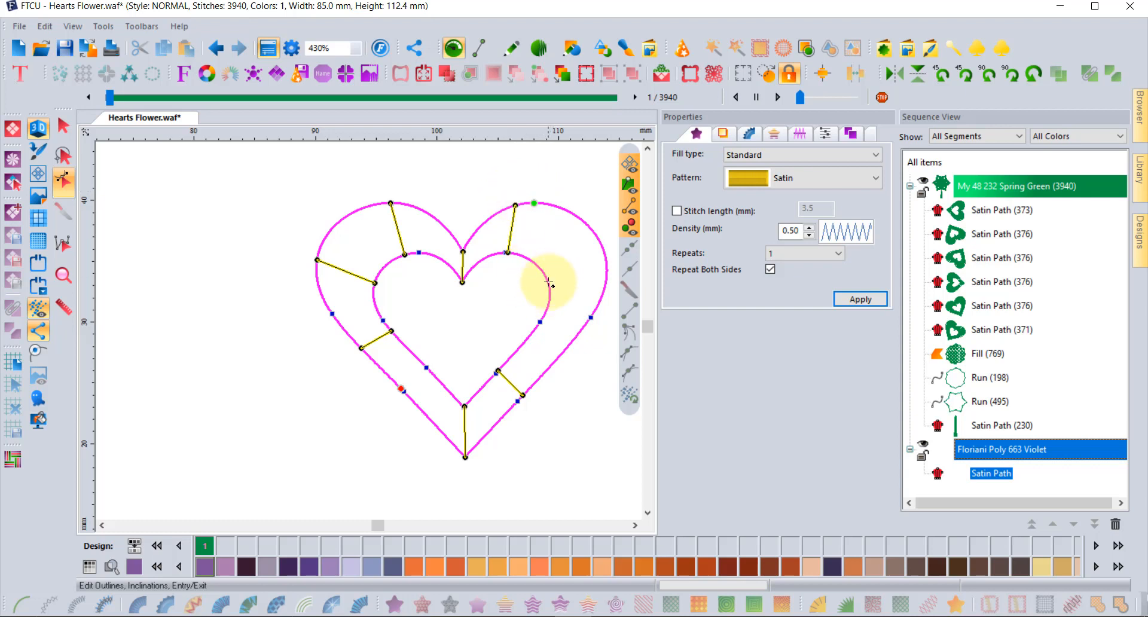
pyautogui.moveTo(548, 282); pyautogui.dragTo(589, 255)
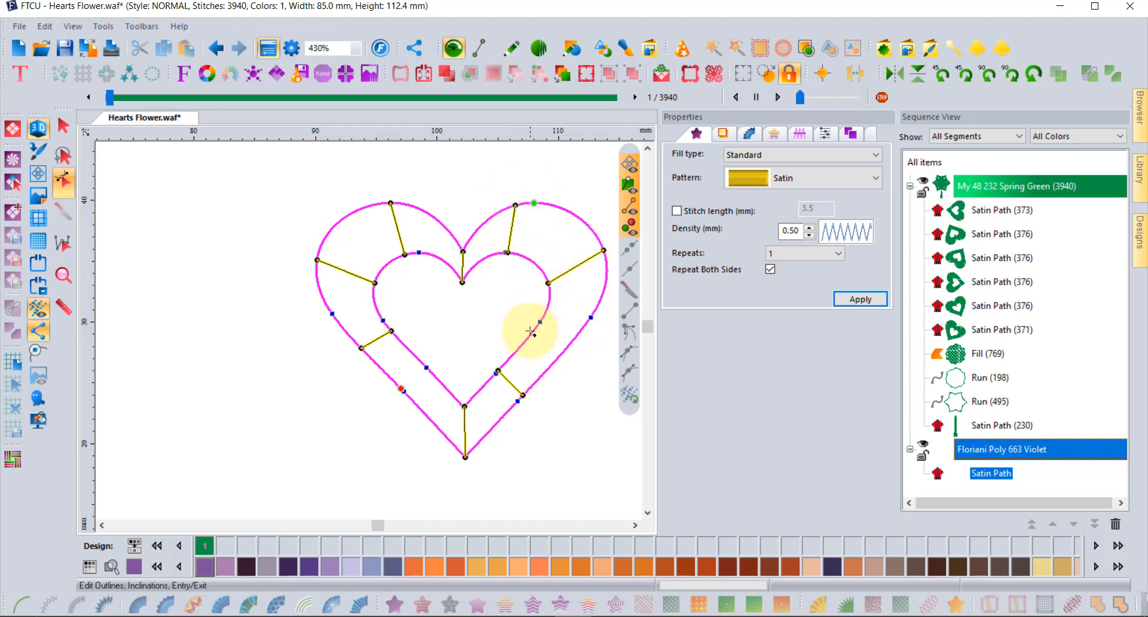
pyautogui.moveTo(540, 325); pyautogui.dragTo(581, 332)
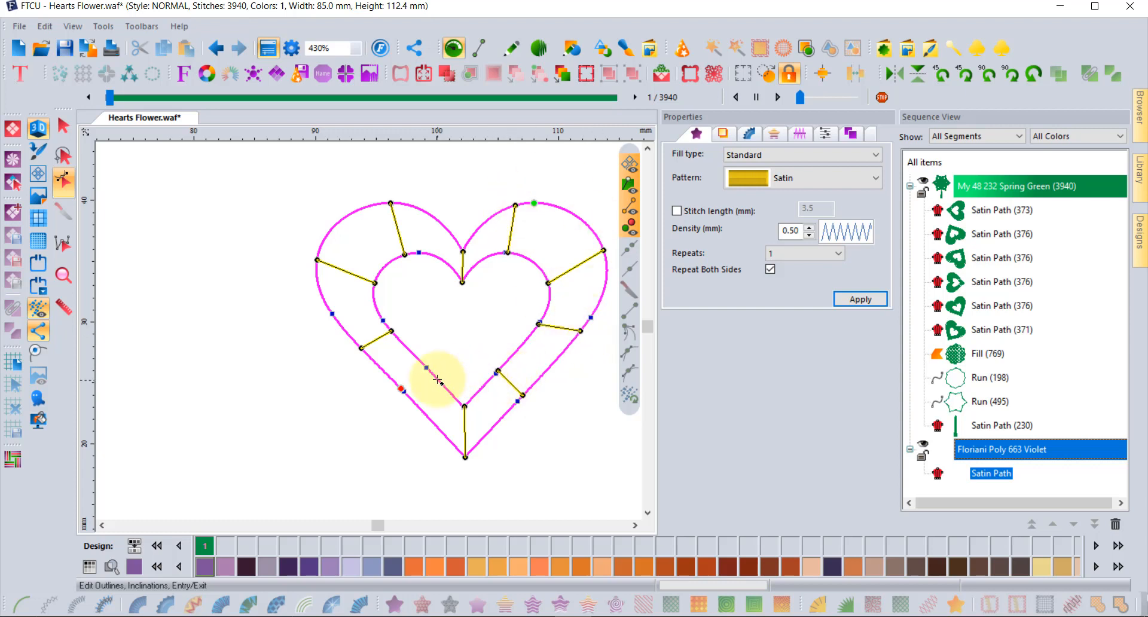
pyautogui.moveTo(435, 379); pyautogui.dragTo(408, 401)
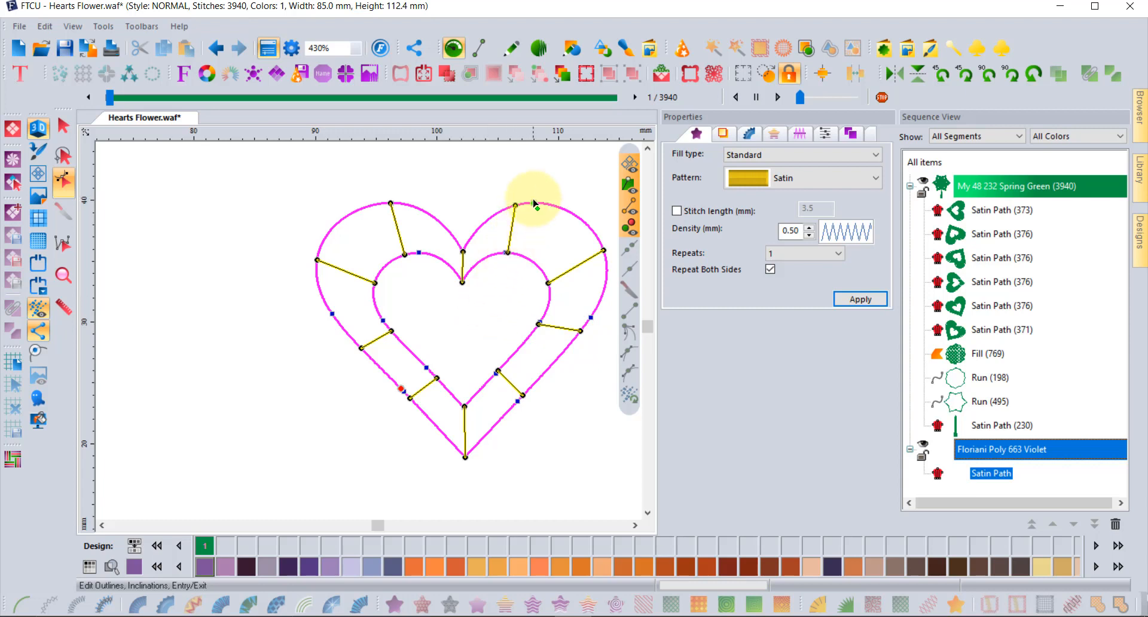
# Move the heart's entry and exit points to the inner upper notch, generate the satin stitches, and deselect the heart.
pyautogui.moveTo(535, 207); pyautogui.dragTo(463, 282)
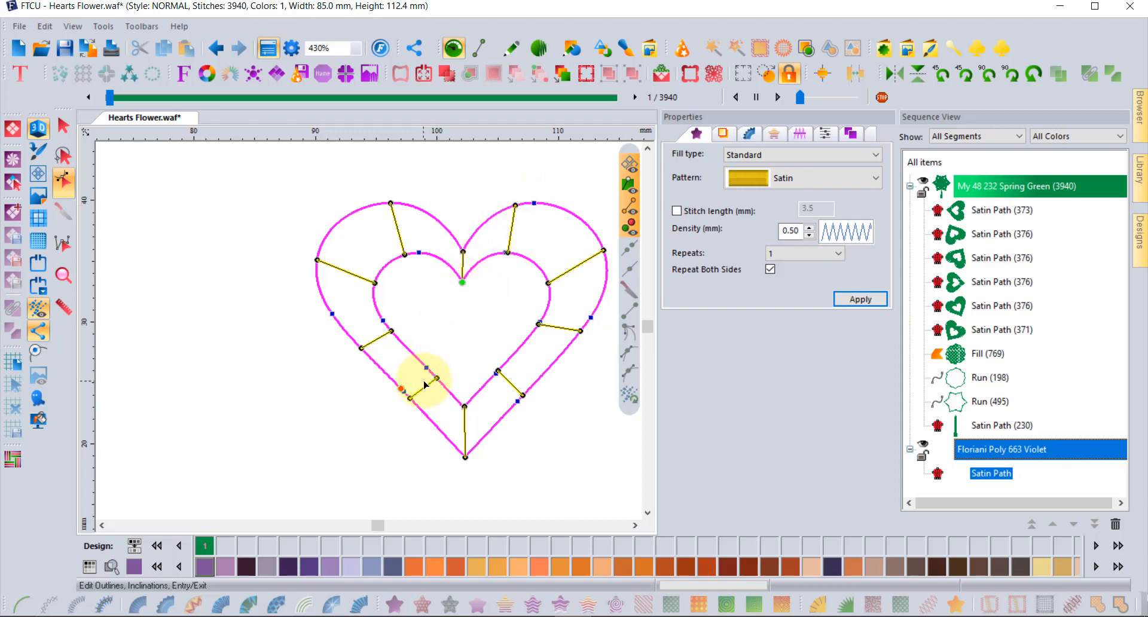
pyautogui.moveTo(402, 392)
pyautogui.mouseDown()
pyautogui.moveTo(449, 294)
pyautogui.moveTo(470, 286)
pyautogui.mouseUp()
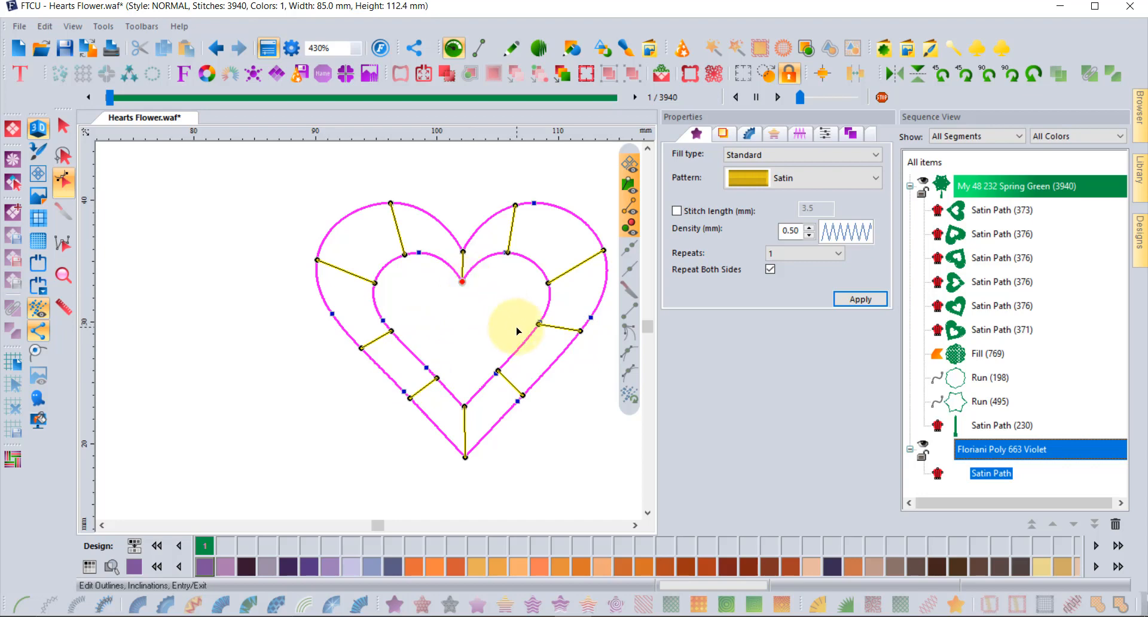
pyautogui.rightClick(516, 323)
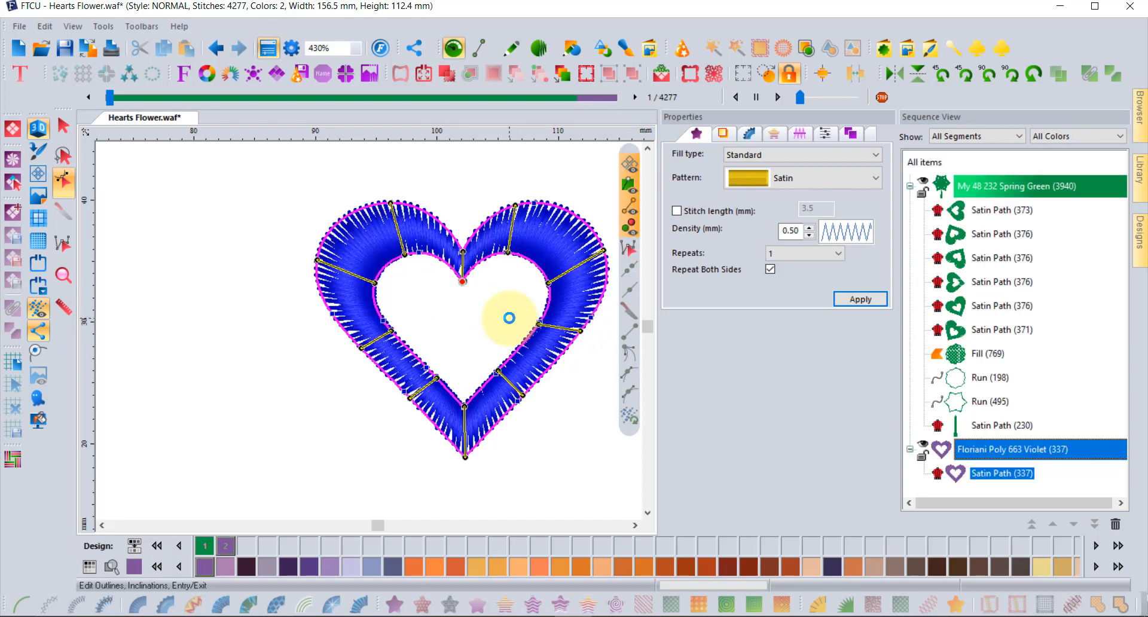
pyautogui.click(62, 124)
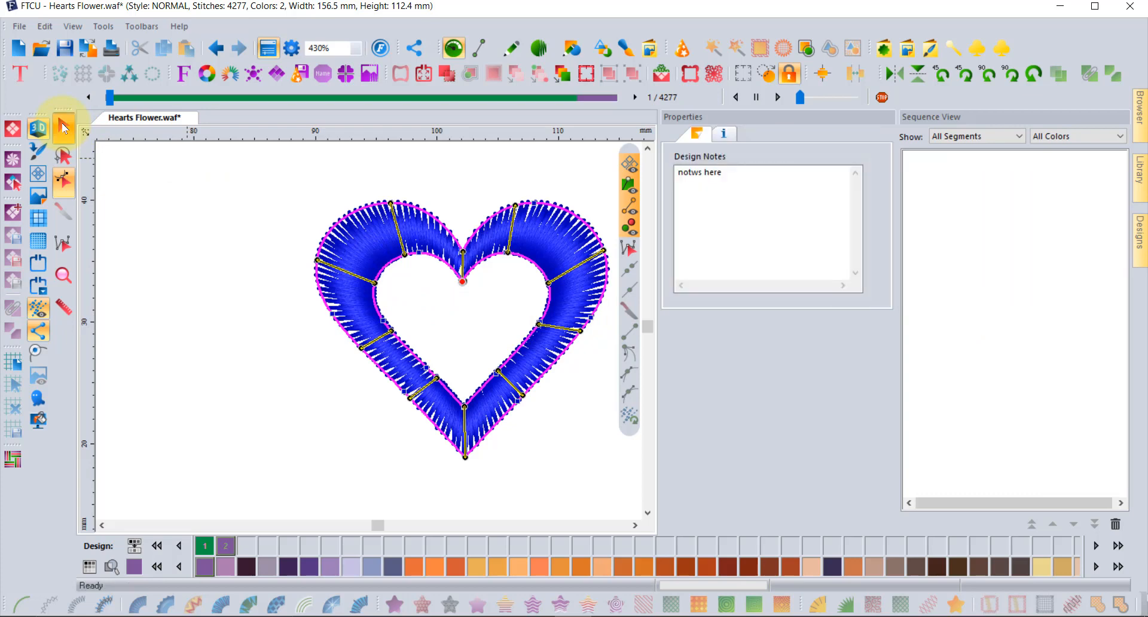
pyautogui.click(201, 289)
# Move the stitched heart slightly closer to the flower, keeping it in the empty area beside it.
pyautogui.scroll(-2, 462, 278)
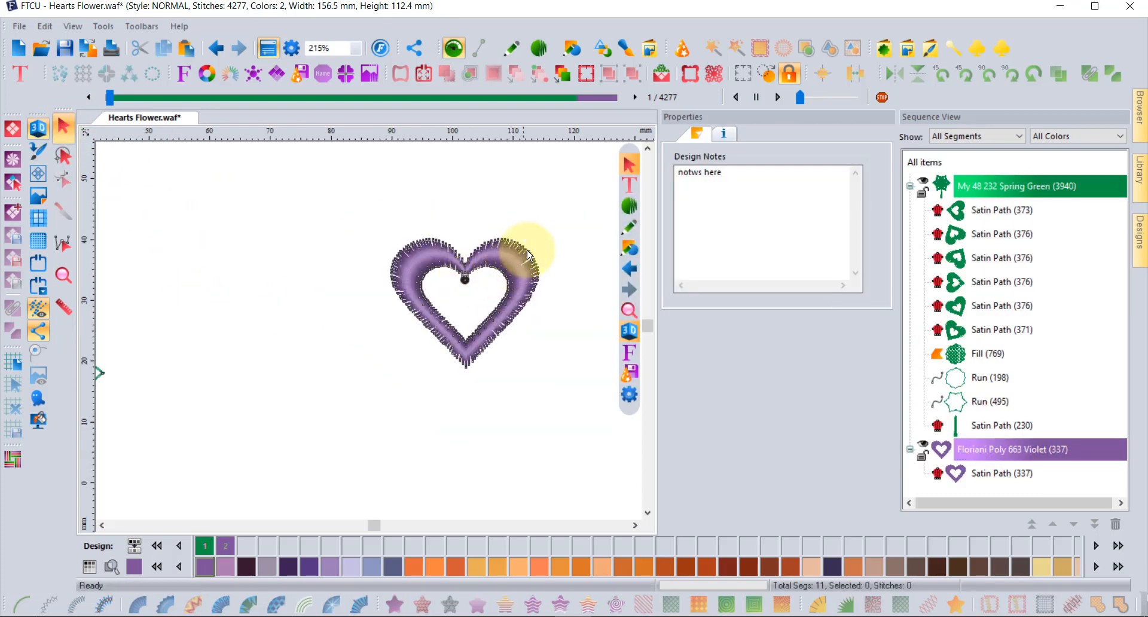
pyautogui.moveTo(528, 252); pyautogui.dragTo(459, 263)
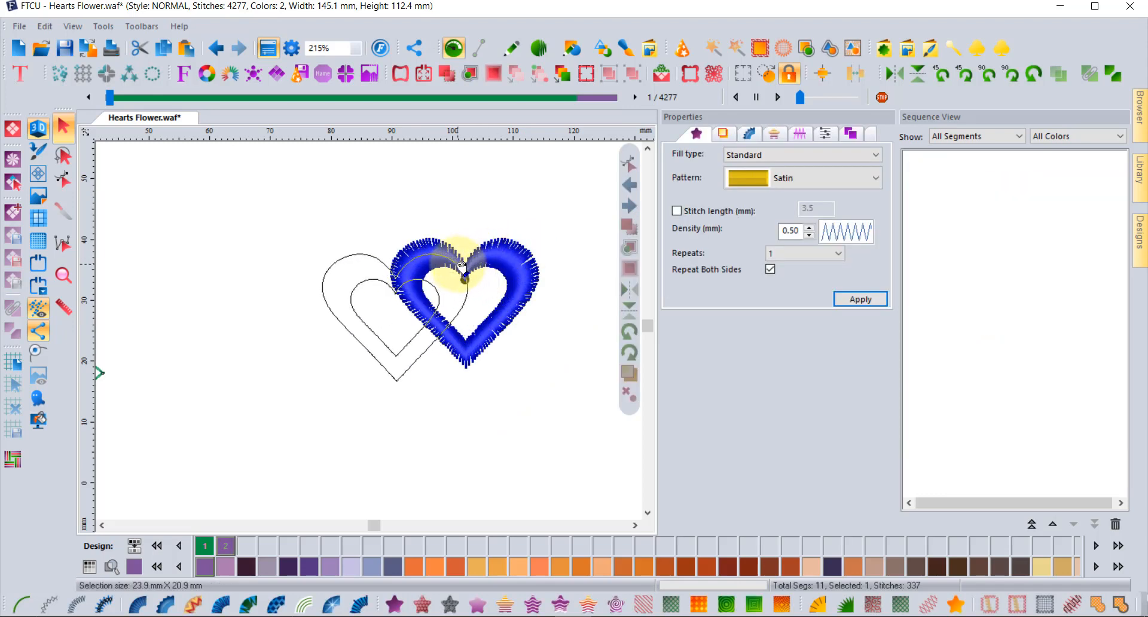
pyautogui.scroll(-1, 458, 268)
pyautogui.scroll(-1, 461, 269)
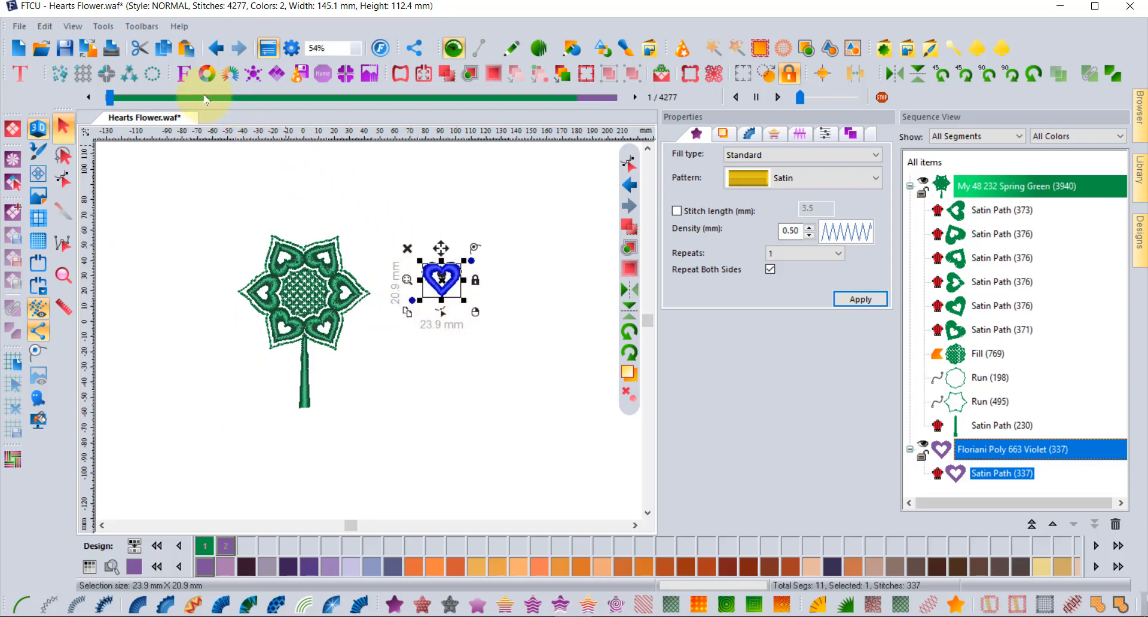
# Start a Circle Template of 6 hearts and set the design angle to 90° so the hearts point outward.
pyautogui.click(152, 74)
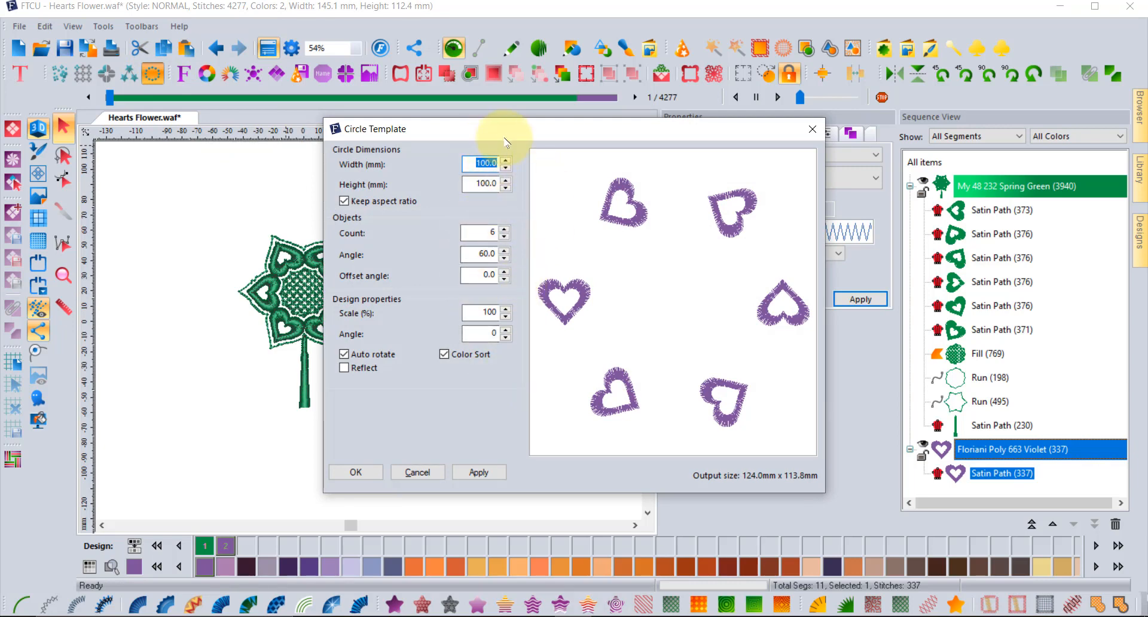
pyautogui.moveTo(507, 140); pyautogui.dragTo(563, 127)
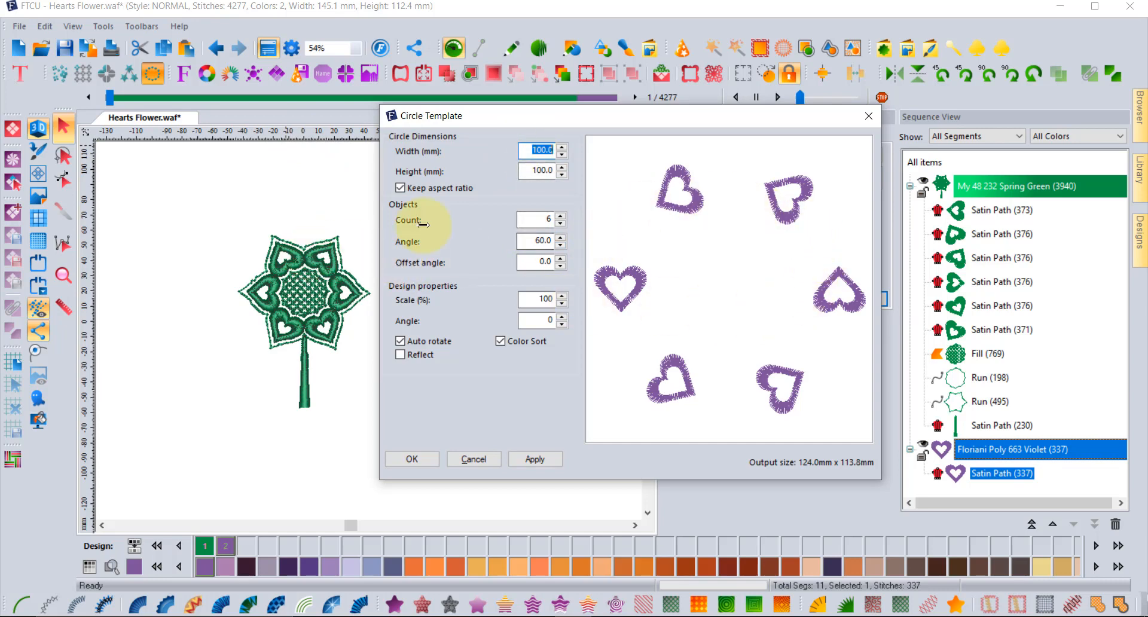
pyautogui.click(562, 318)
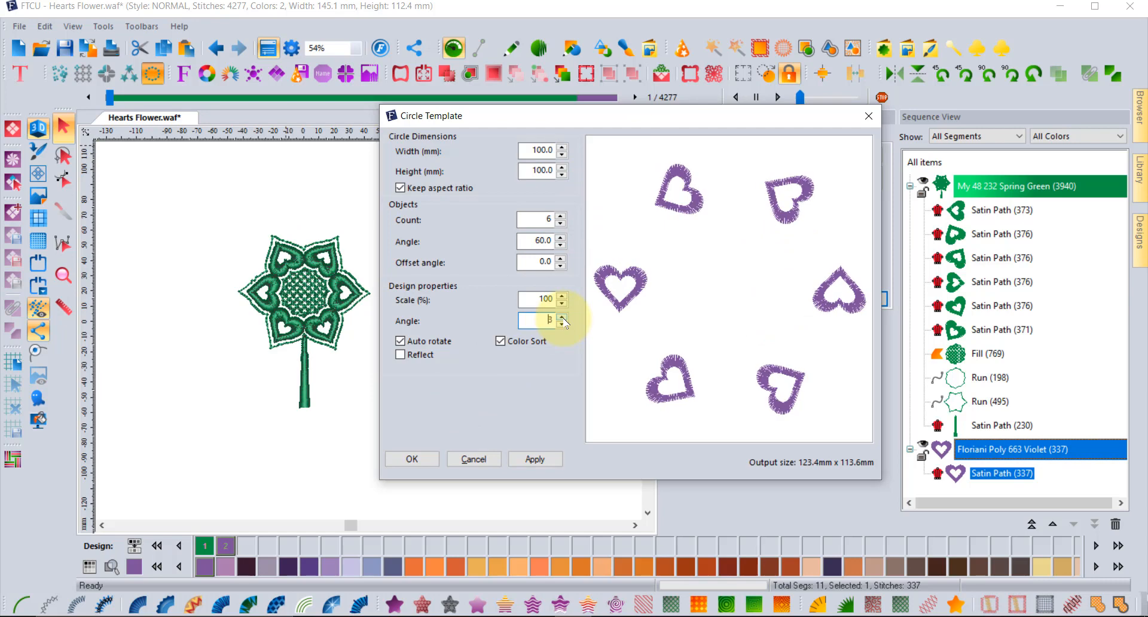
pyautogui.click(563, 318)
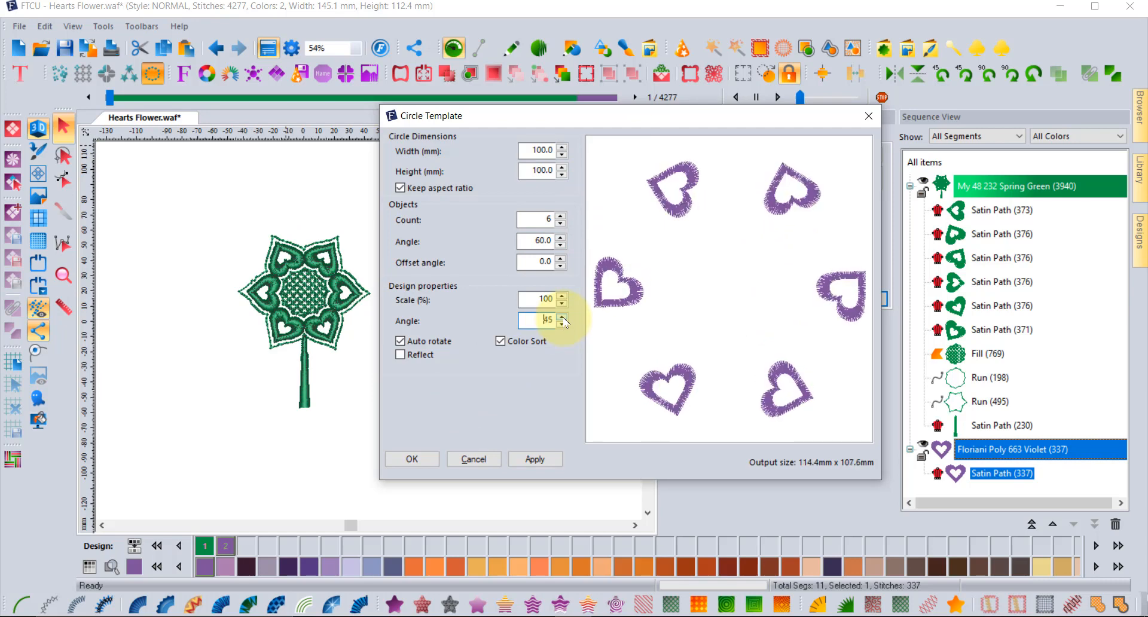
pyautogui.click(562, 317)
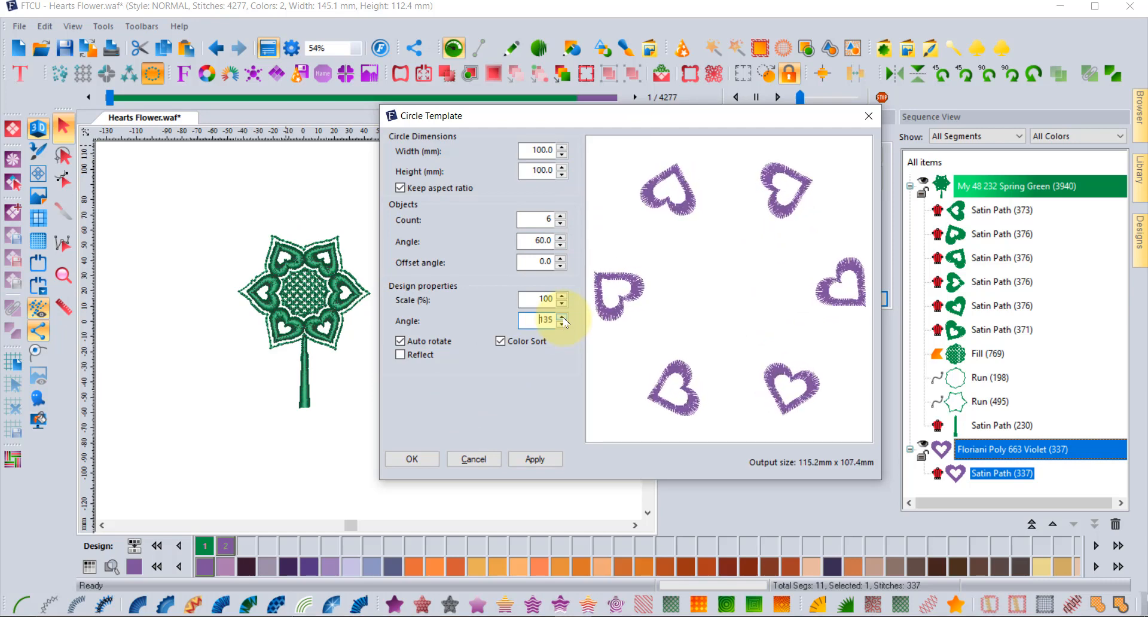
pyautogui.click(563, 318)
pyautogui.doubleClick(553, 320)
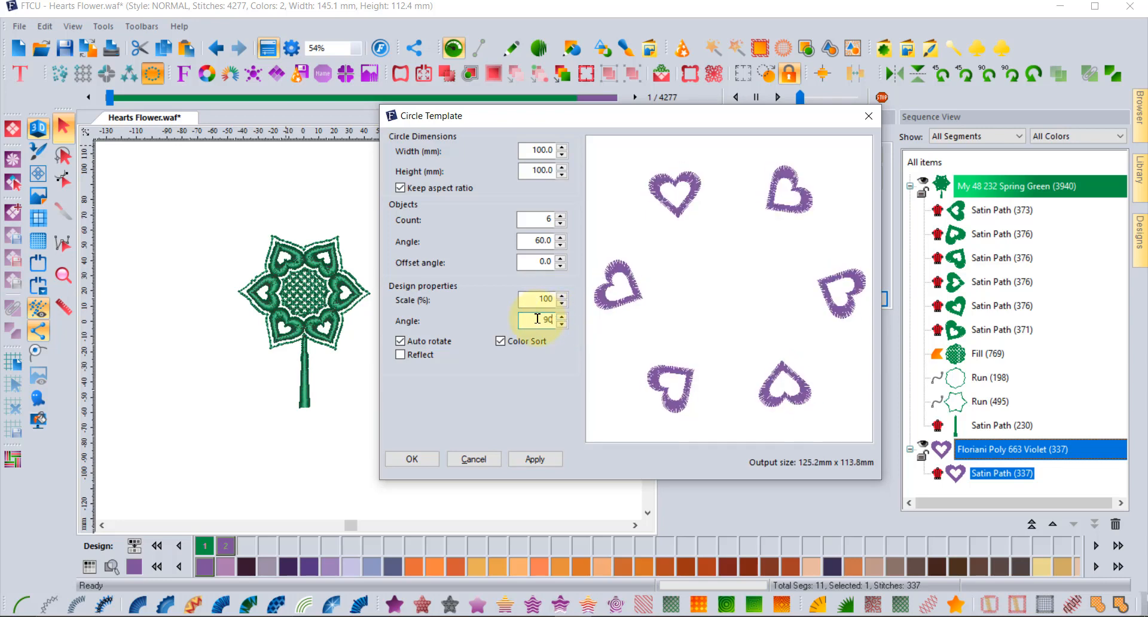
pyautogui.click(545, 461)
# Try a circle width of 60 mm, reduce it to 55 mm with the aspect ratio kept, and create the ring of six hearts.
pyautogui.click(542, 152)
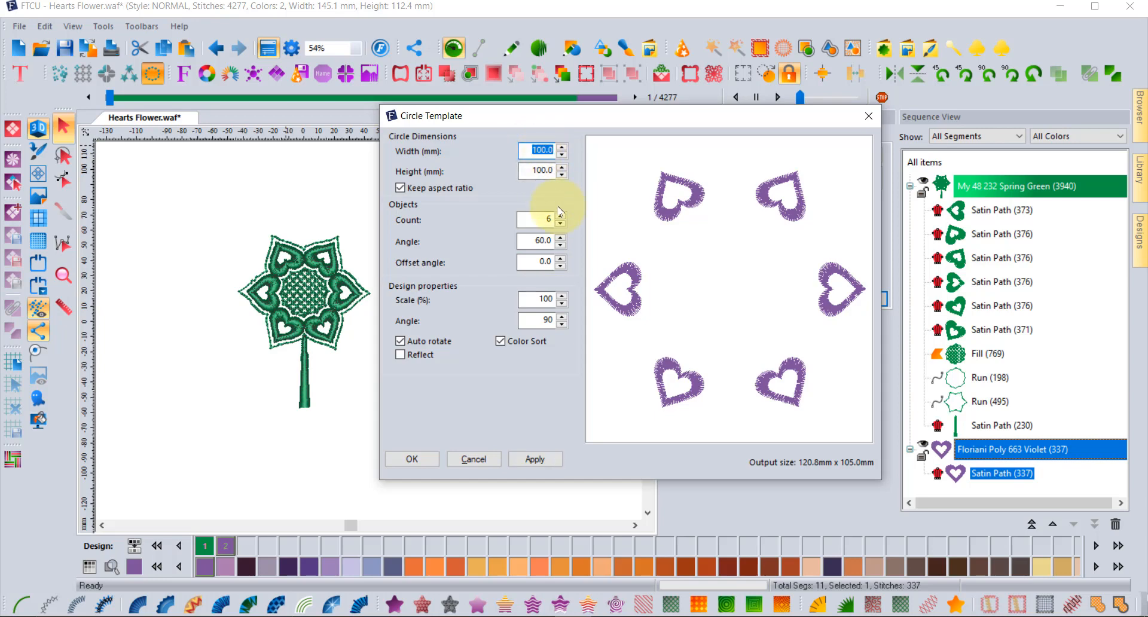
pyautogui.click(536, 460)
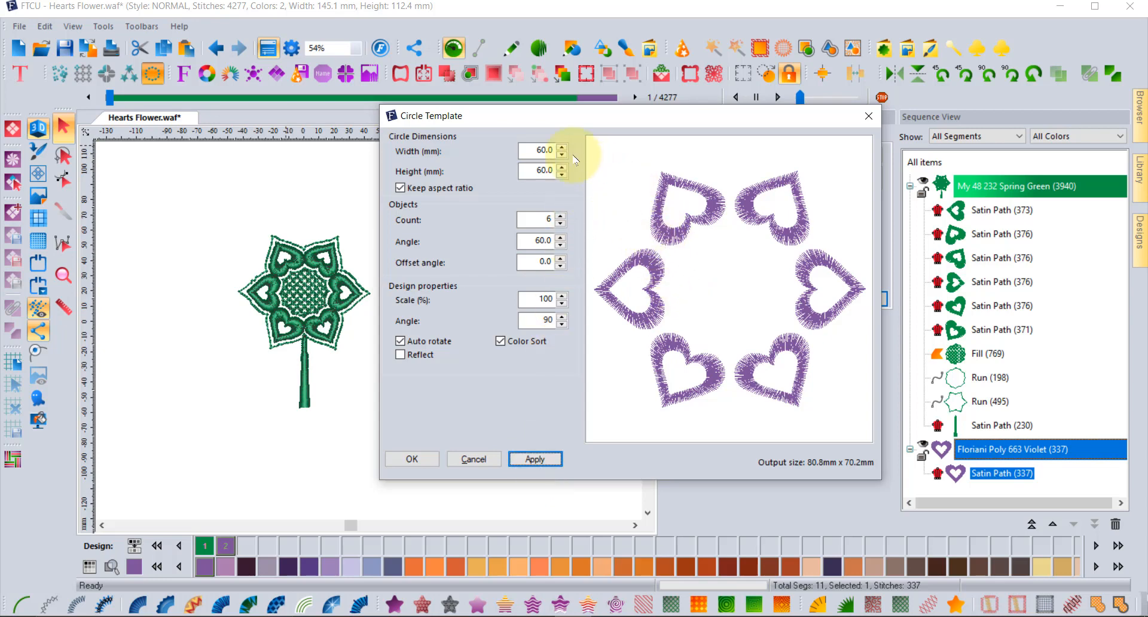
pyautogui.write('55')
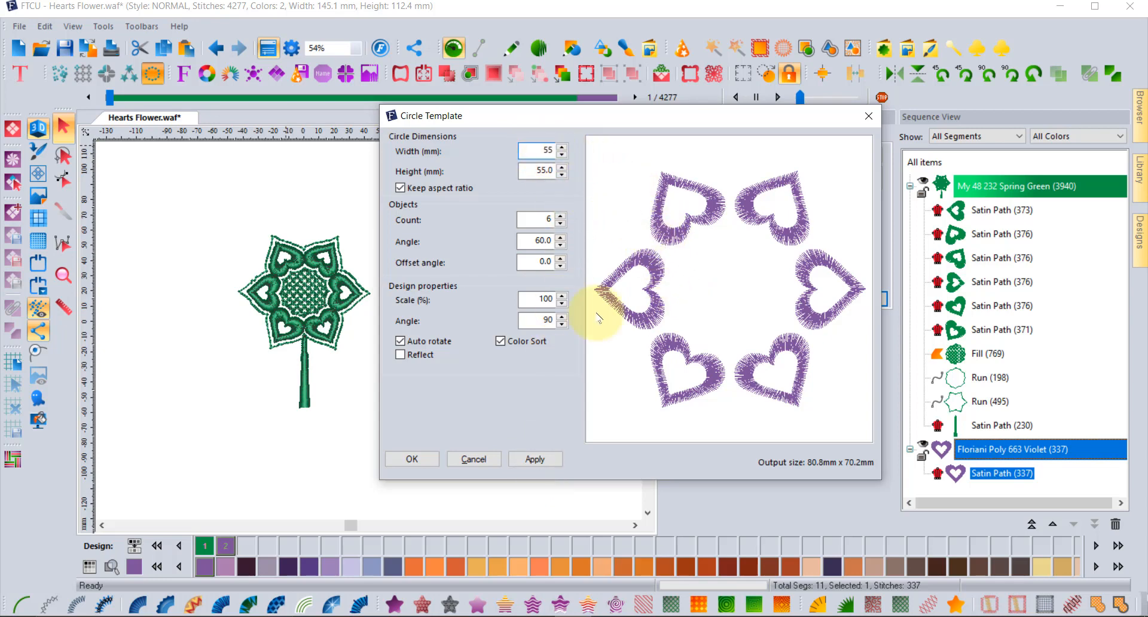
pyautogui.click(538, 458)
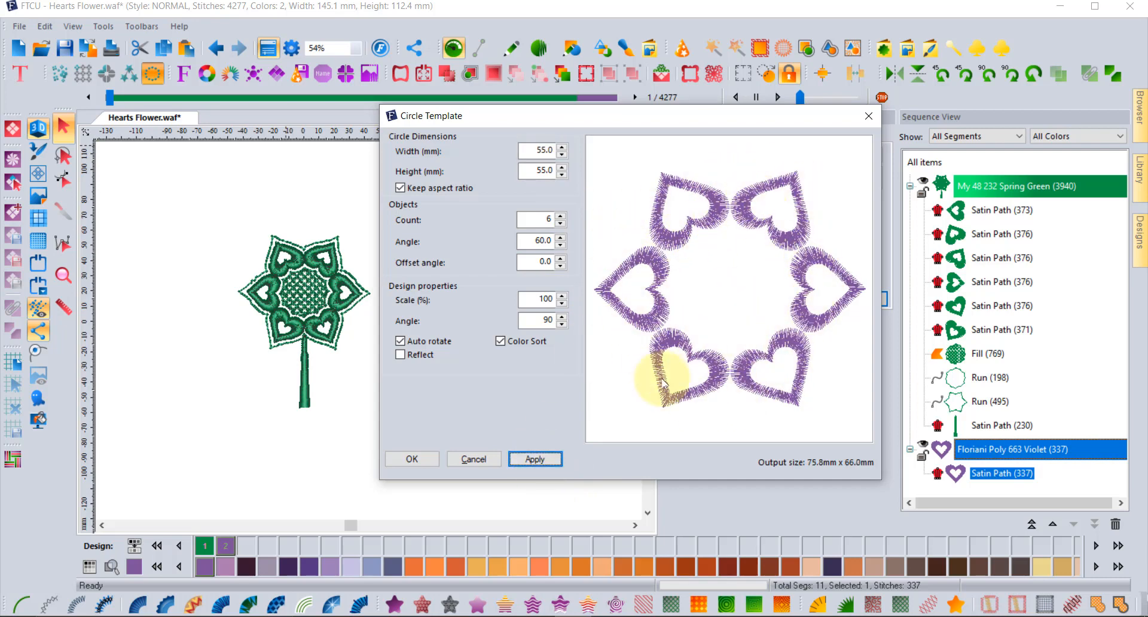
pyautogui.click(413, 459)
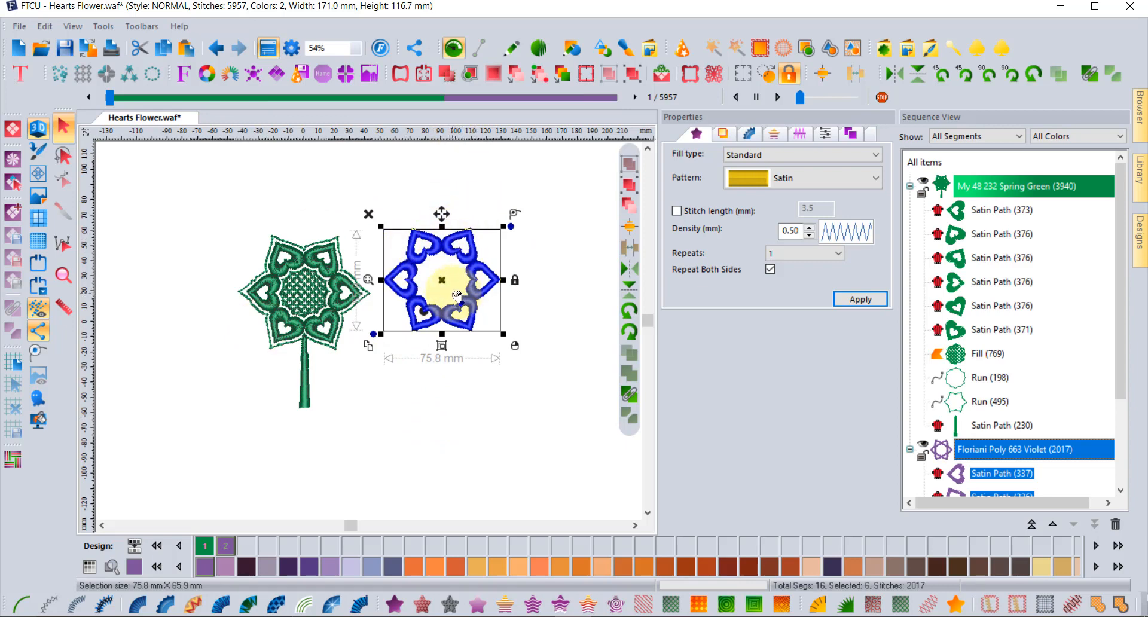
pyautogui.click(411, 187)
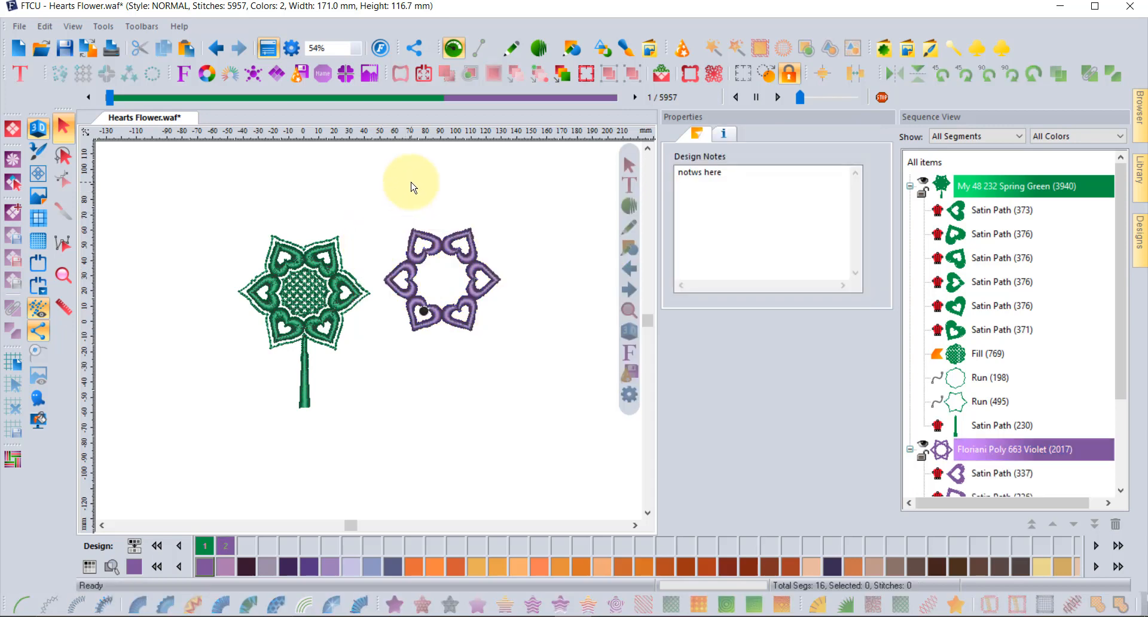
# Turn off the 3D view and stitch points, and examine the stitches and travel lines where neighbouring heart petals meet.
pyautogui.scroll(2, 435, 264)
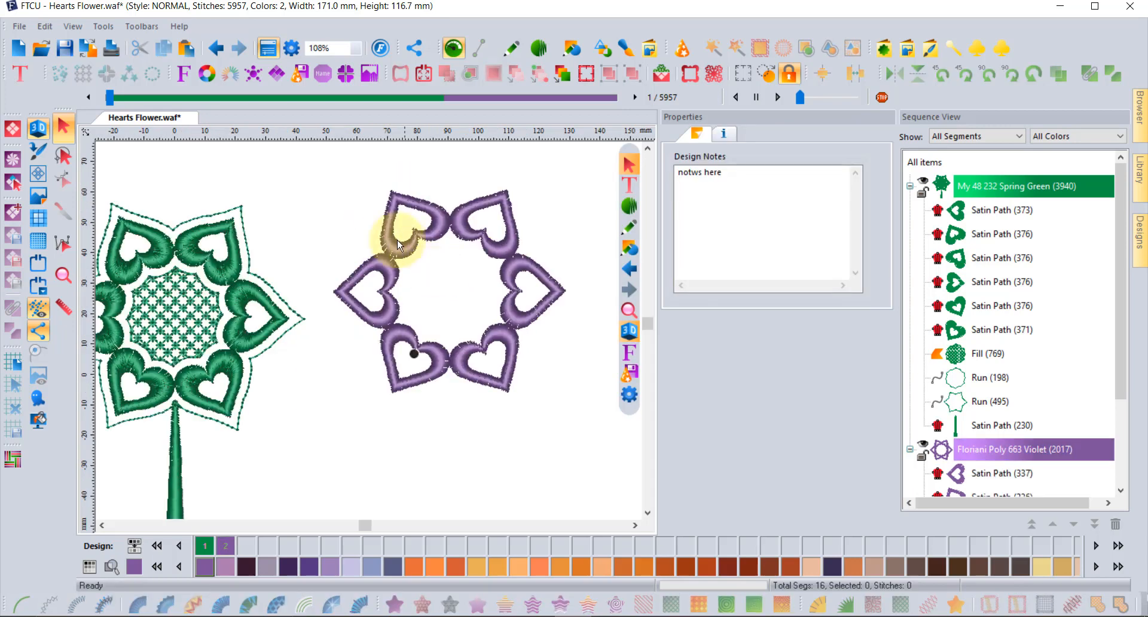
pyautogui.click(39, 129)
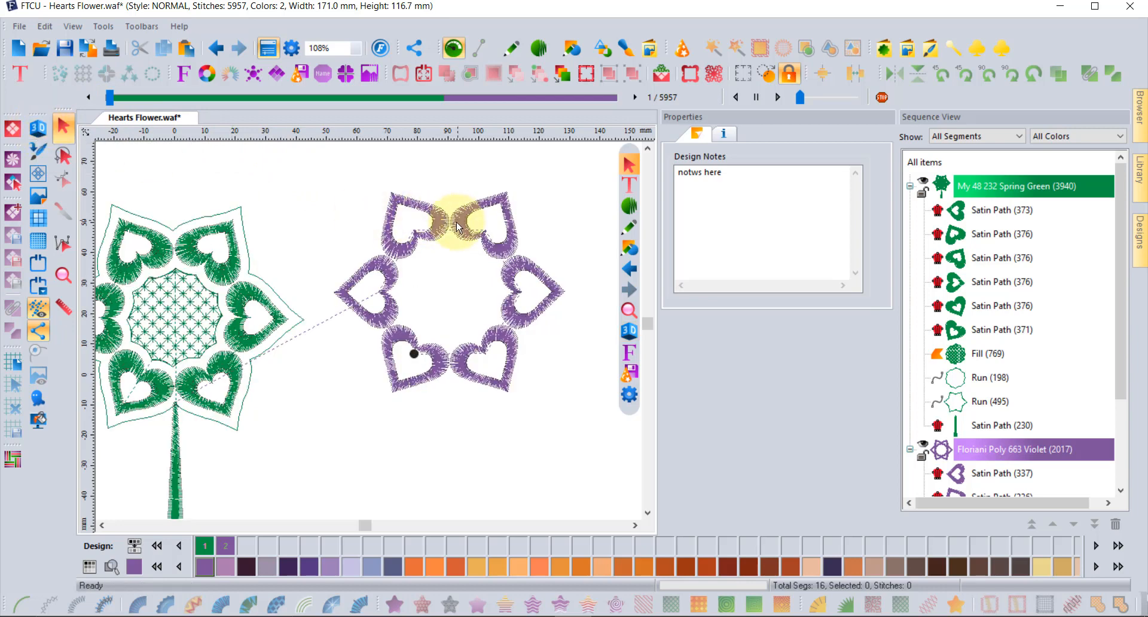
pyautogui.scroll(3, 458, 227)
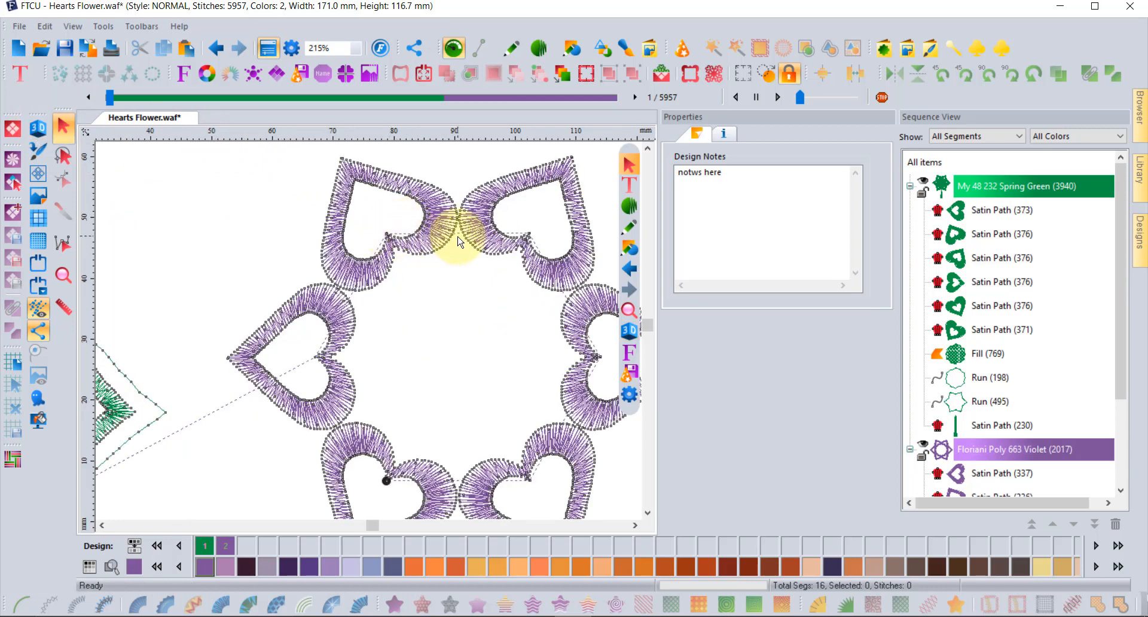
pyautogui.click(37, 330)
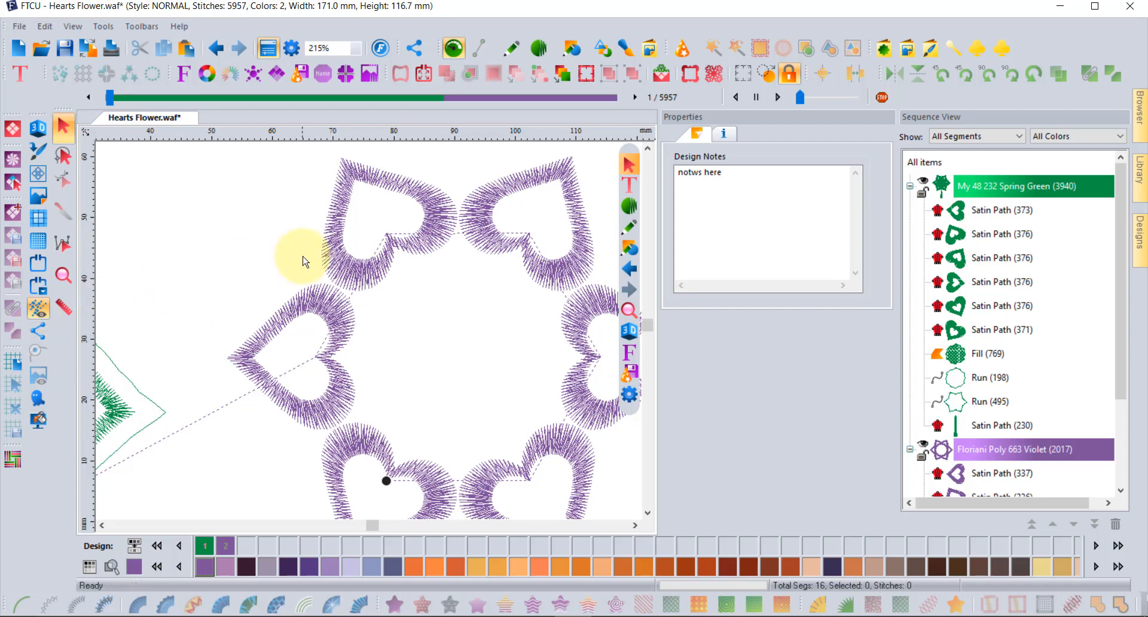
pyautogui.scroll(3, 430, 211)
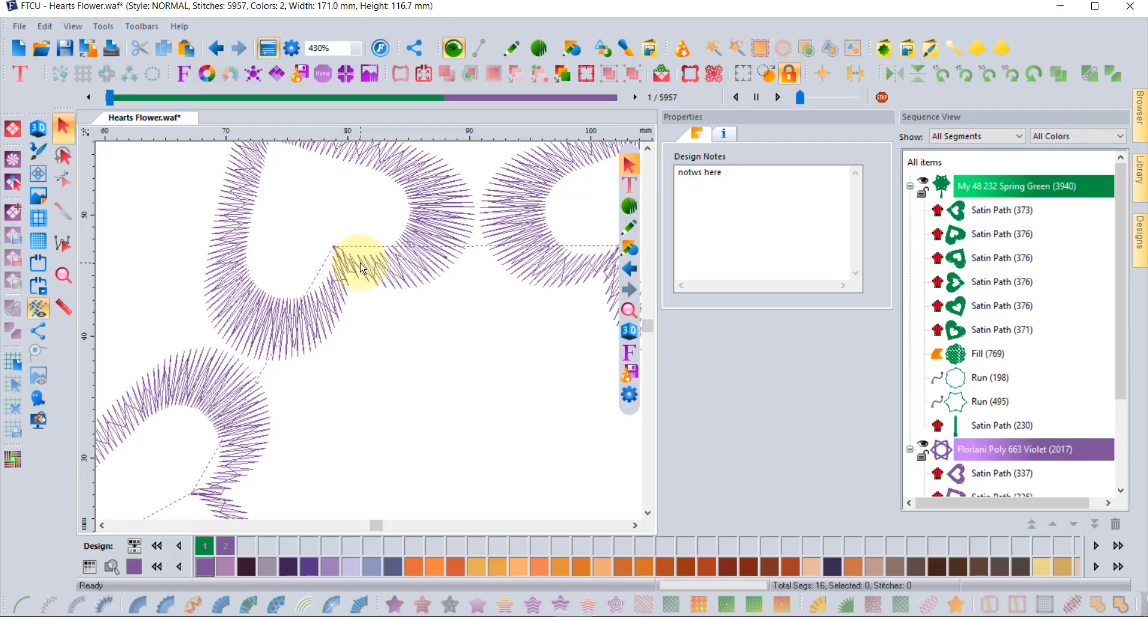
# Optimize the entry and exit points of all six violet hearts in the ring.
pyautogui.scroll(-3, 361, 269)
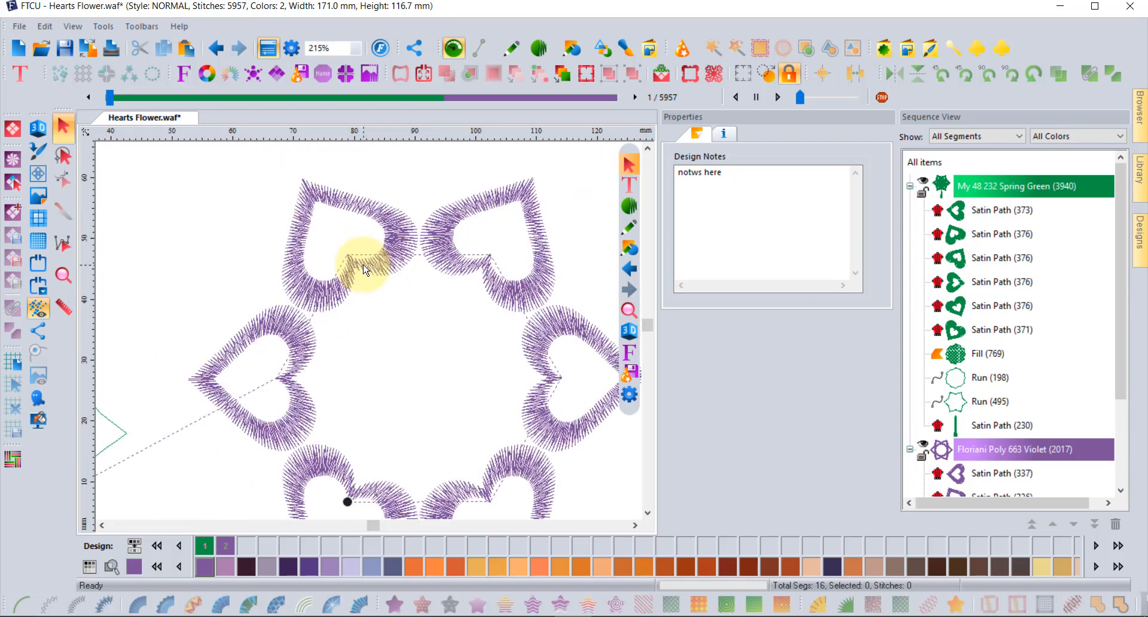
pyautogui.scroll(-3, 366, 271)
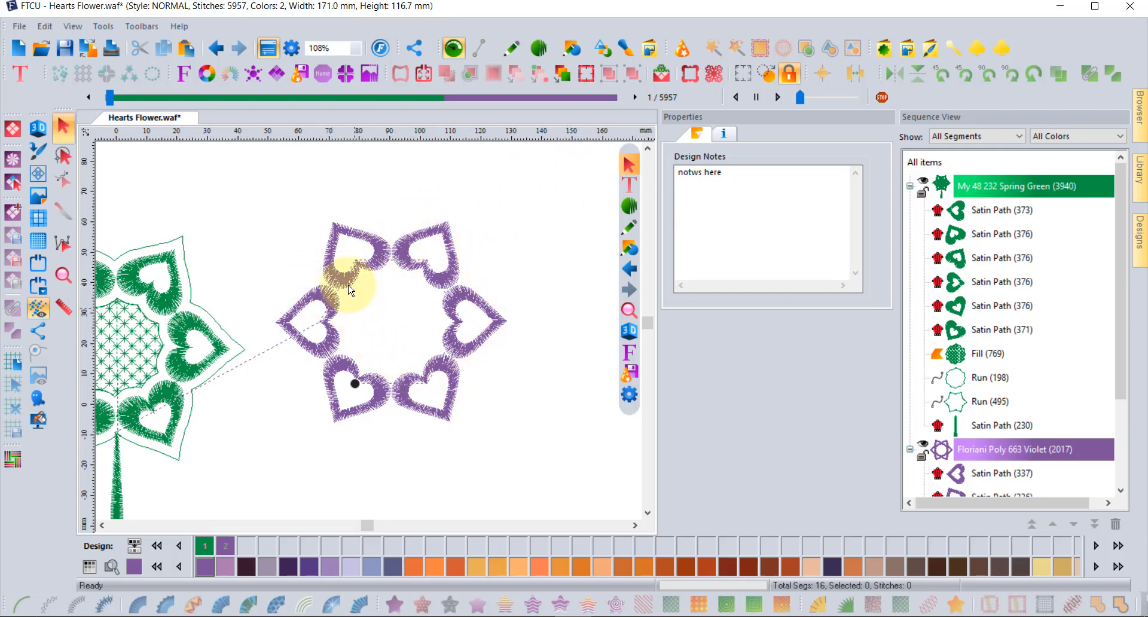
pyautogui.moveTo(568, 172); pyautogui.dragTo(245, 461)
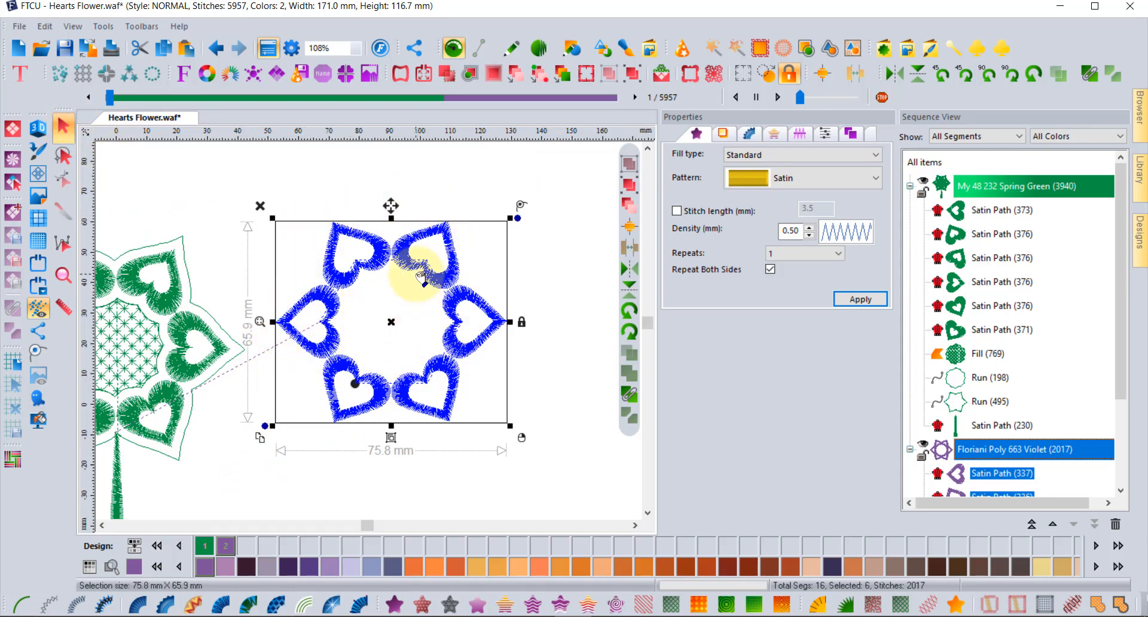
pyautogui.click(539, 76)
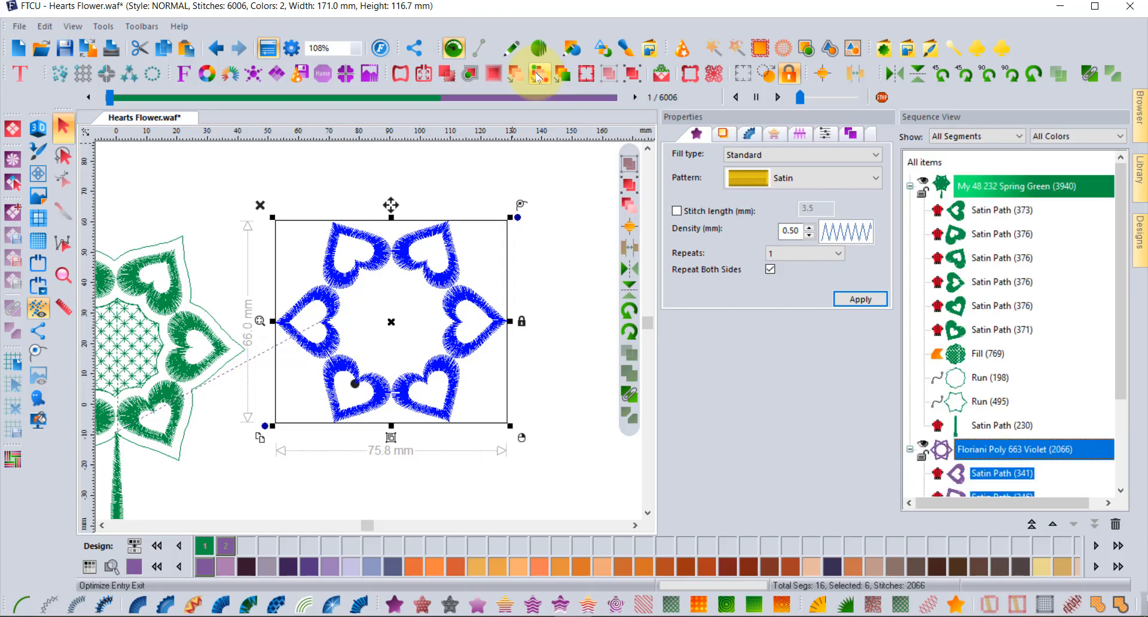
pyautogui.click(244, 225)
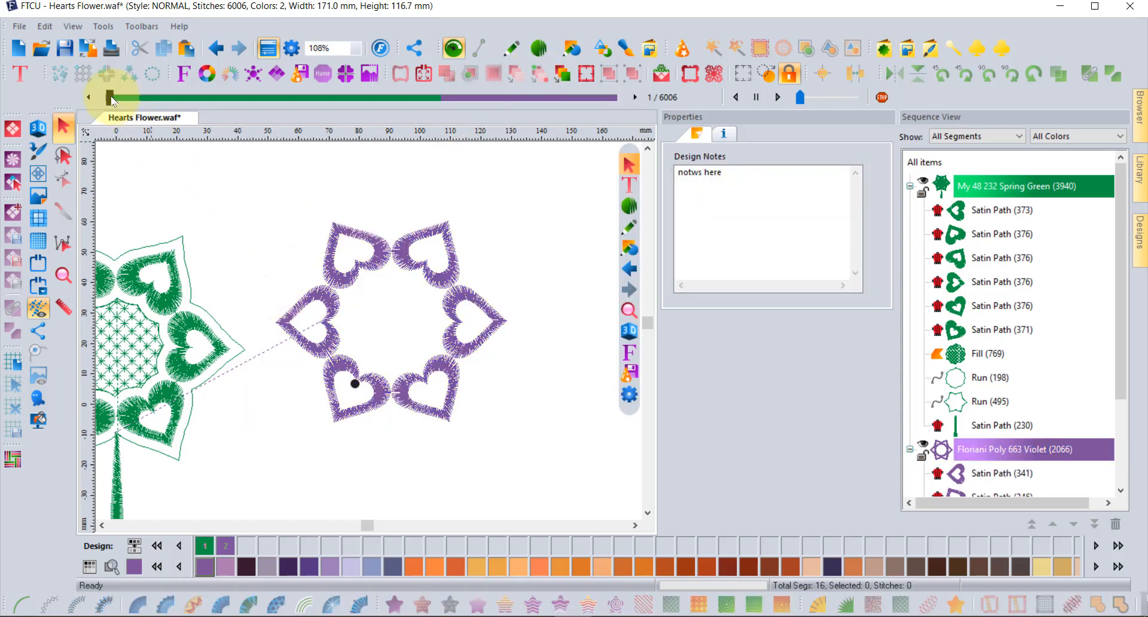
# Play through the violet hearts' stitching order and check how the thread travels from one heart to the next.
pyautogui.moveTo(111, 99)
pyautogui.mouseDown()
pyautogui.moveTo(347, 107)
pyautogui.moveTo(450, 129)
pyautogui.mouseUp()
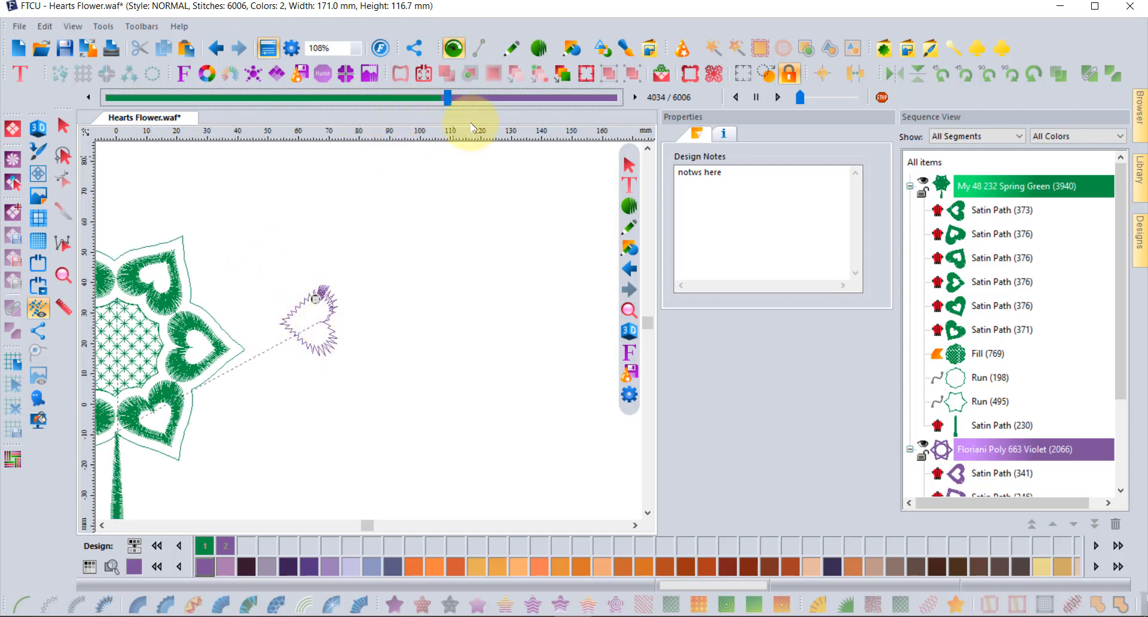
pyautogui.click(448, 99)
pyautogui.moveTo(448, 101); pyautogui.dragTo(467, 101)
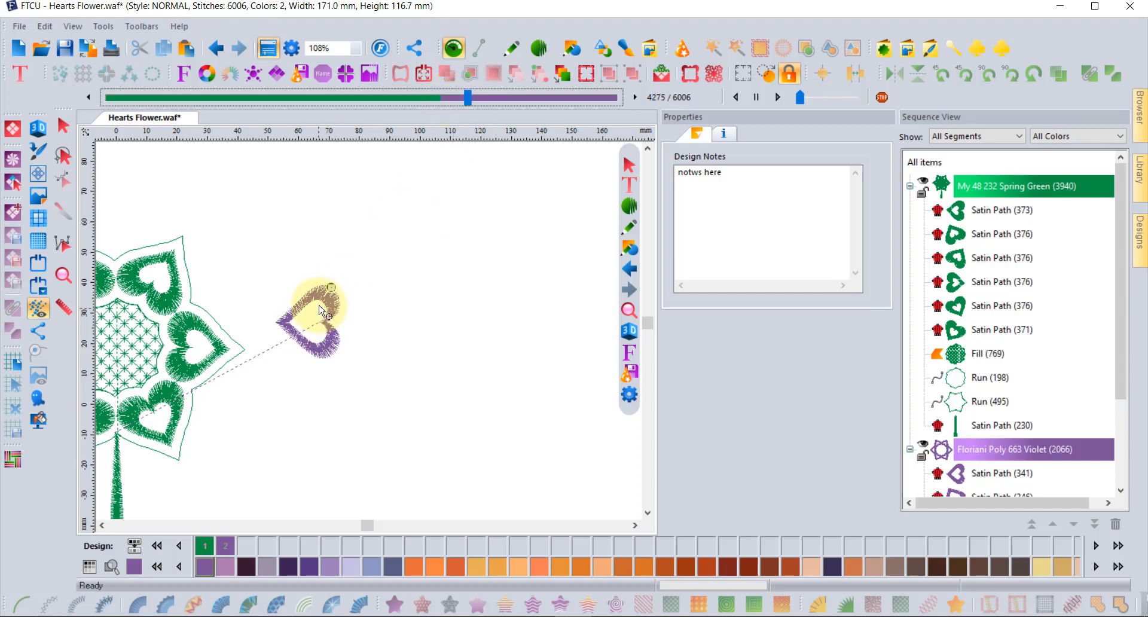
pyautogui.click(469, 97)
pyautogui.moveTo(470, 100)
pyautogui.mouseDown()
pyautogui.moveTo(506, 121)
pyautogui.moveTo(584, 133)
pyautogui.mouseUp()
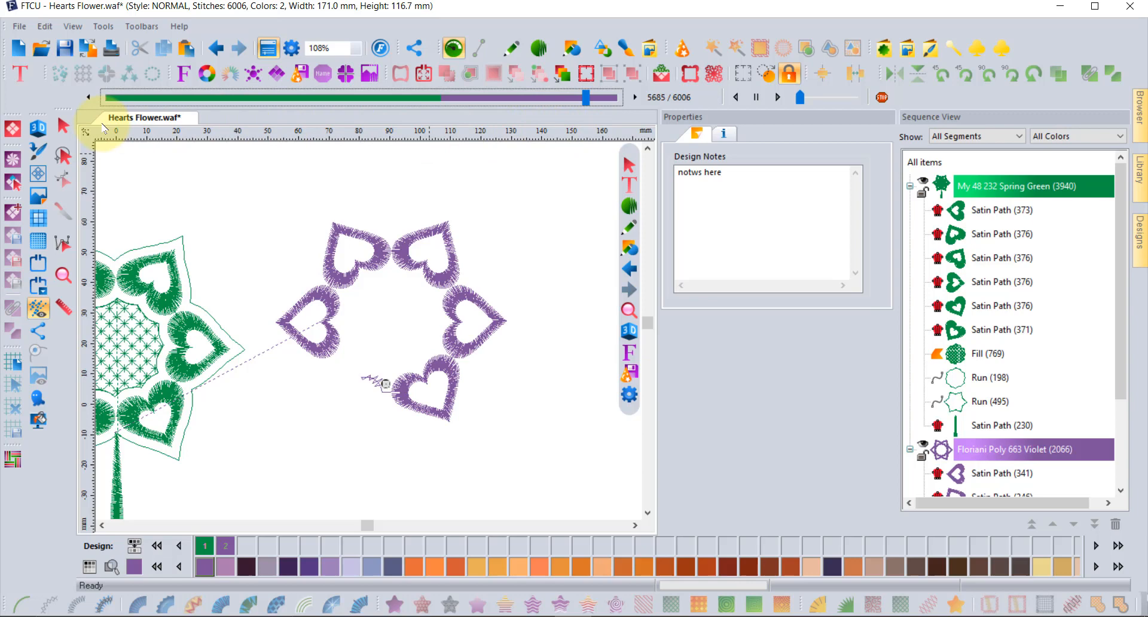
pyautogui.click(63, 126)
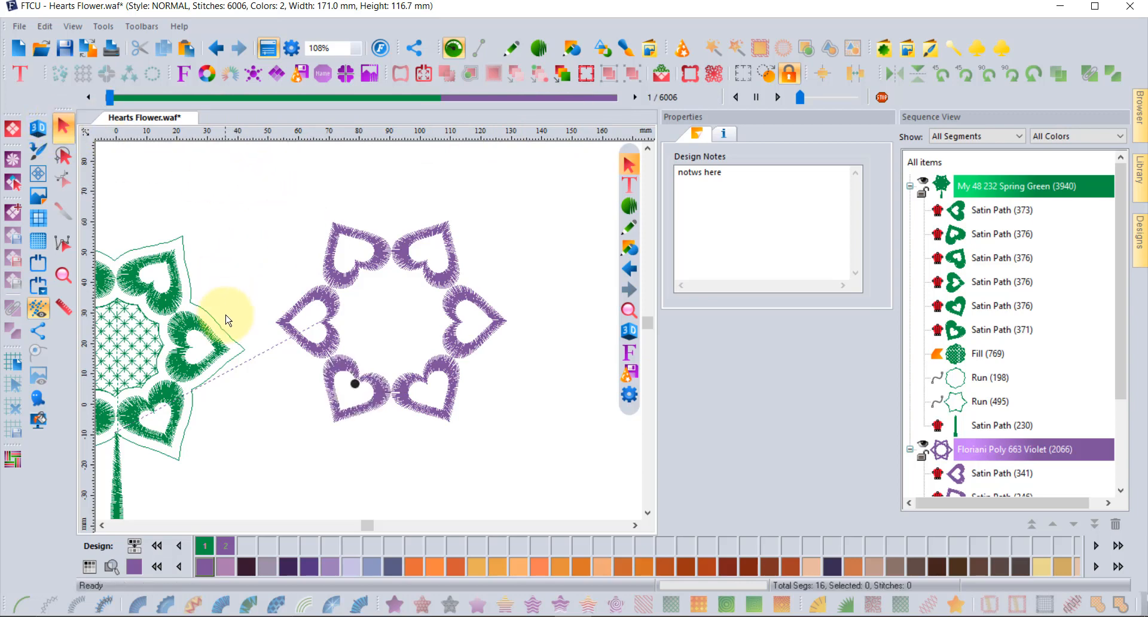
# Create contours of the six violet hearts, both outside and inside, with 1 ripple and mitered corners.
pyautogui.scroll(-2, 229, 321)
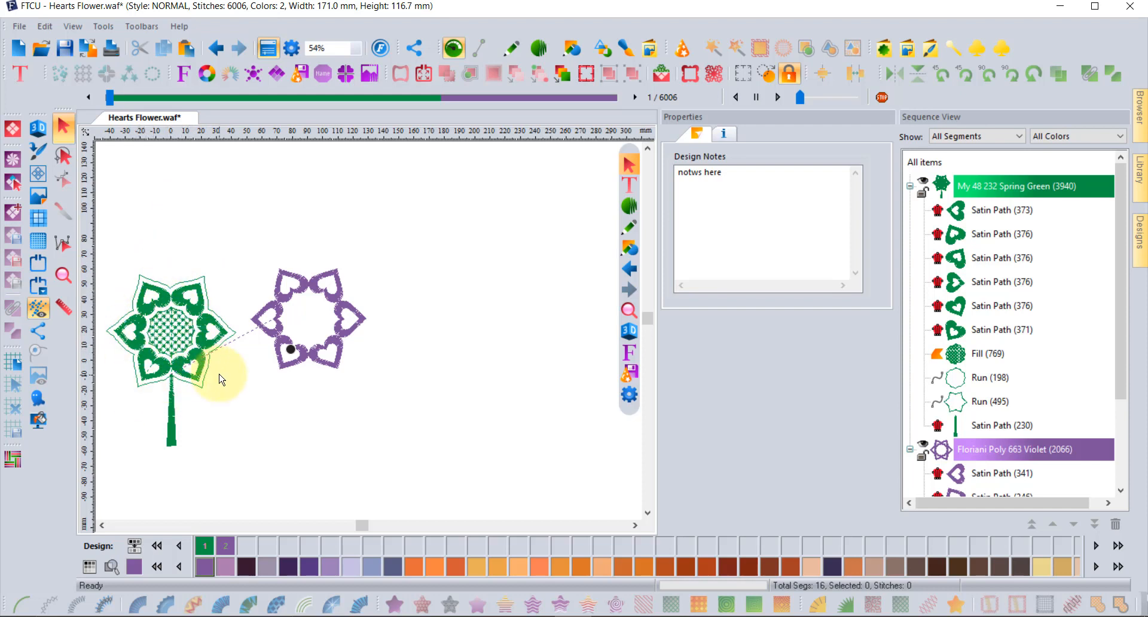
pyautogui.moveTo(236, 246); pyautogui.dragTo(385, 399)
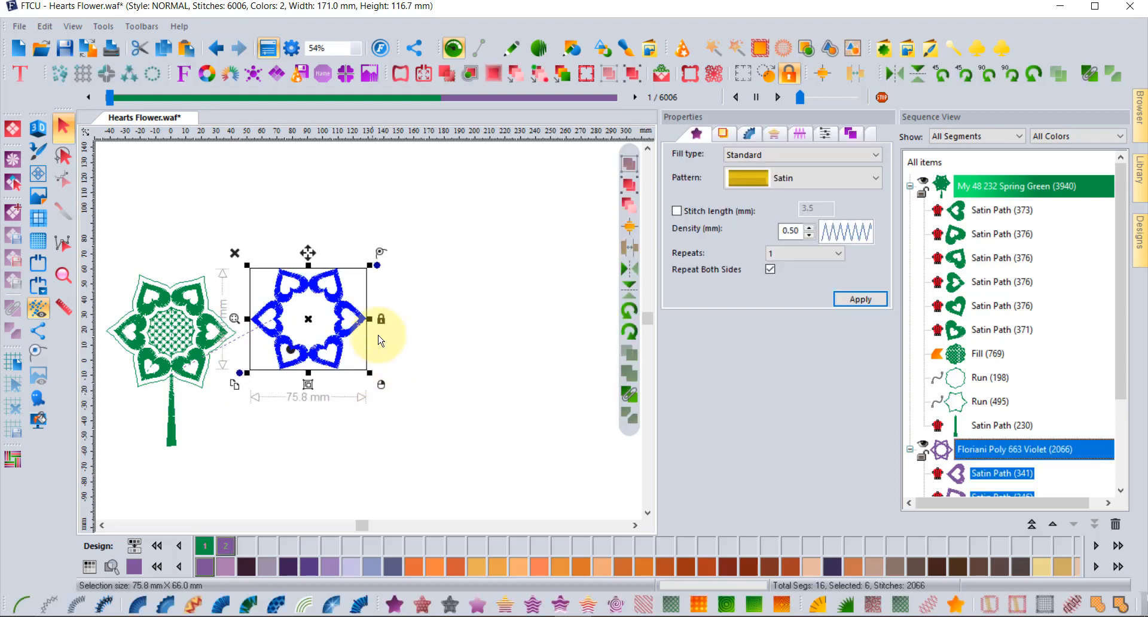
pyautogui.click(493, 75)
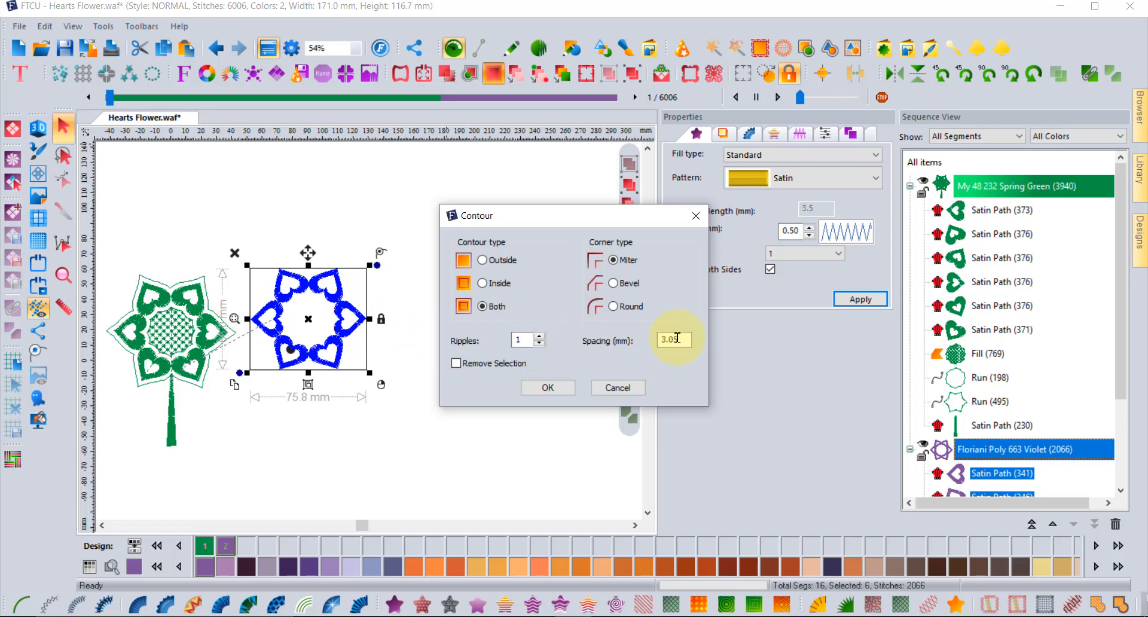
pyautogui.click(554, 390)
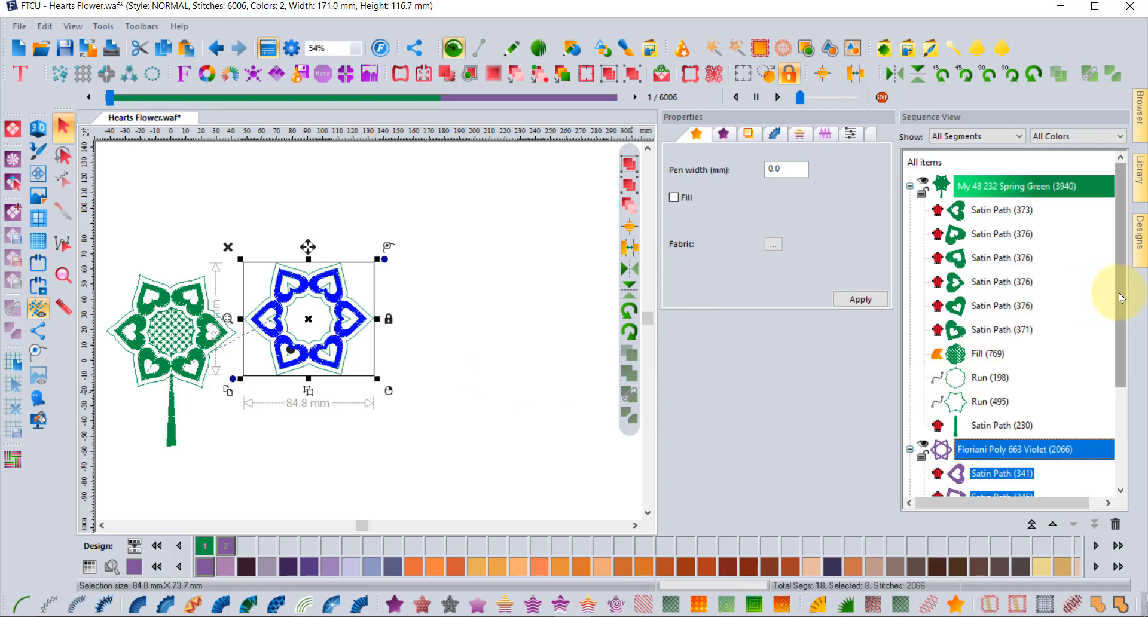
# Expand the new Spring Green contour group in the sequence and break apart its first artwork into separate paths.
pyautogui.moveTo(1123, 287); pyautogui.dragTo(1129, 412)
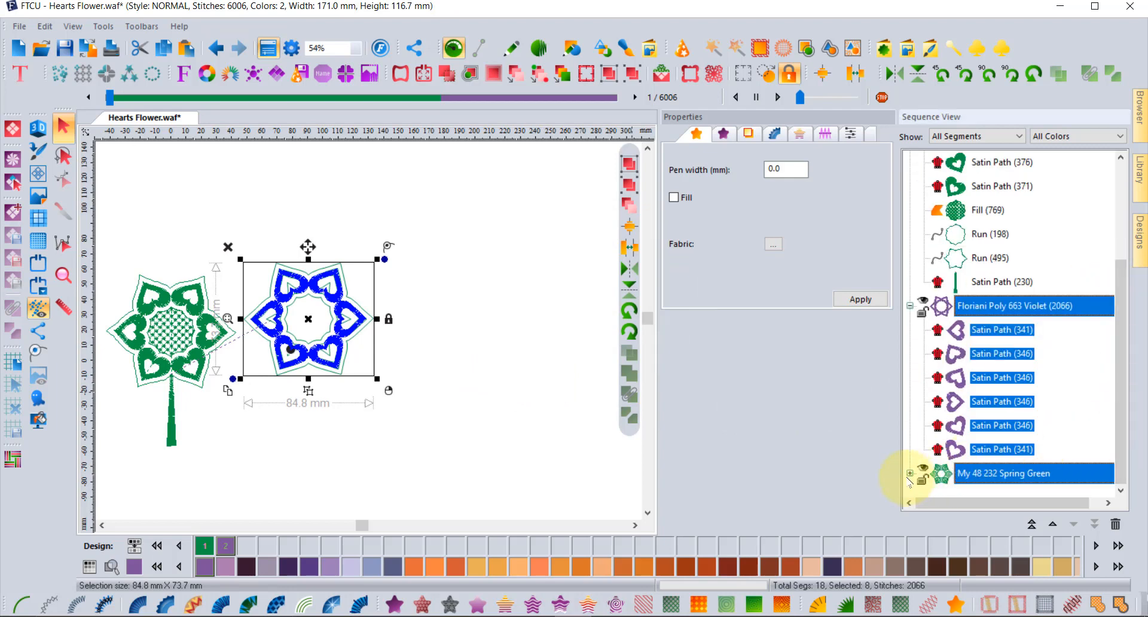
pyautogui.click(993, 476)
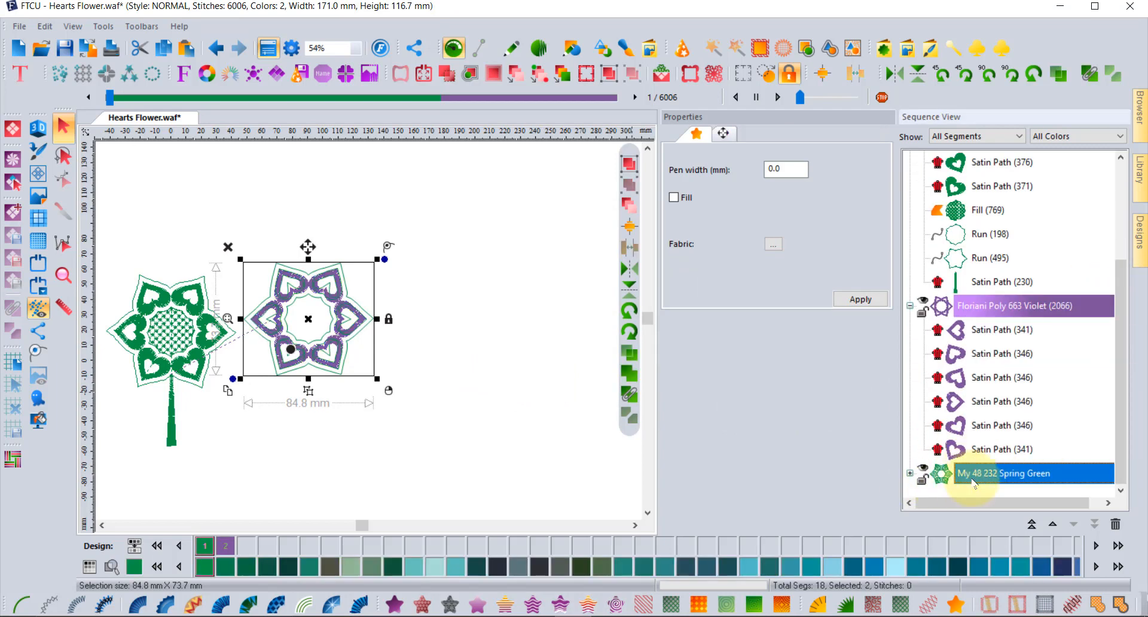
pyautogui.click(911, 475)
pyautogui.moveTo(1122, 277); pyautogui.dragTo(1113, 428)
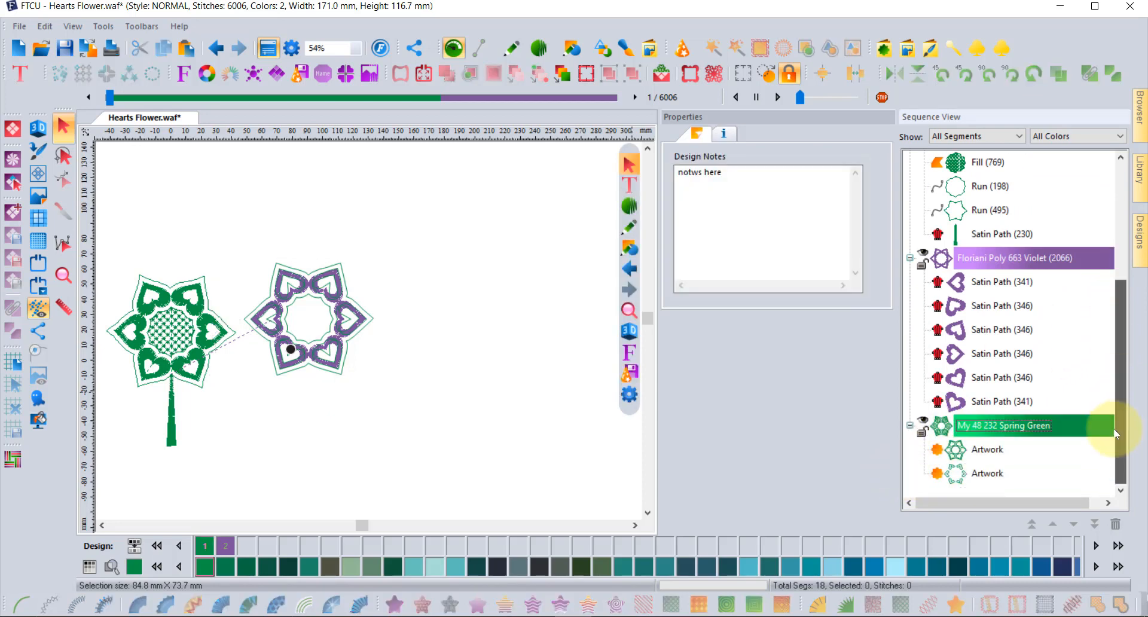
pyautogui.scroll(2, 266, 326)
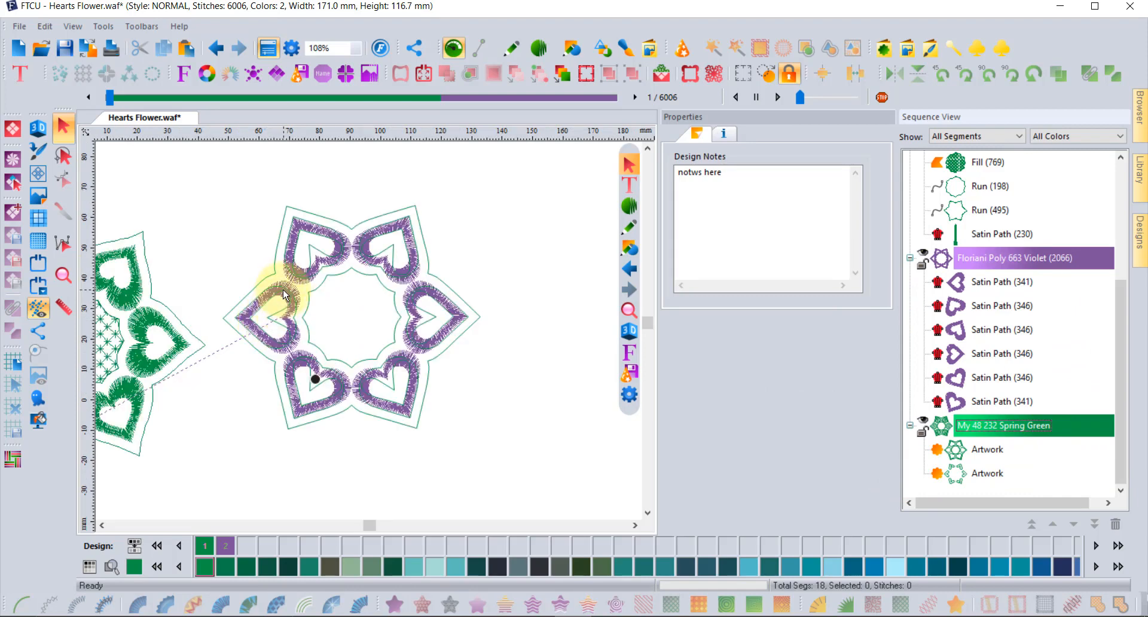
pyautogui.scroll(2, 295, 270)
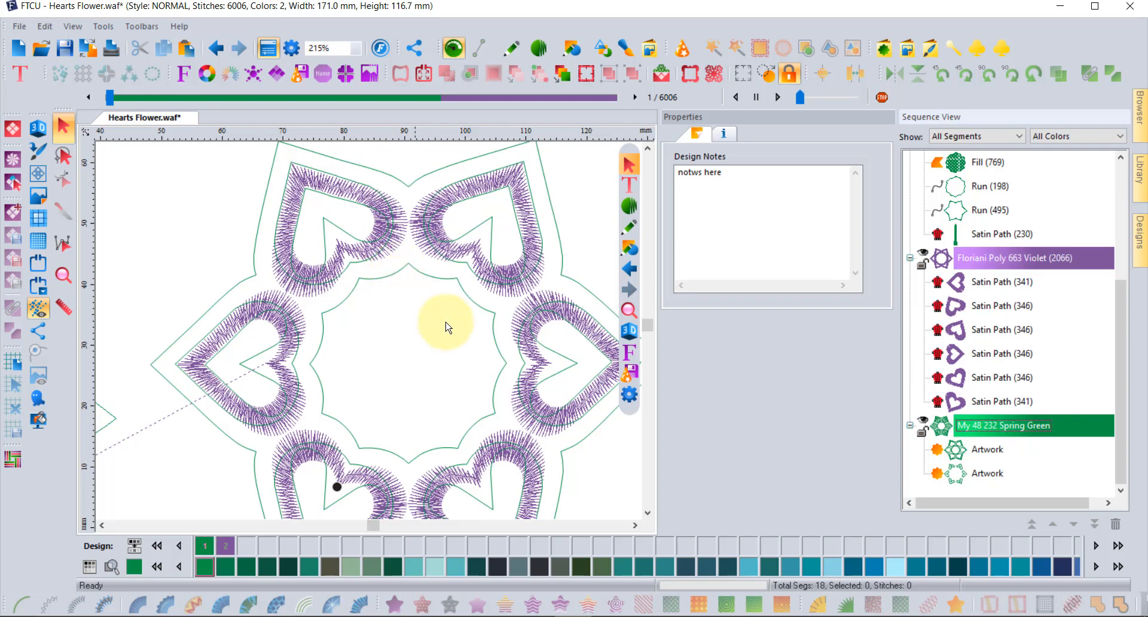
pyautogui.click(988, 453)
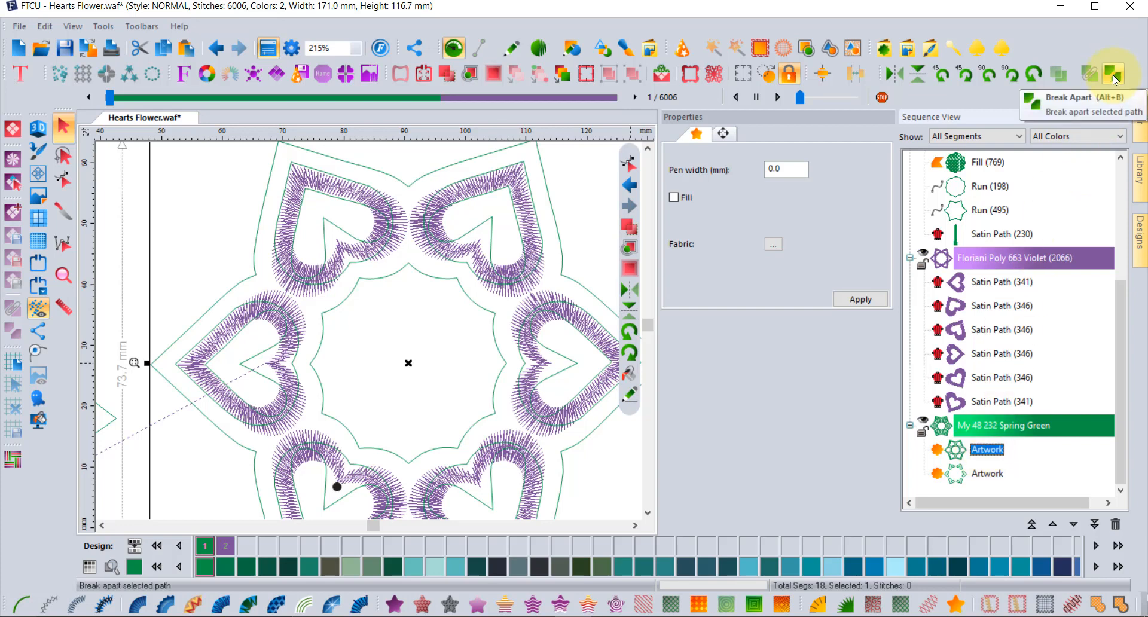
pyautogui.click(1111, 77)
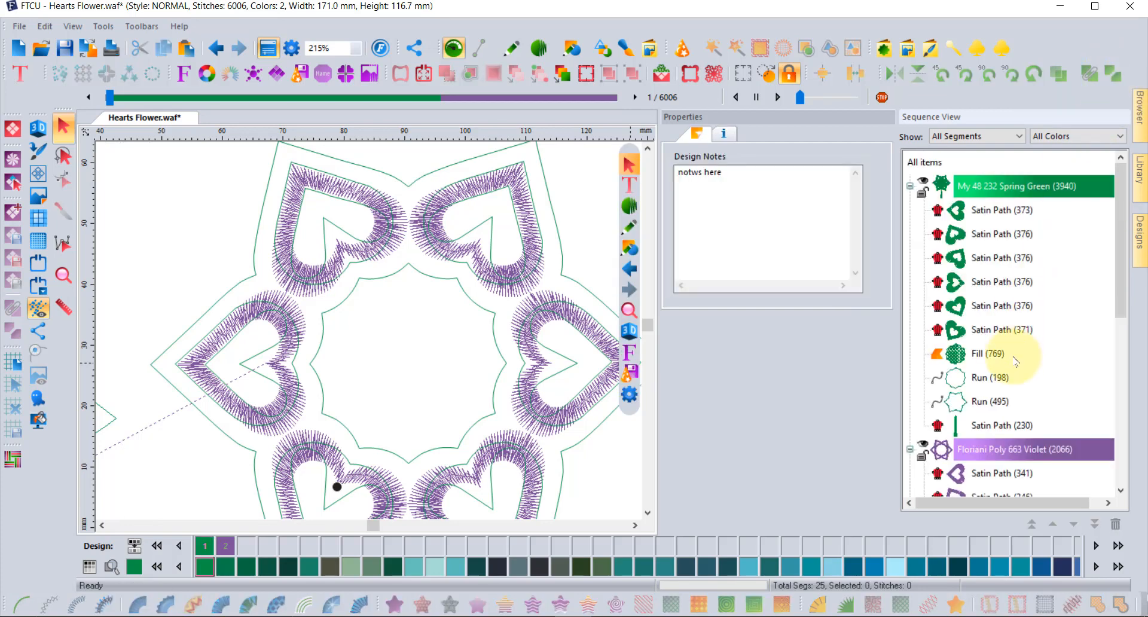
# Delete the six separate heart contours and the compound heart artwork, keeping only the scalloped centre and the outer star outline.
pyautogui.scroll(-2, 1015, 359)
pyautogui.scroll(-3, 1015, 359)
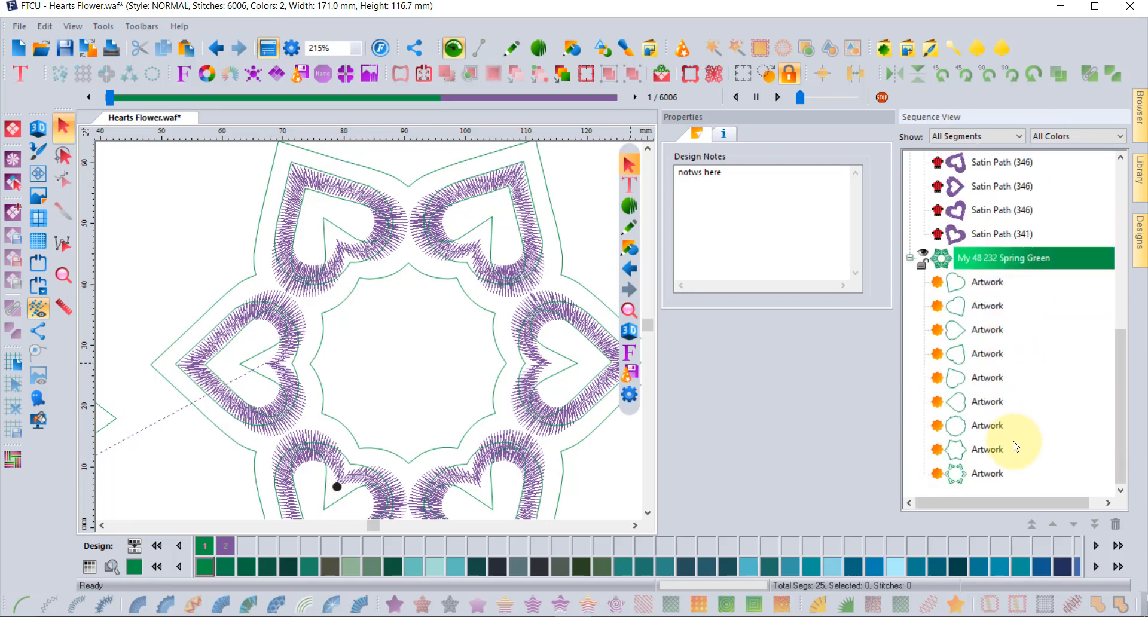
pyautogui.click(972, 286)
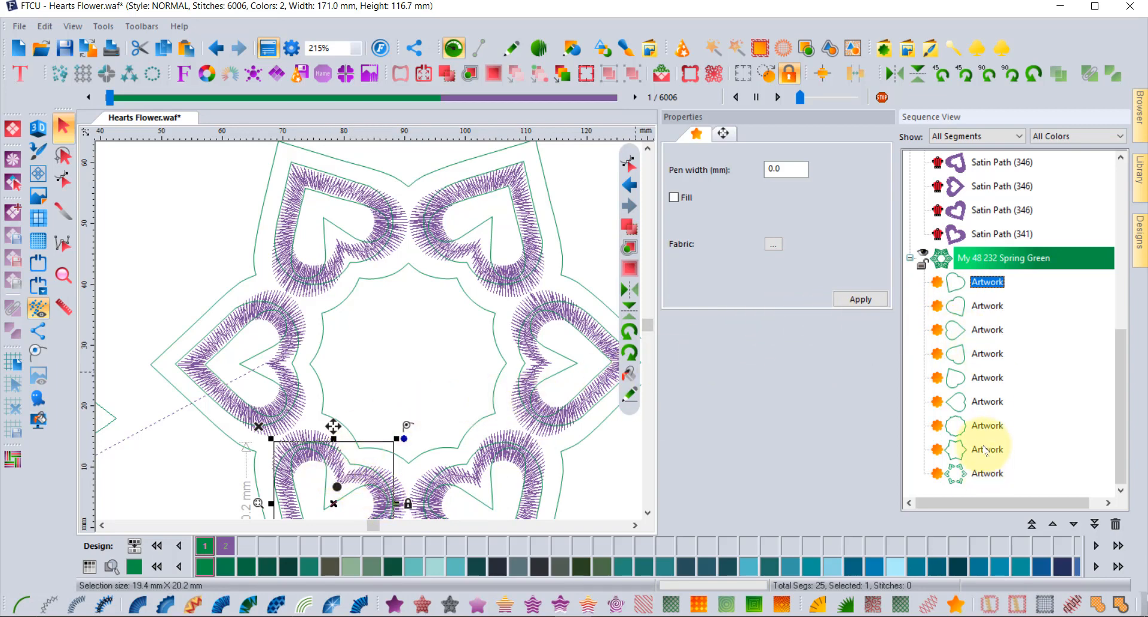
pyautogui.keyDown('shift'); pyautogui.click(979, 402); pyautogui.keyUp('shift')
pyautogui.press('Delete')
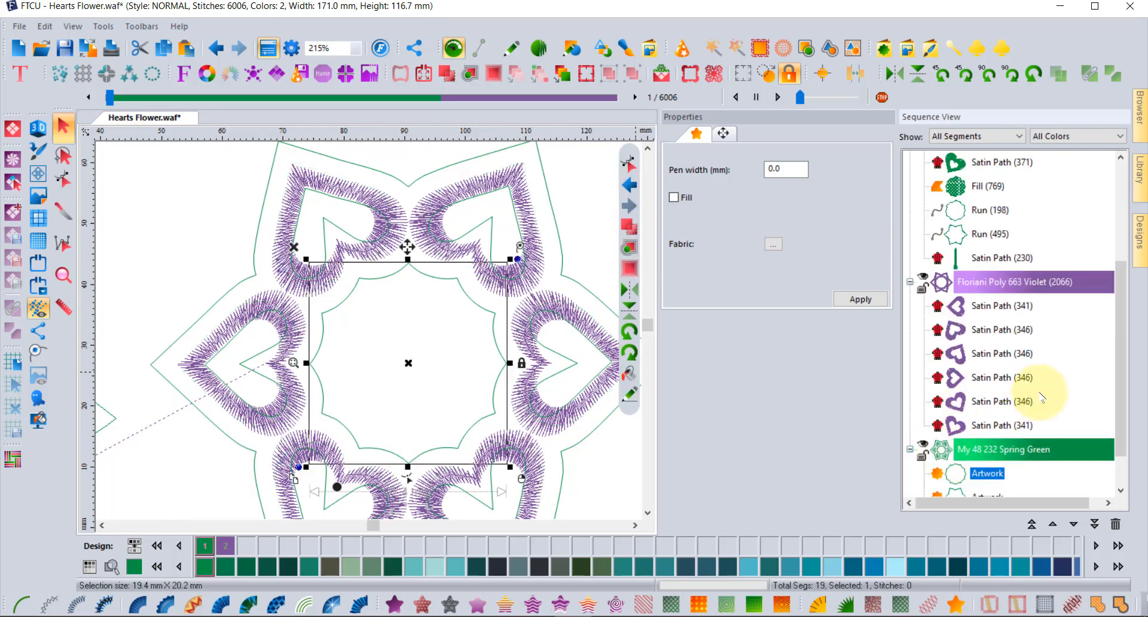
pyautogui.scroll(-1, 1065, 376)
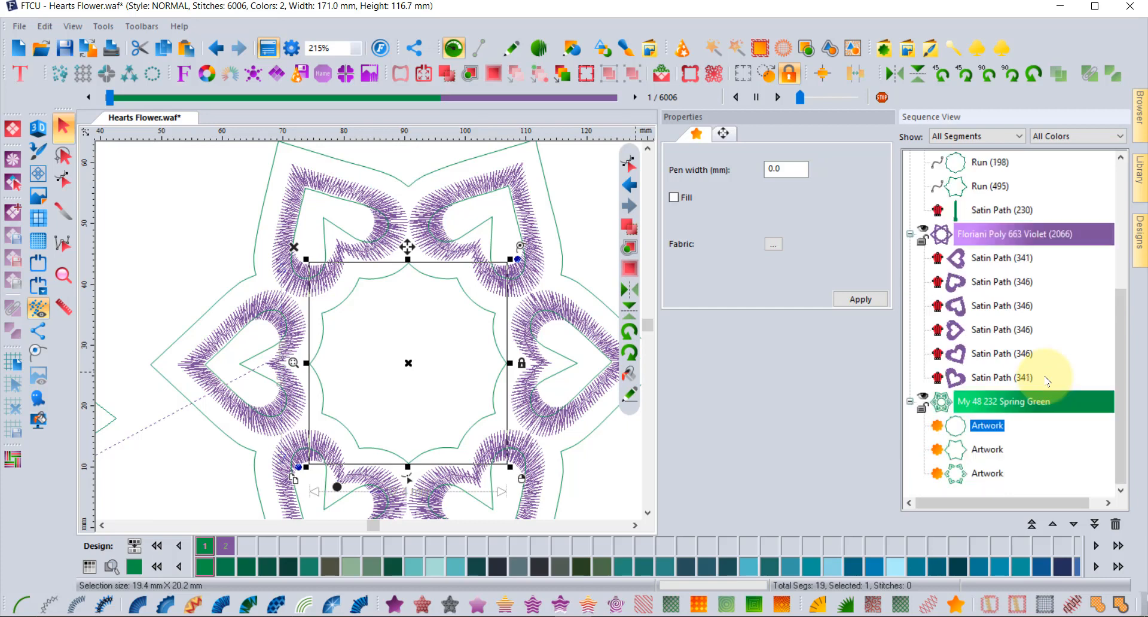
pyautogui.click(988, 473)
pyautogui.press('Delete')
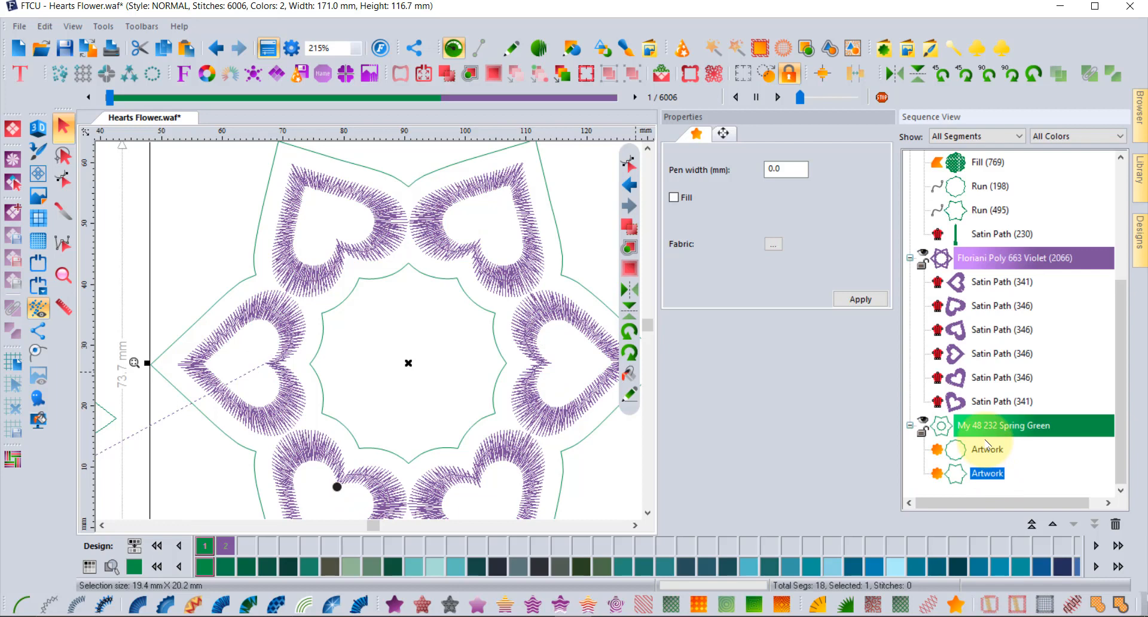
# Convert the outer star-shaped outline to a run stitch with the Back Stitch preset.
pyautogui.click(989, 453)
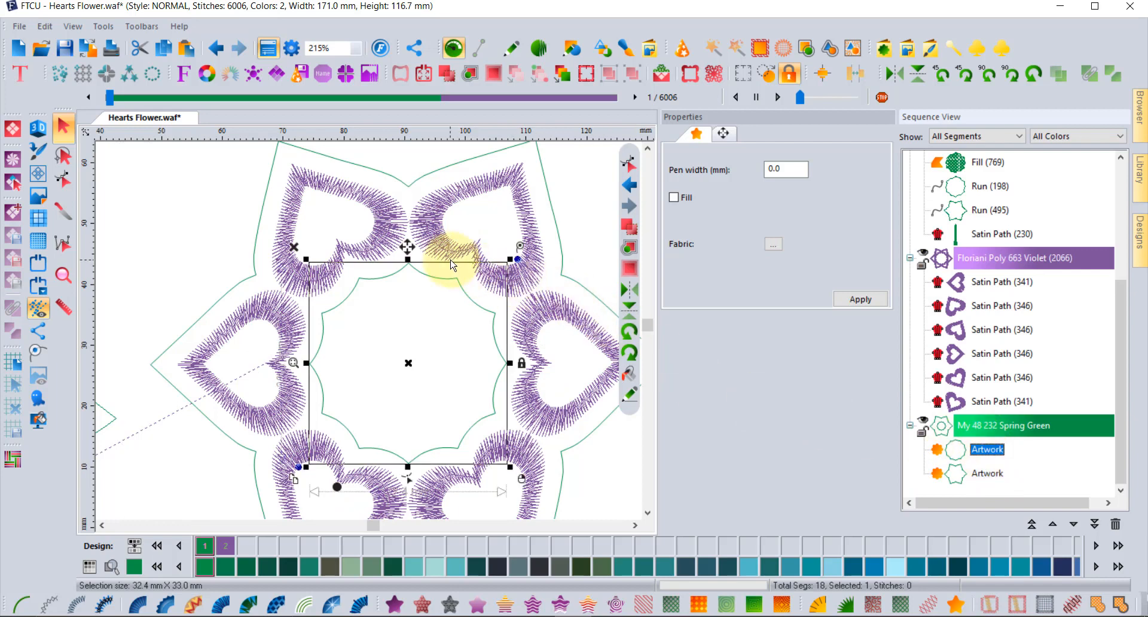
pyautogui.click(491, 156)
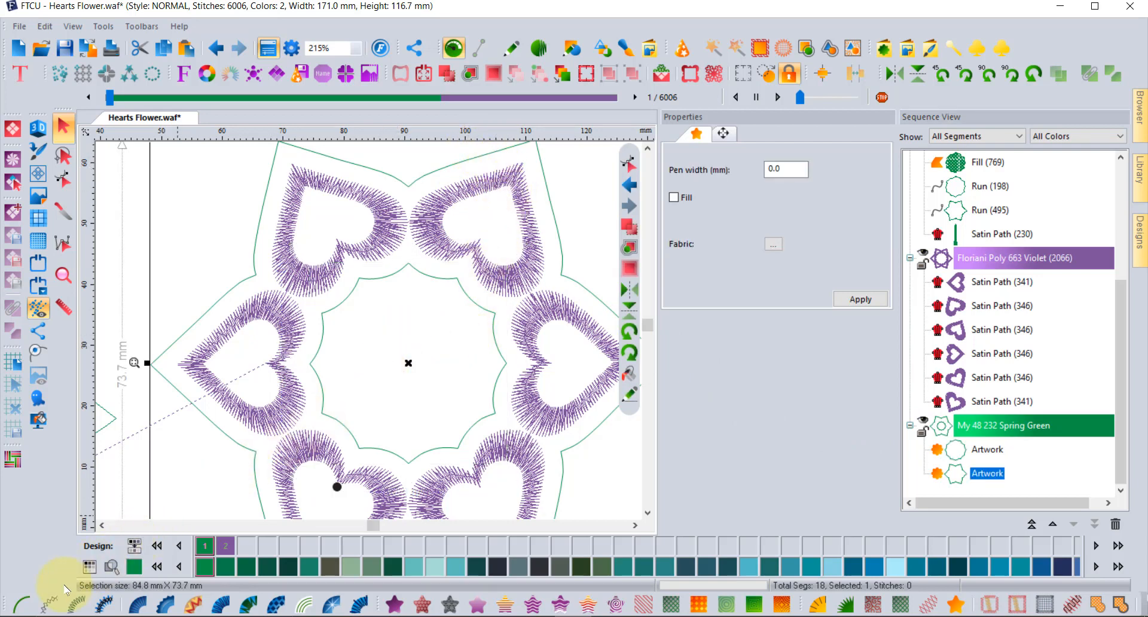
pyautogui.rightClick(21, 605)
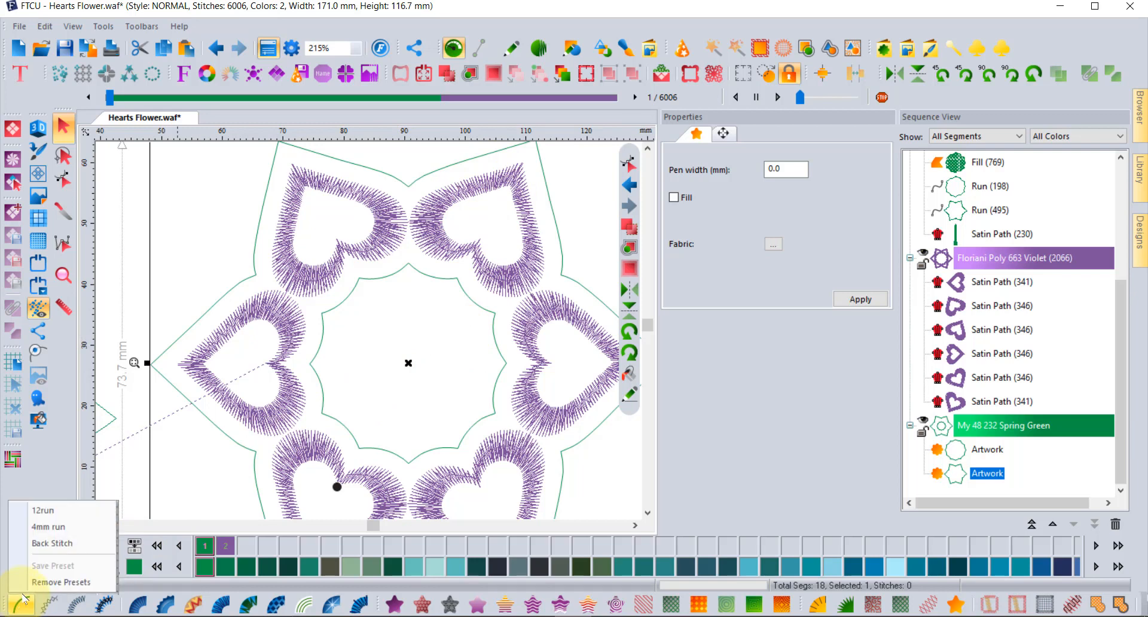
pyautogui.click(67, 546)
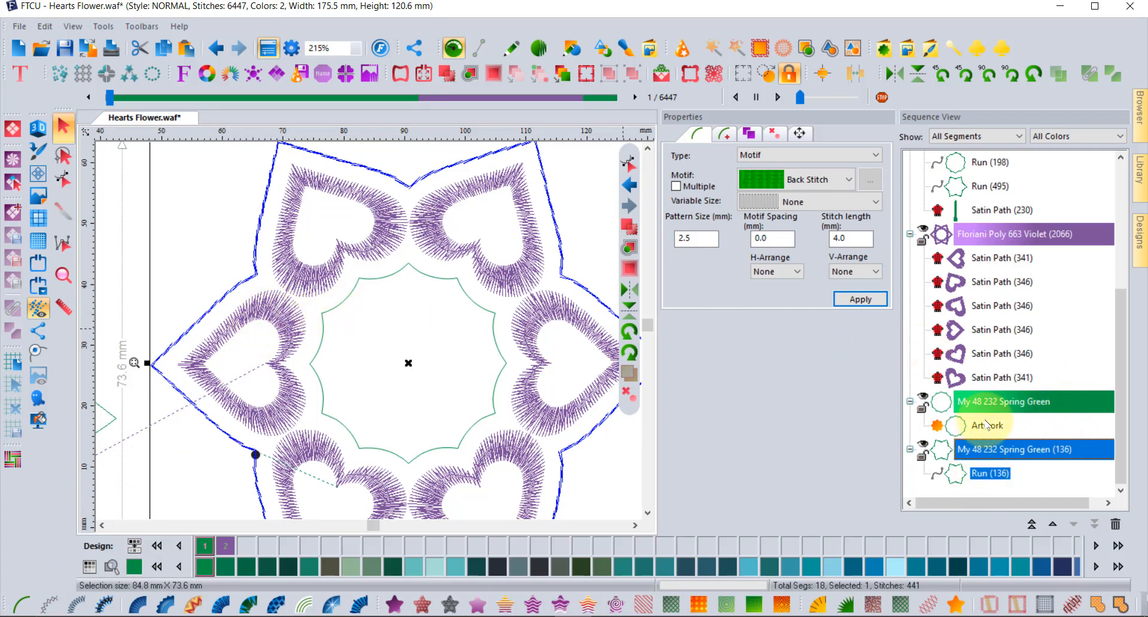
# Check the crosshatch centre of the green flower for reference, and duplicate the new flower's scalloped centre artwork in place.
pyautogui.click(987, 425)
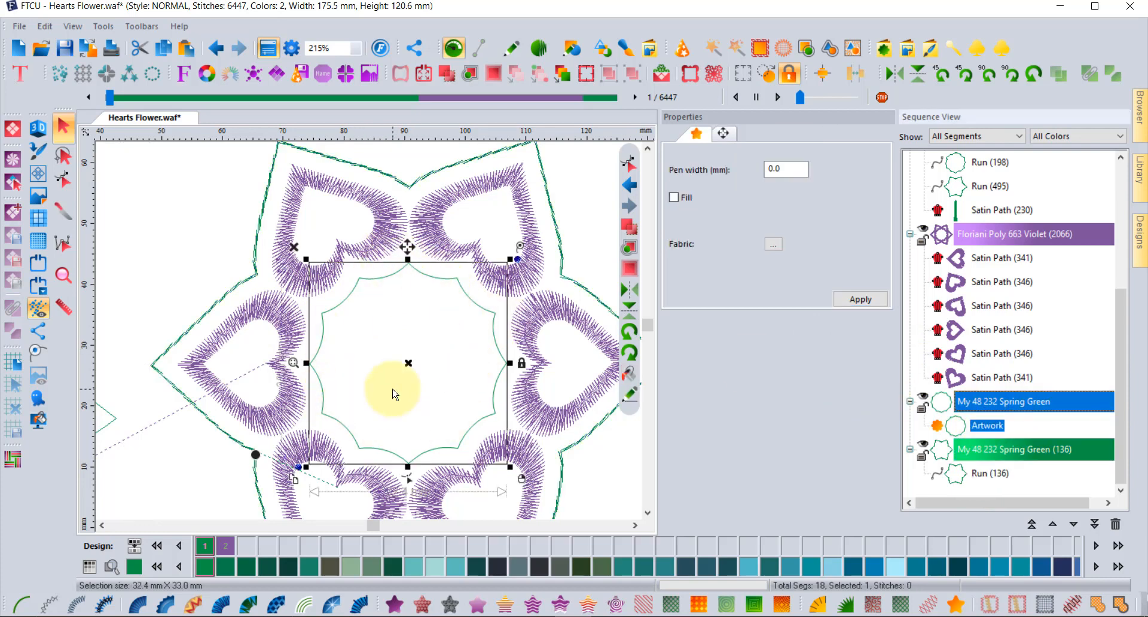
pyautogui.scroll(-1, 366, 372)
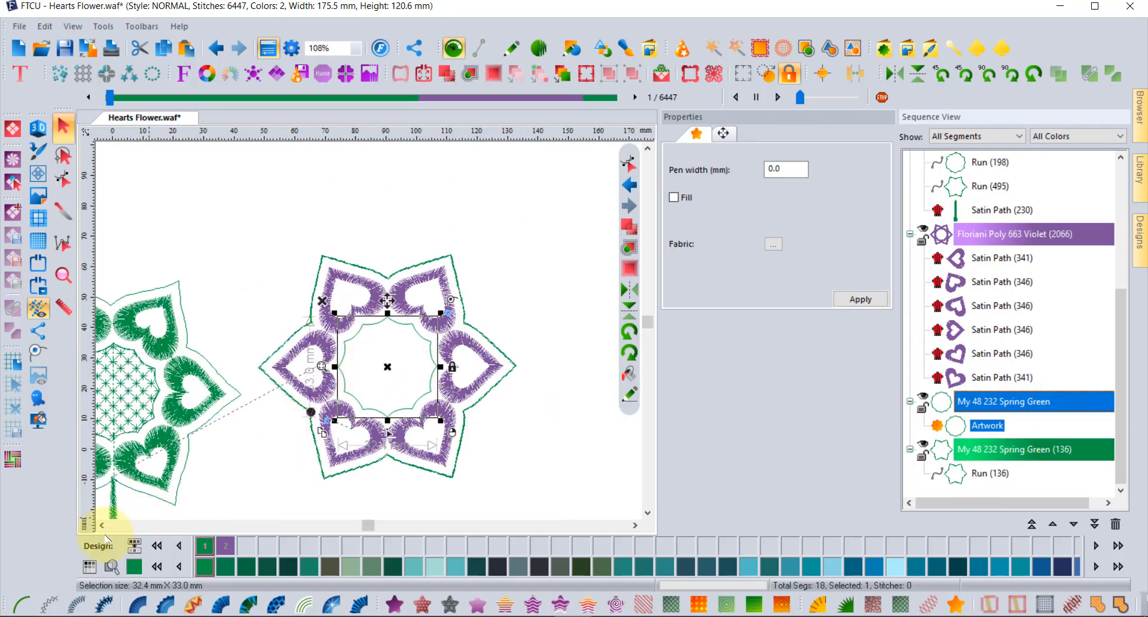
pyautogui.click(102, 526)
pyautogui.scroll(2, 251, 389)
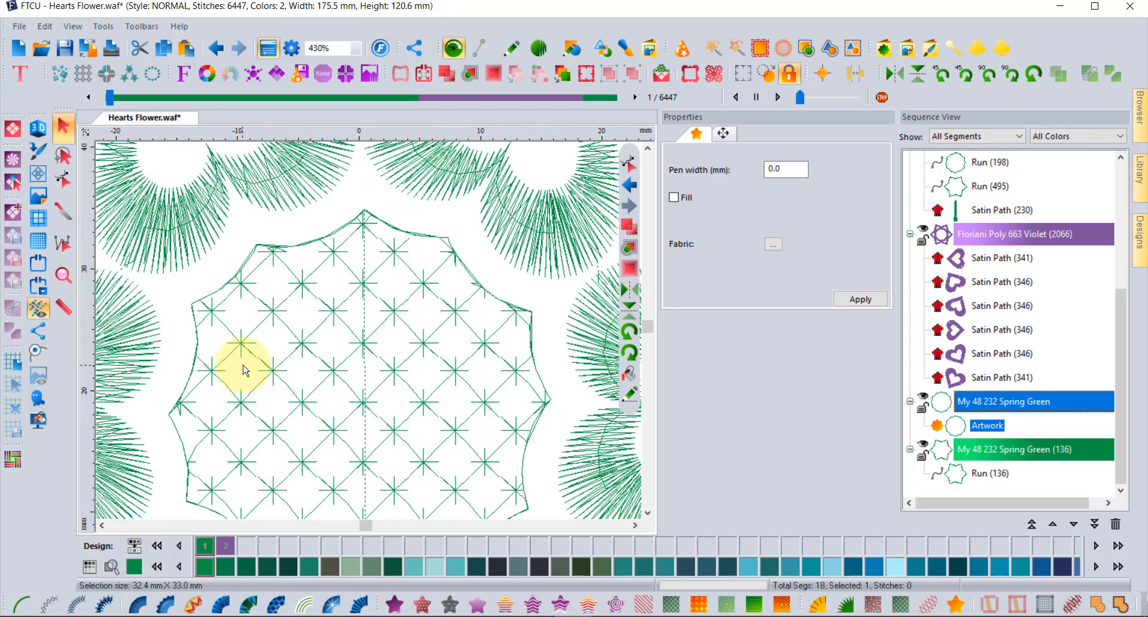
pyautogui.scroll(-2, 242, 370)
pyautogui.scroll(1, 571, 362)
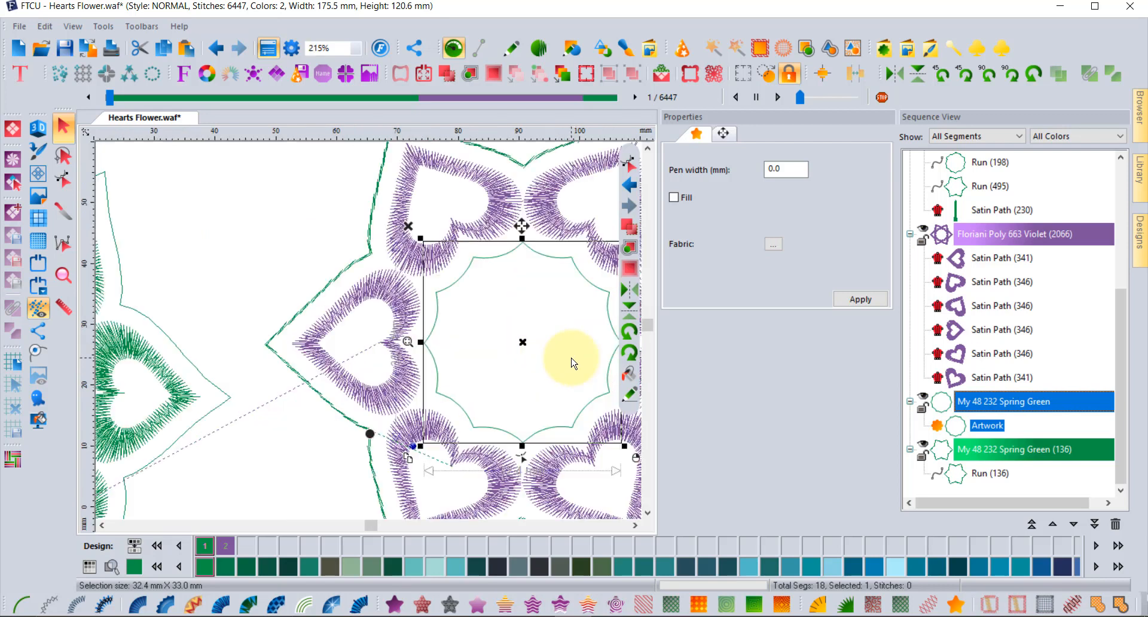
pyautogui.scroll(-1, 571, 362)
pyautogui.scroll(1, 594, 355)
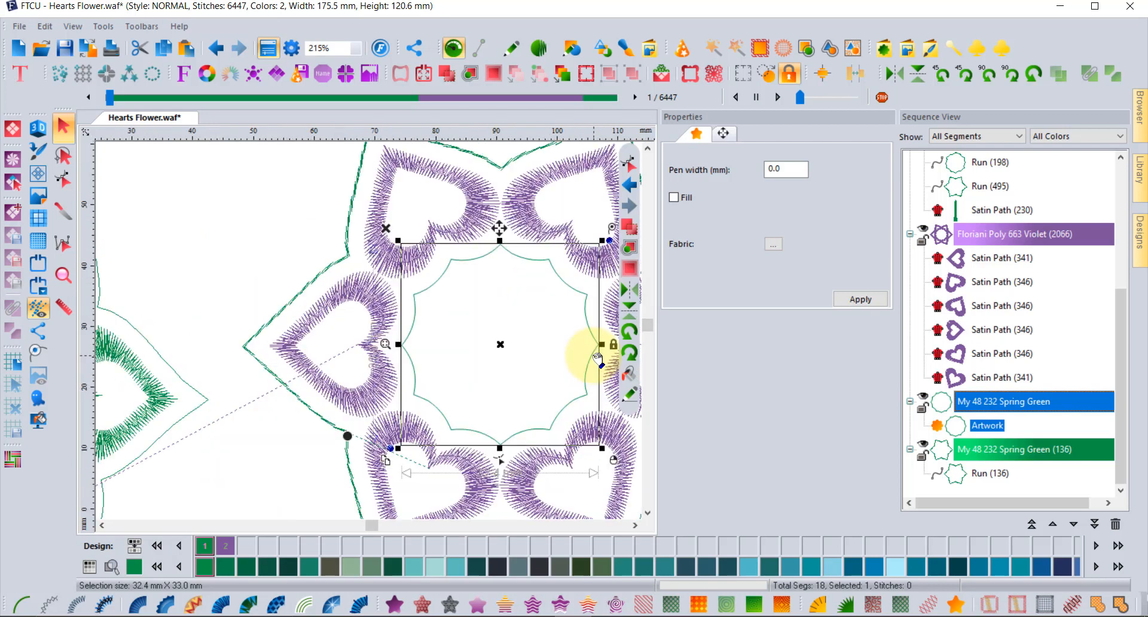
pyautogui.click(187, 48)
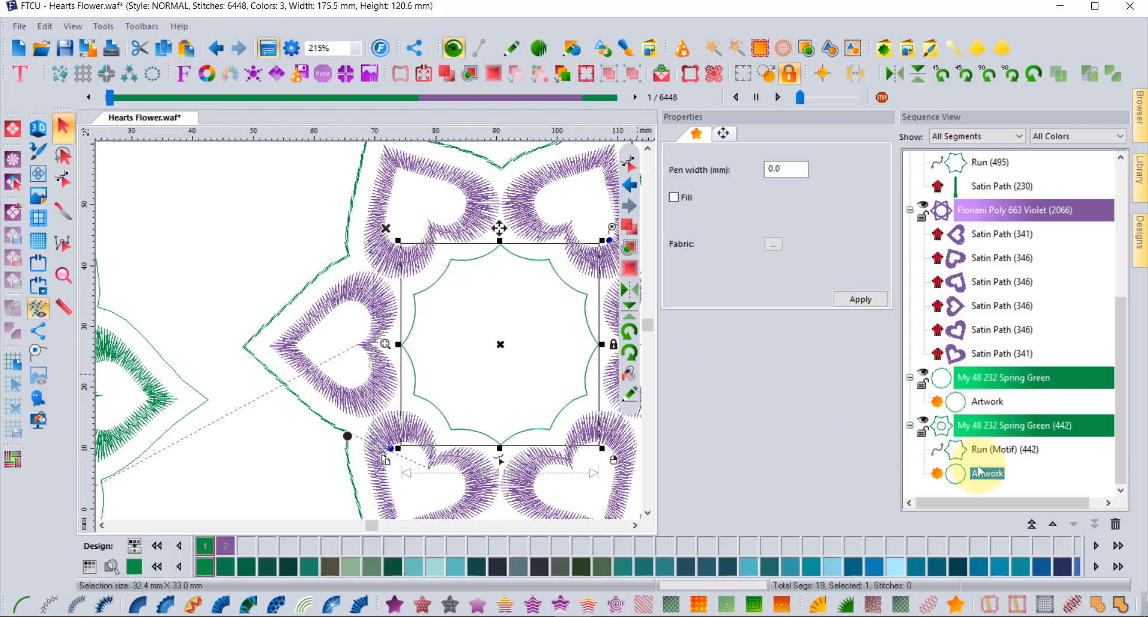
# Convert the duplicated scalloped centre artwork to a Motif Fill and apply pattern 215.
pyautogui.click(995, 403)
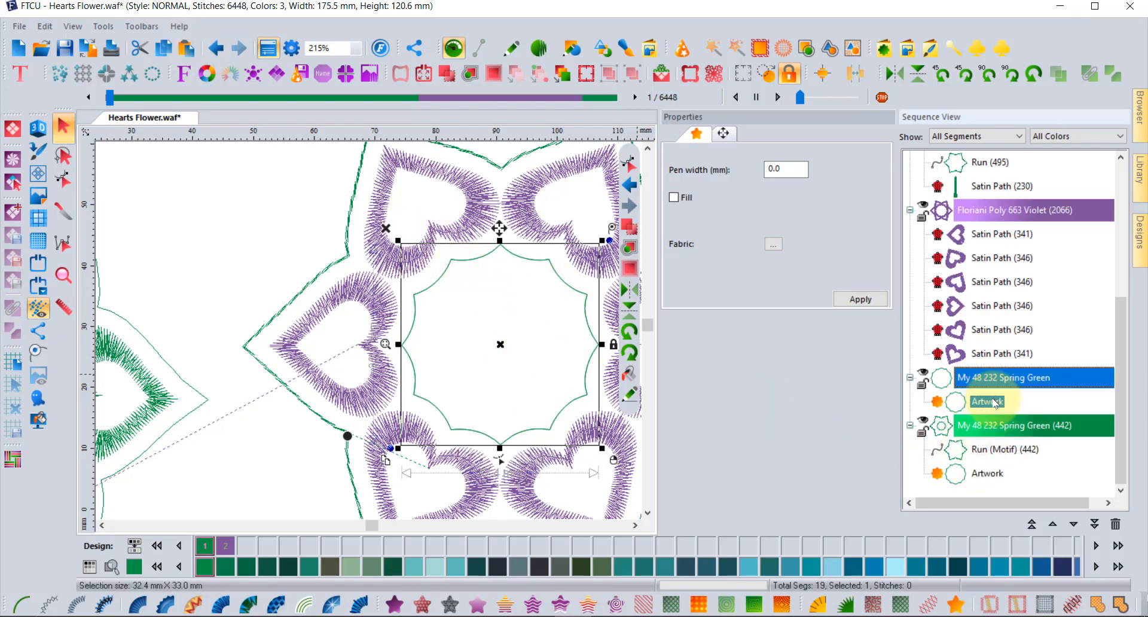
pyautogui.click(452, 601)
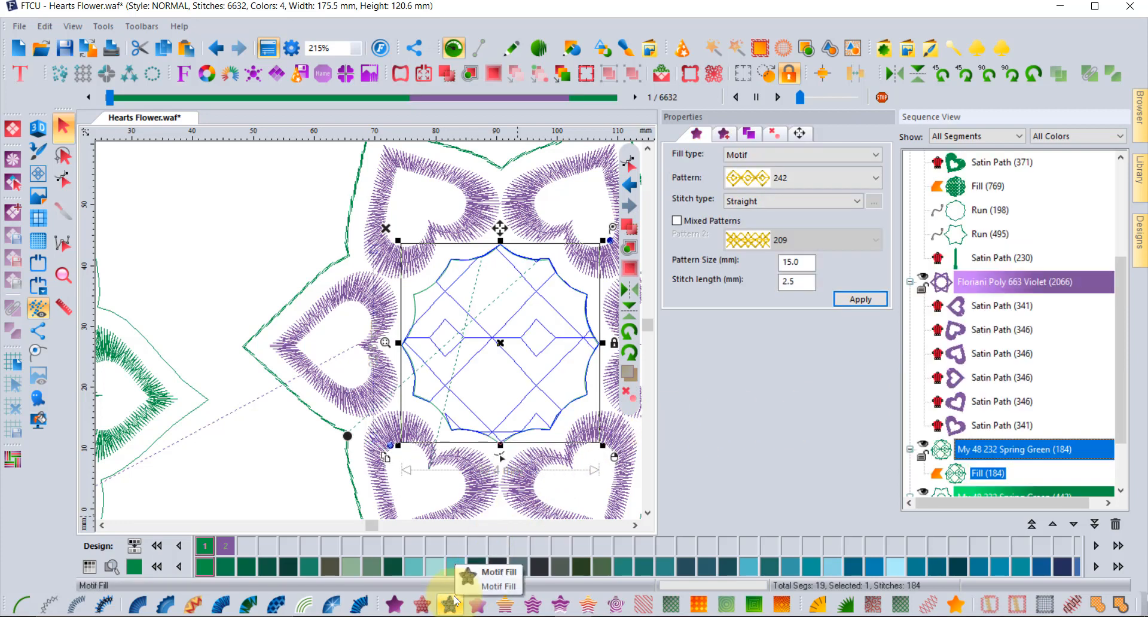
pyautogui.click(804, 177)
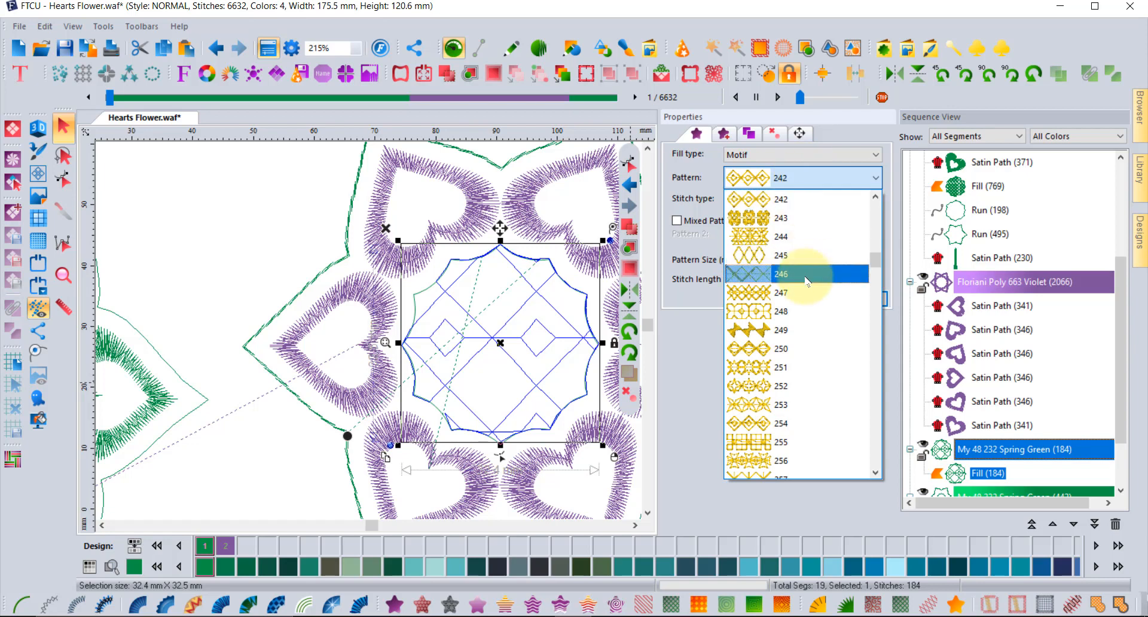
pyautogui.scroll(6, 807, 281)
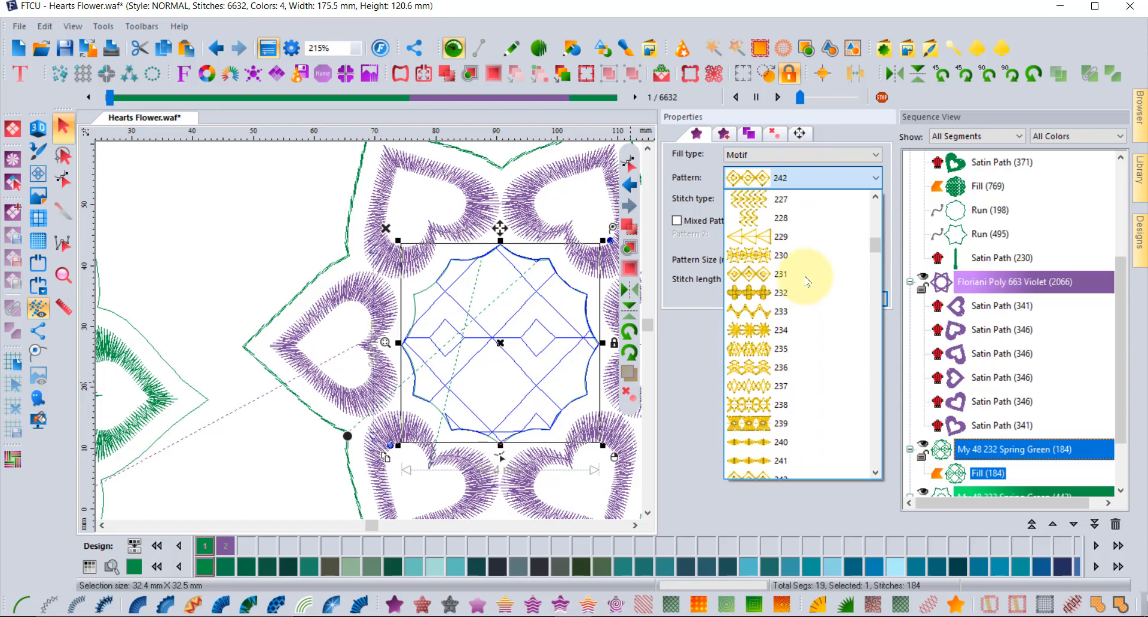
pyautogui.scroll(5, 807, 281)
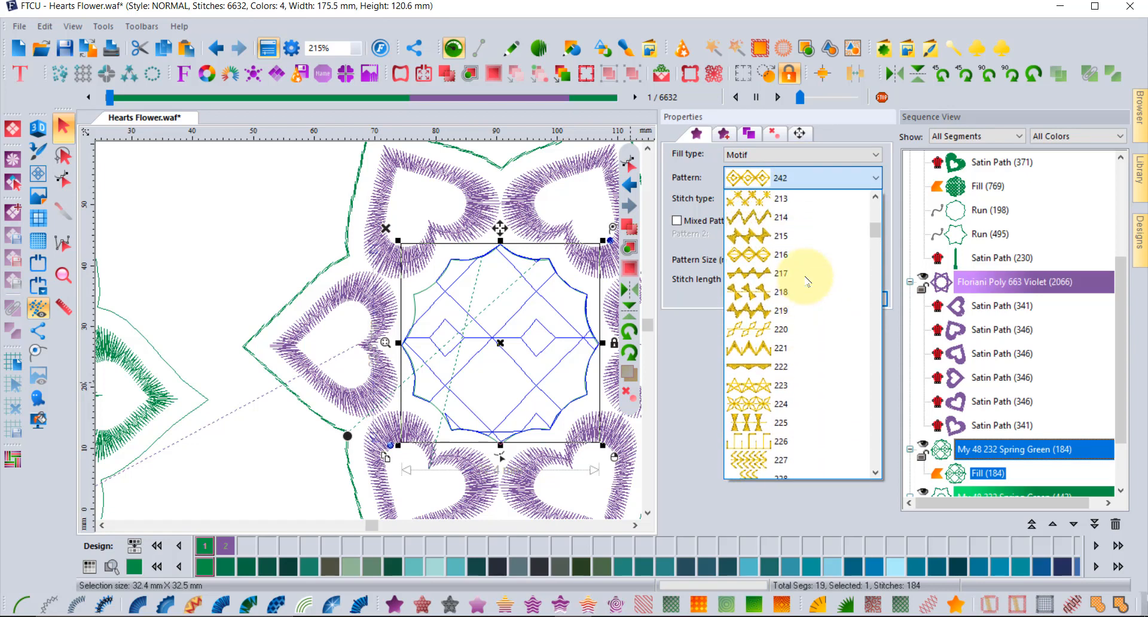
pyautogui.click(791, 256)
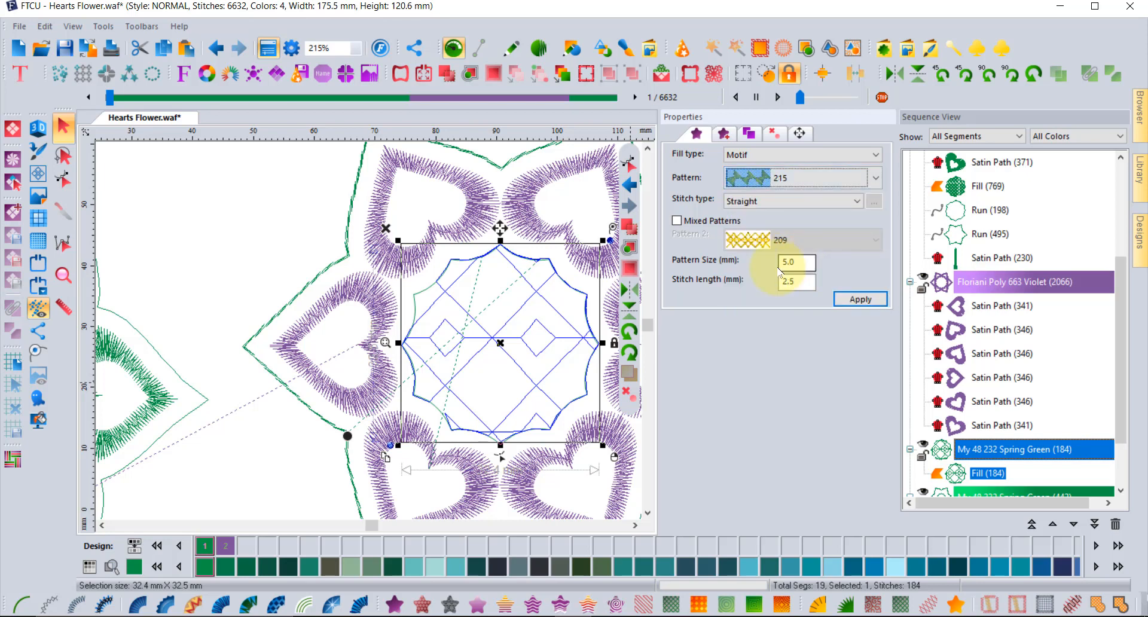
pyautogui.click(859, 303)
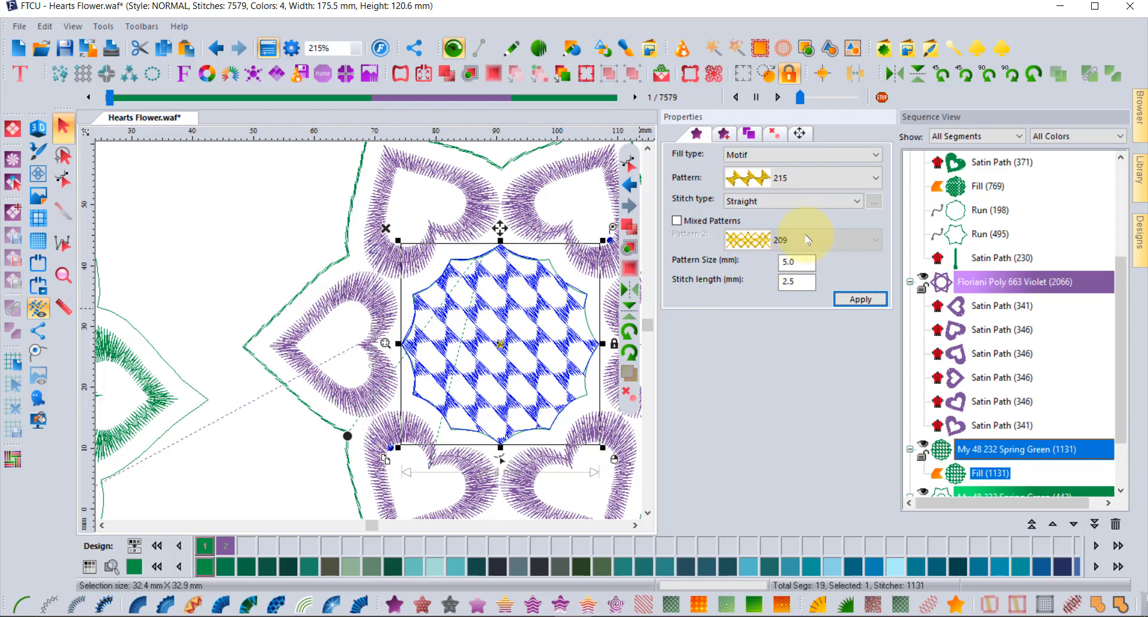
# Check the motif used in the green flower's centre and apply the same pattern, 213, to the new flower's centre fill.
pyautogui.click(794, 178)
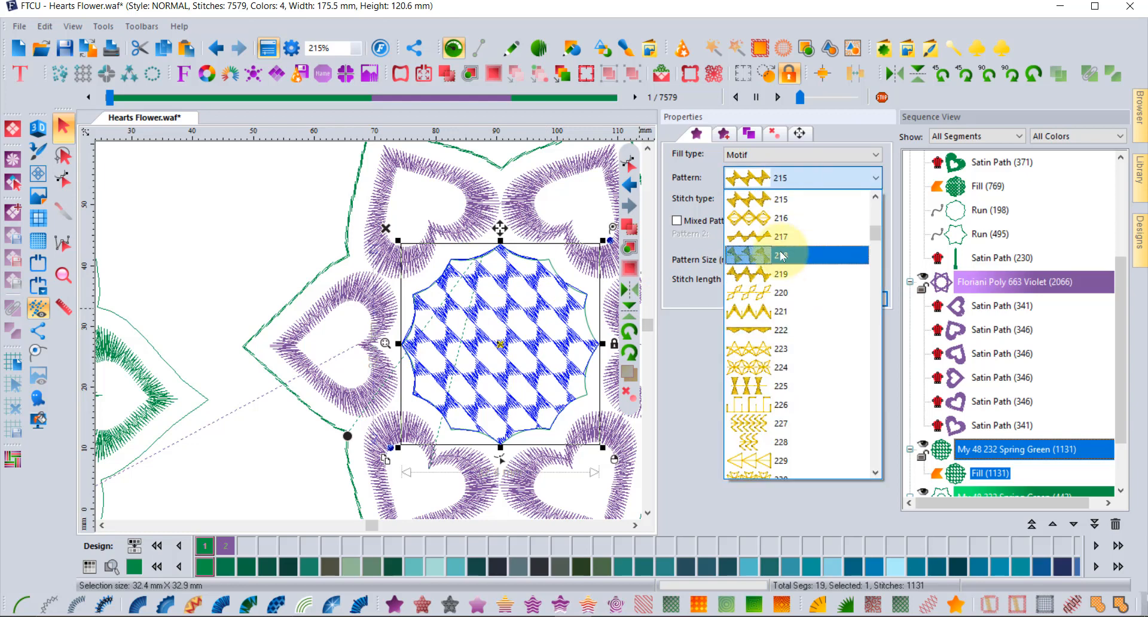
pyautogui.click(206, 198)
pyautogui.scroll(-3, 205, 224)
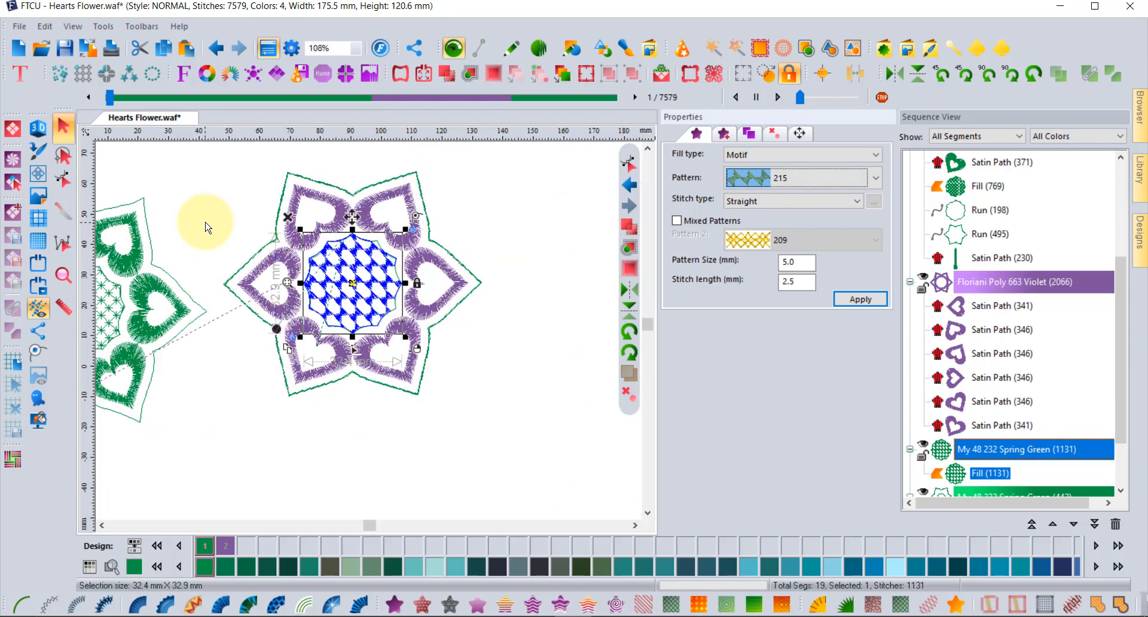
pyautogui.click(115, 297)
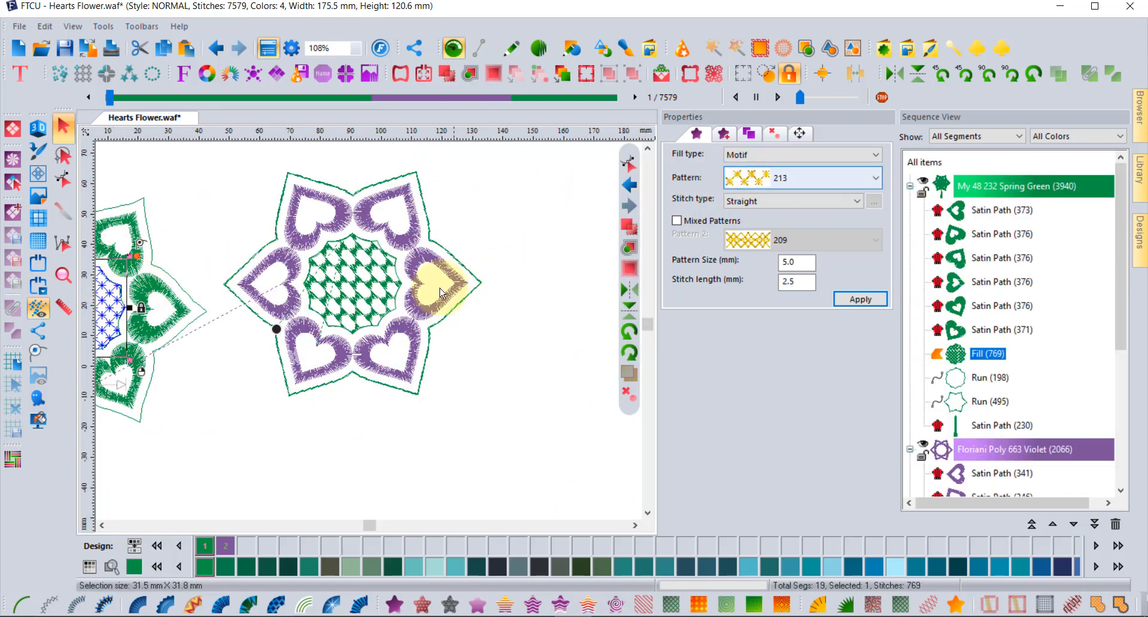
pyautogui.click(336, 272)
pyautogui.click(815, 178)
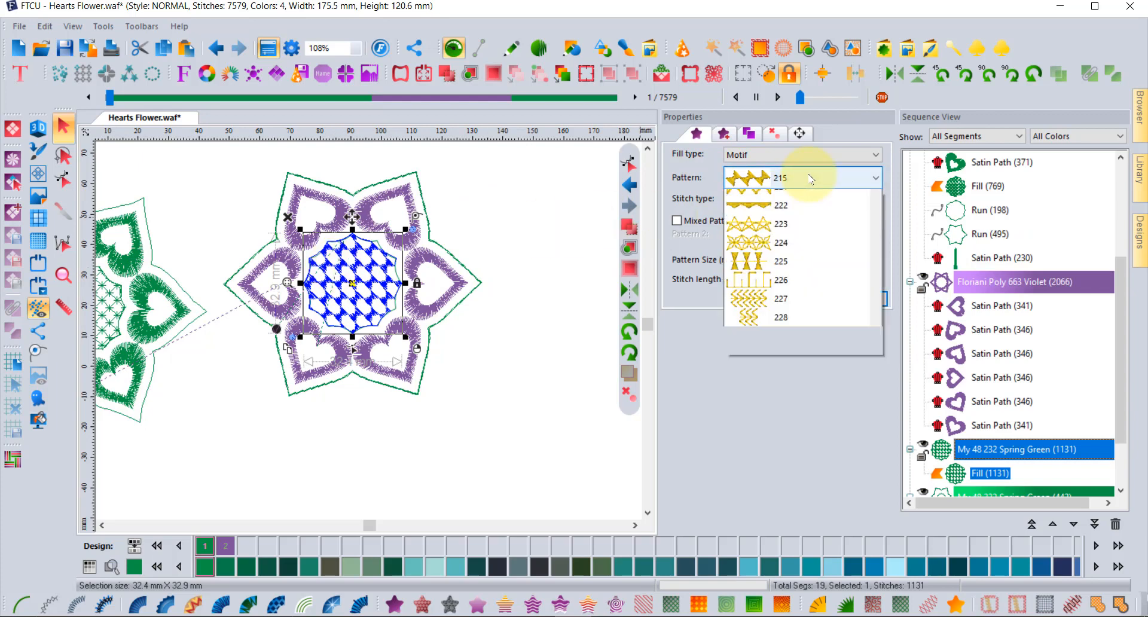
pyautogui.scroll(1, 801, 235)
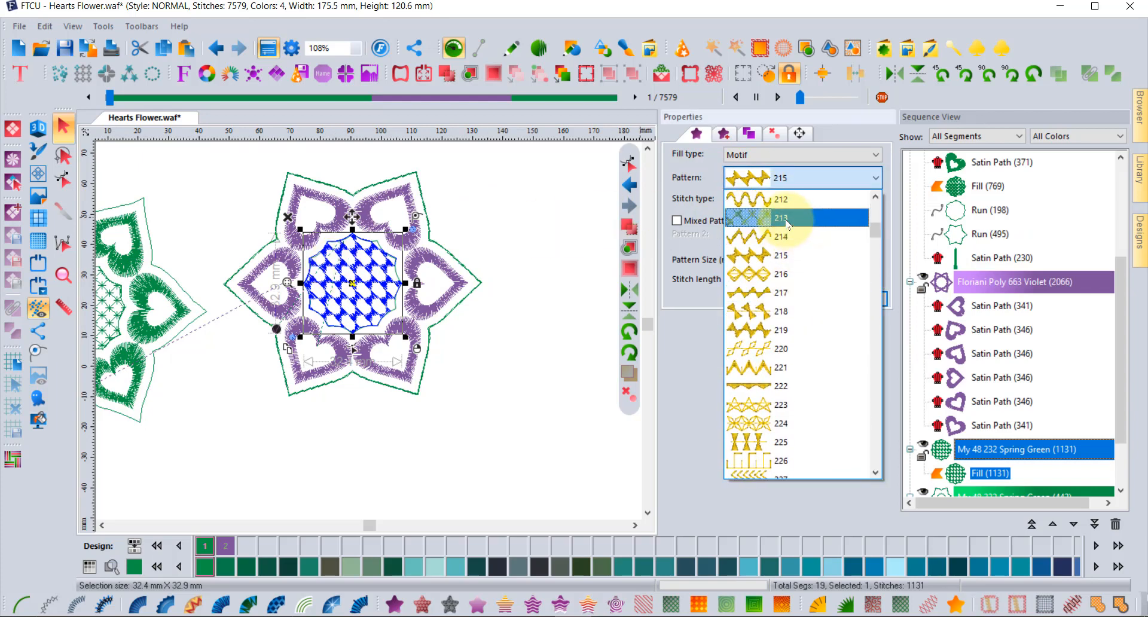
pyautogui.click(789, 221)
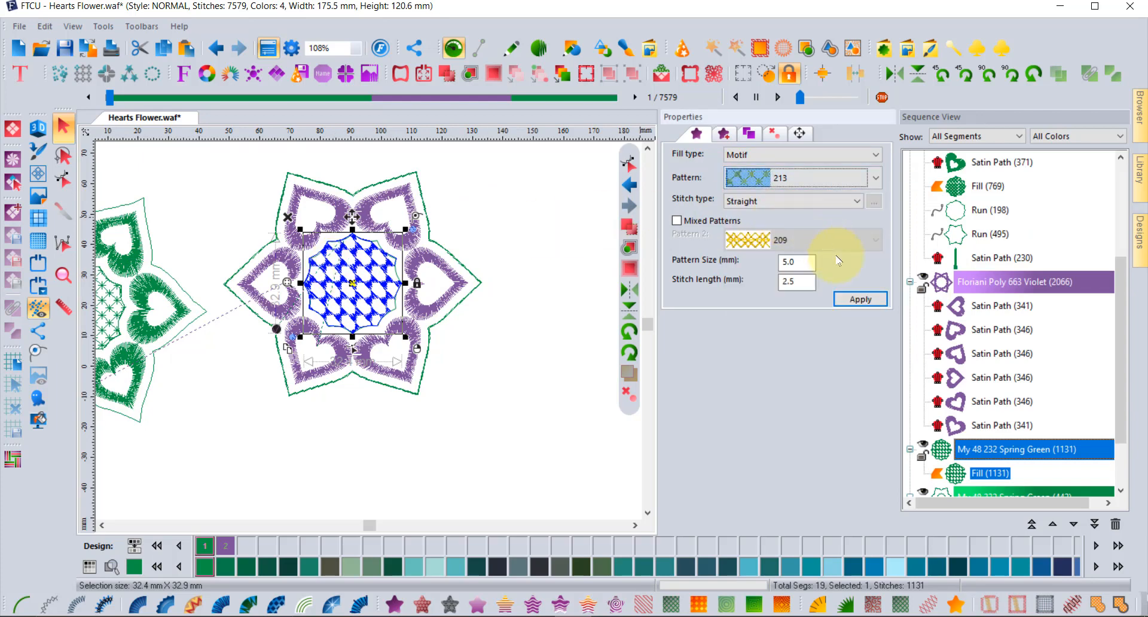
pyautogui.click(861, 299)
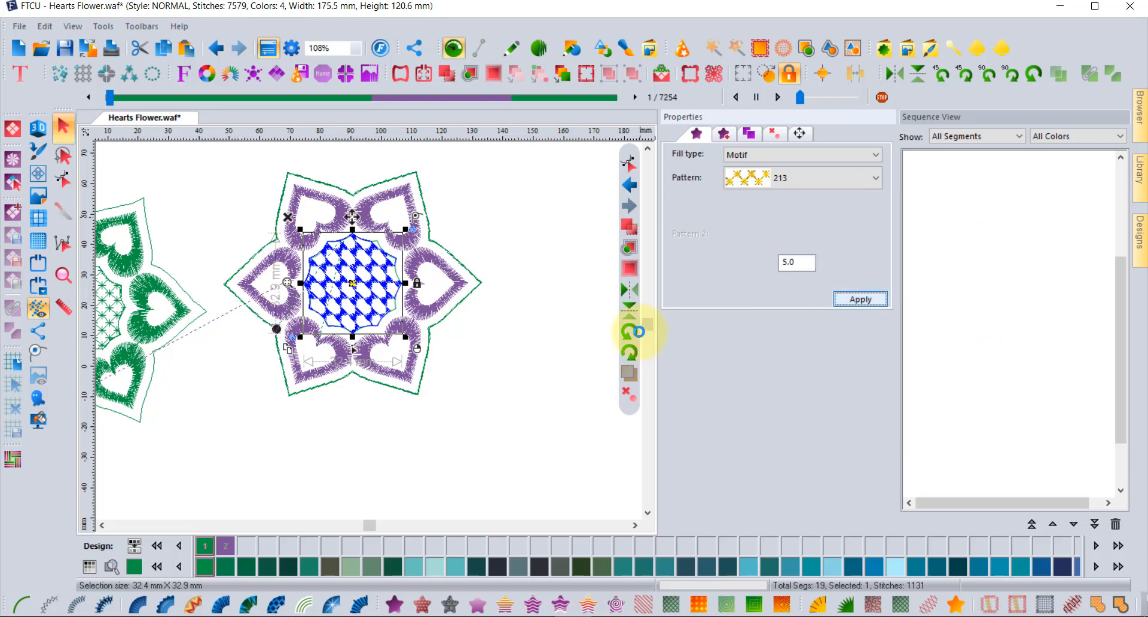
pyautogui.click(314, 477)
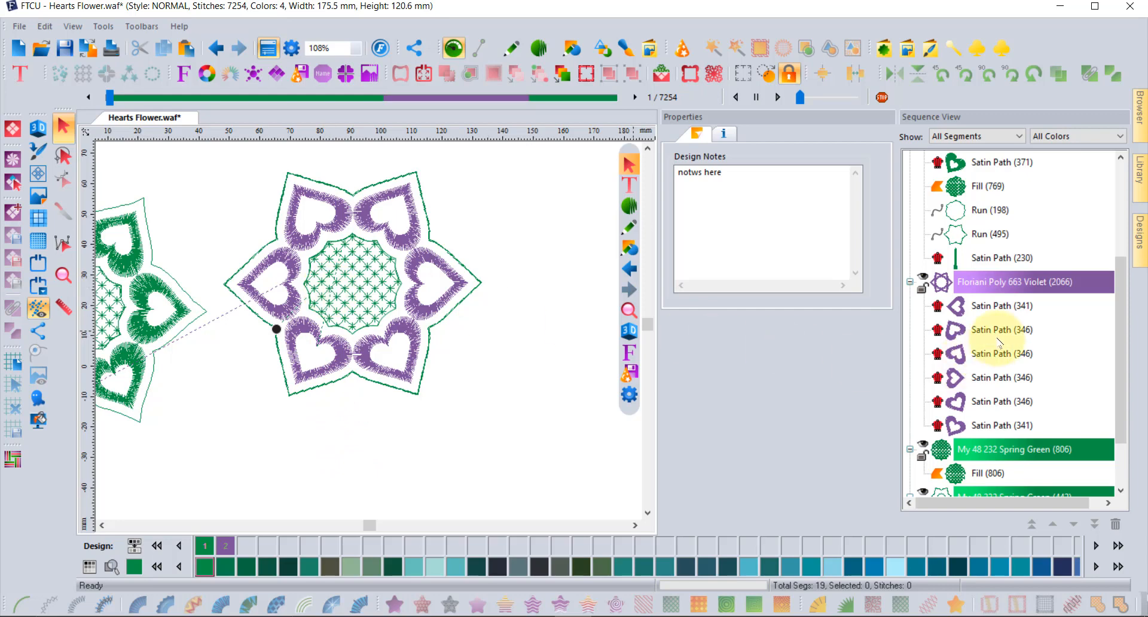
# Convert the remaining scalloped centre artwork to a run stitch with the Back Stitch preset.
pyautogui.scroll(-1, 1000, 343)
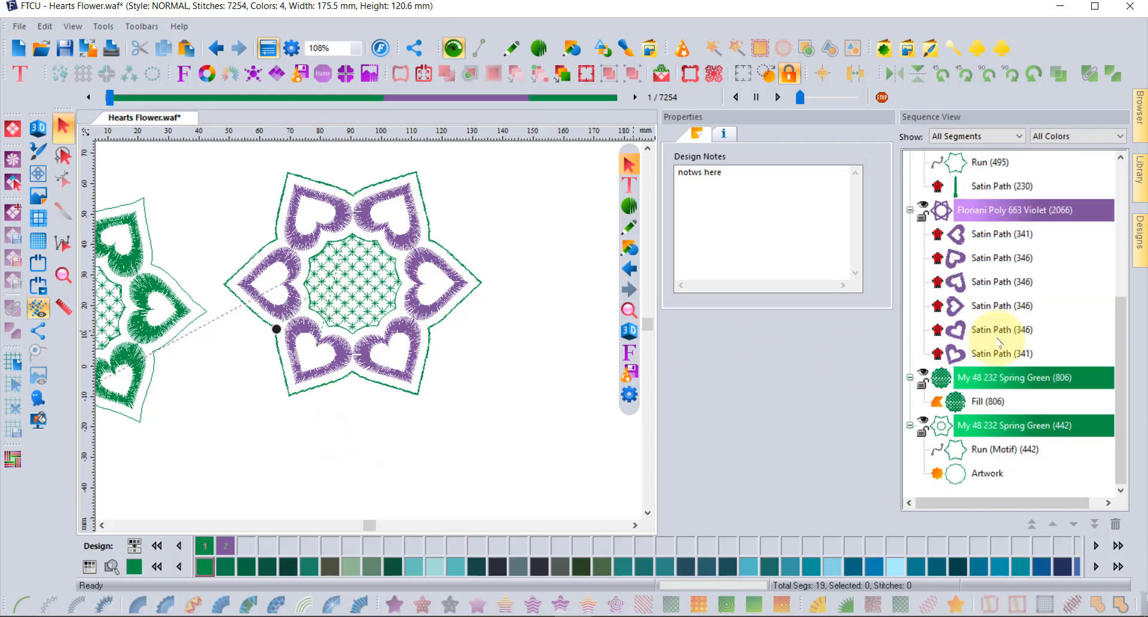
pyautogui.click(963, 399)
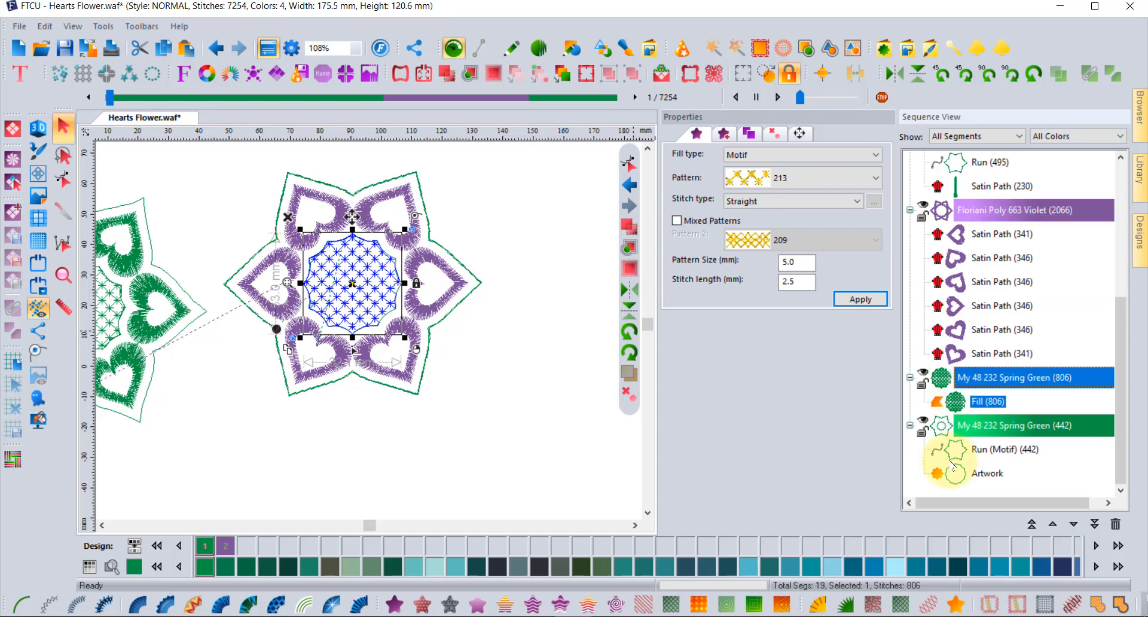
pyautogui.click(964, 448)
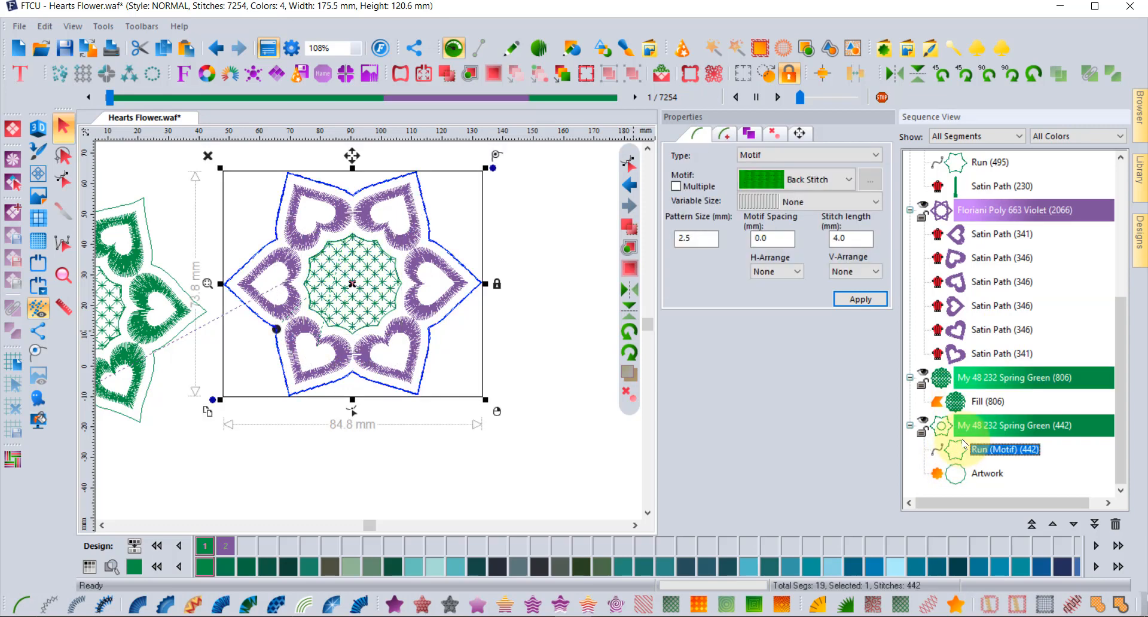
pyautogui.click(962, 473)
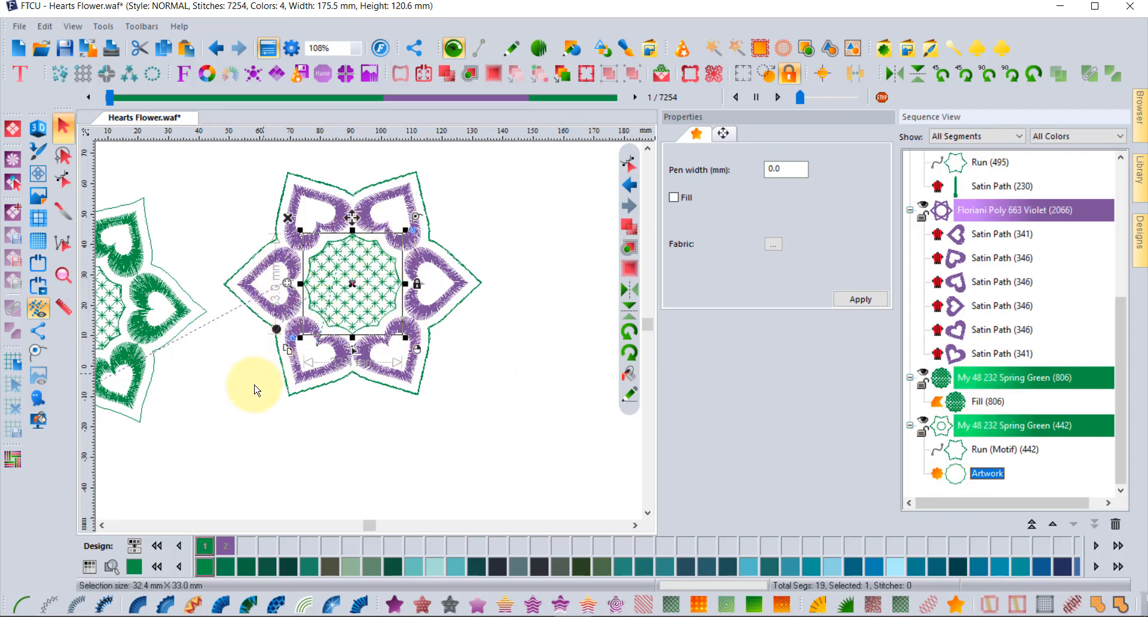
pyautogui.rightClick(27, 605)
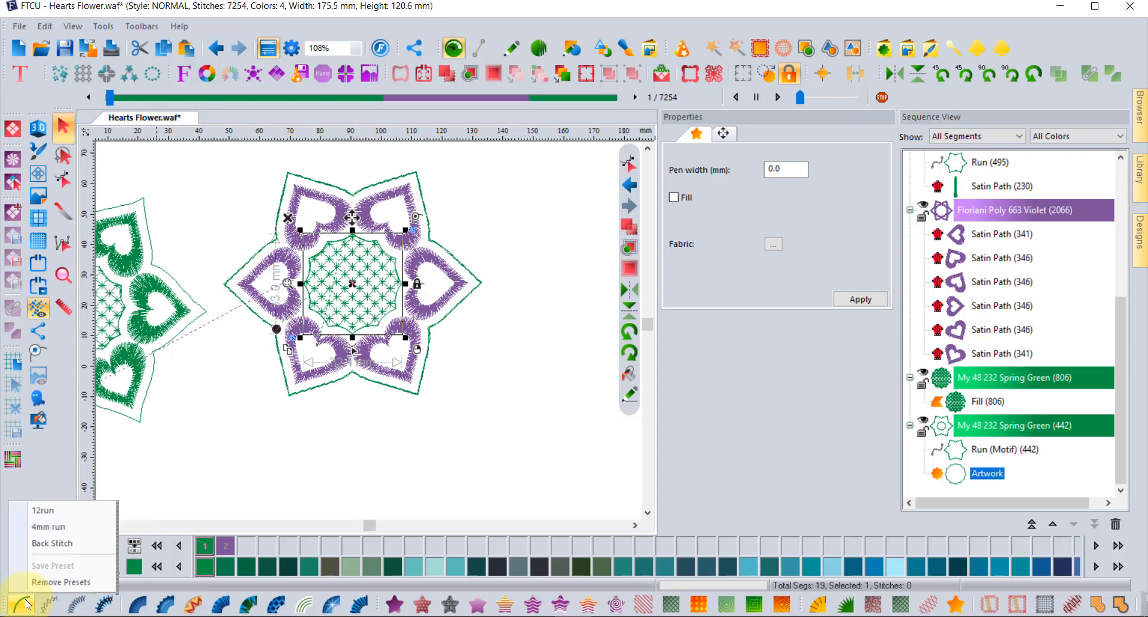
pyautogui.click(54, 543)
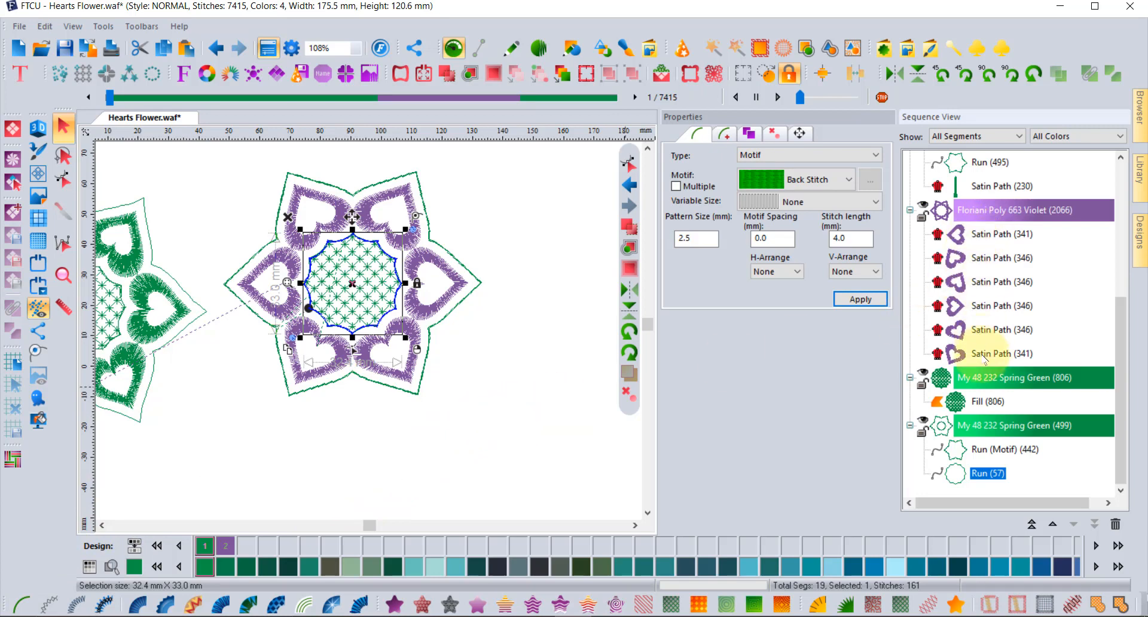
# Reorder the sequence so the scalloped centre run stitches right after the centre fill, ahead of the star outline.
pyautogui.click(958, 402)
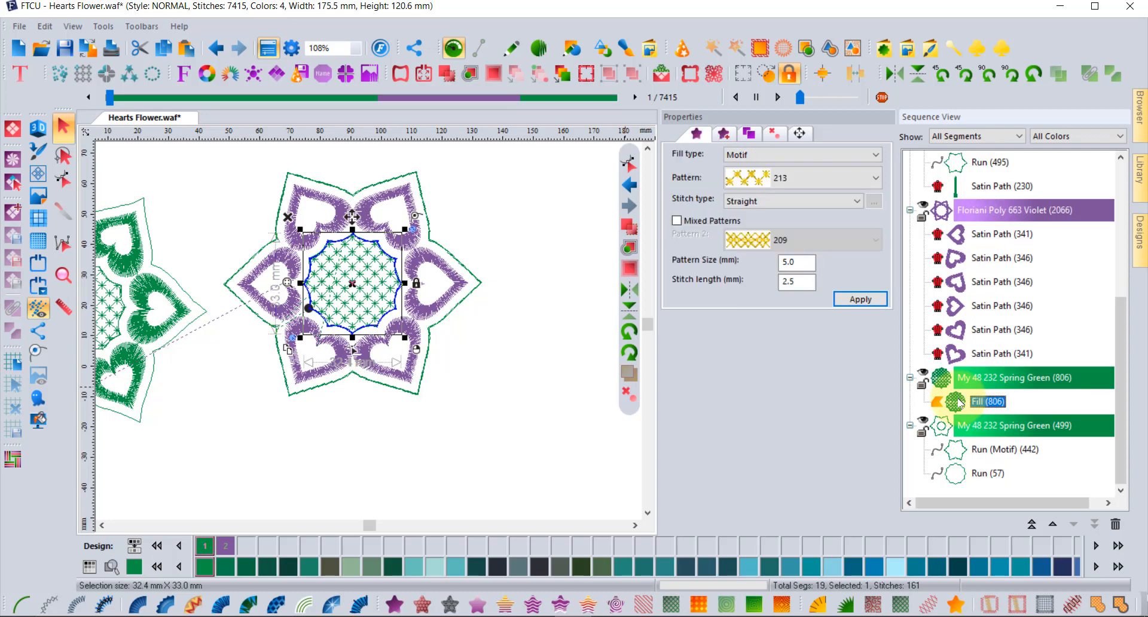
pyautogui.click(974, 474)
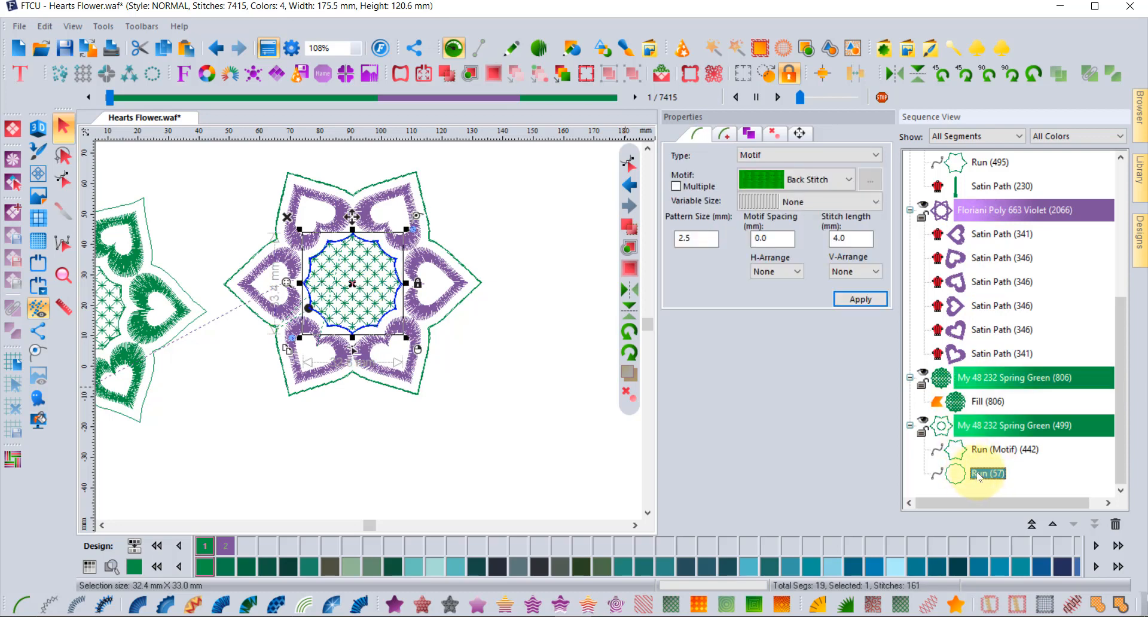
pyautogui.moveTo(979, 477); pyautogui.dragTo(976, 410)
pyautogui.scroll(-1, 997, 464)
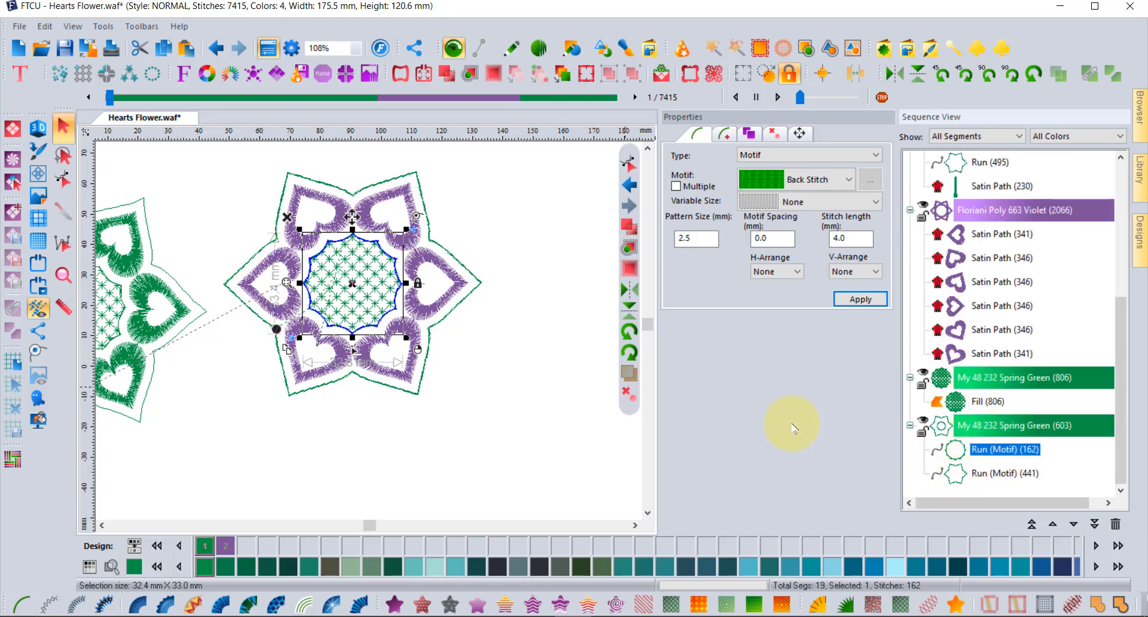
pyautogui.click(382, 448)
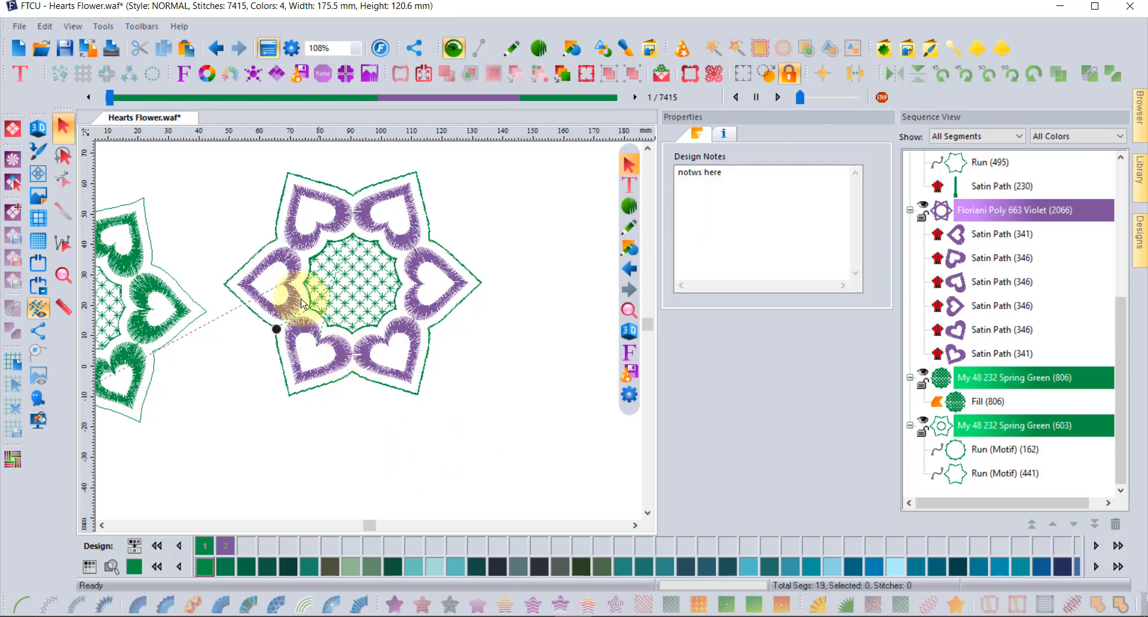
# Check where the centre fill ends, and move the scalloped run's start and end points to that topmost tip.
pyautogui.scroll(2, 331, 302)
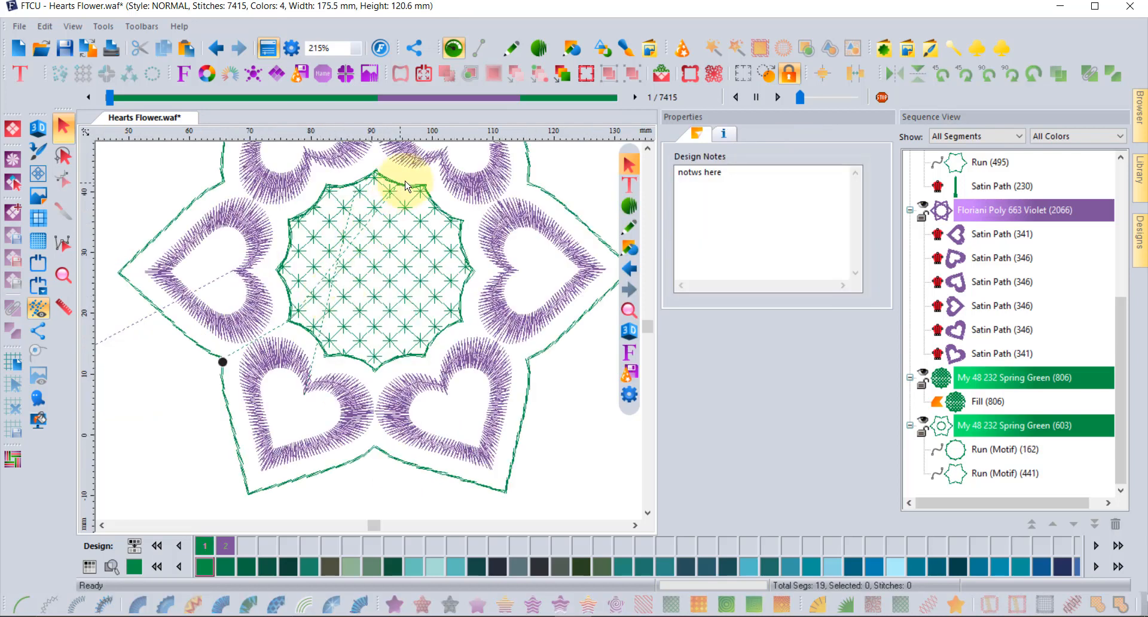
pyautogui.click(958, 401)
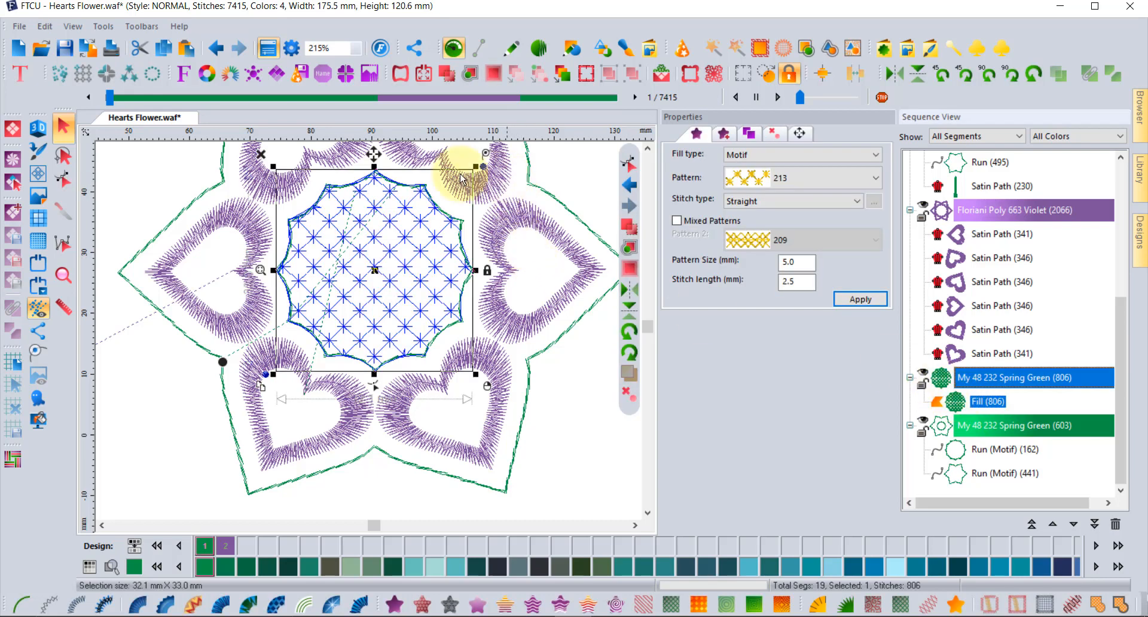
pyautogui.click(64, 178)
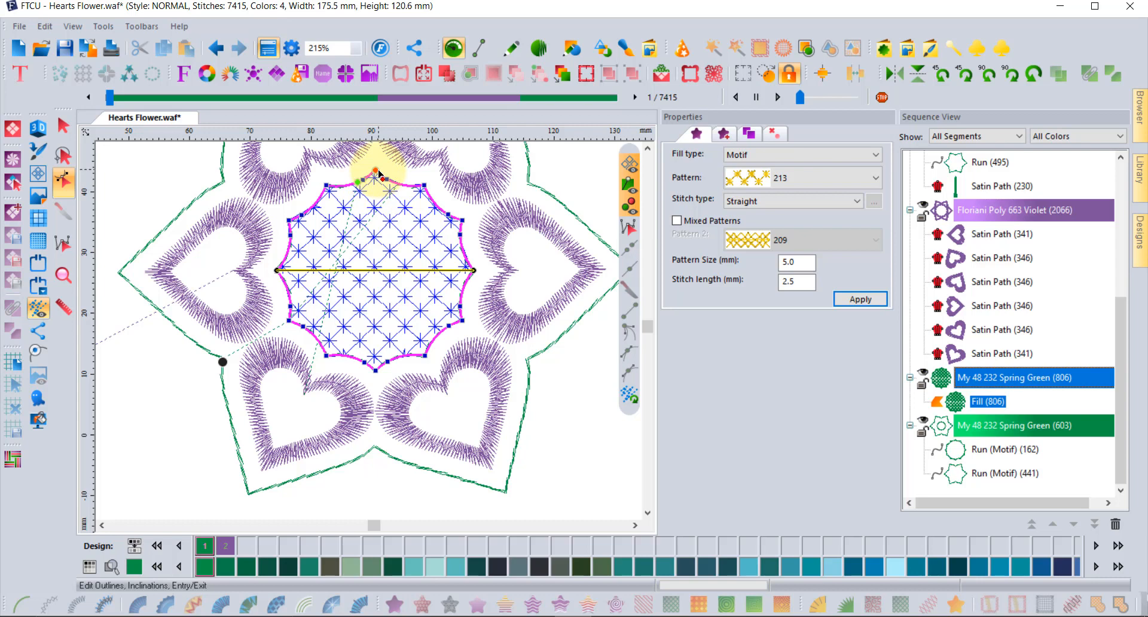
pyautogui.click(987, 450)
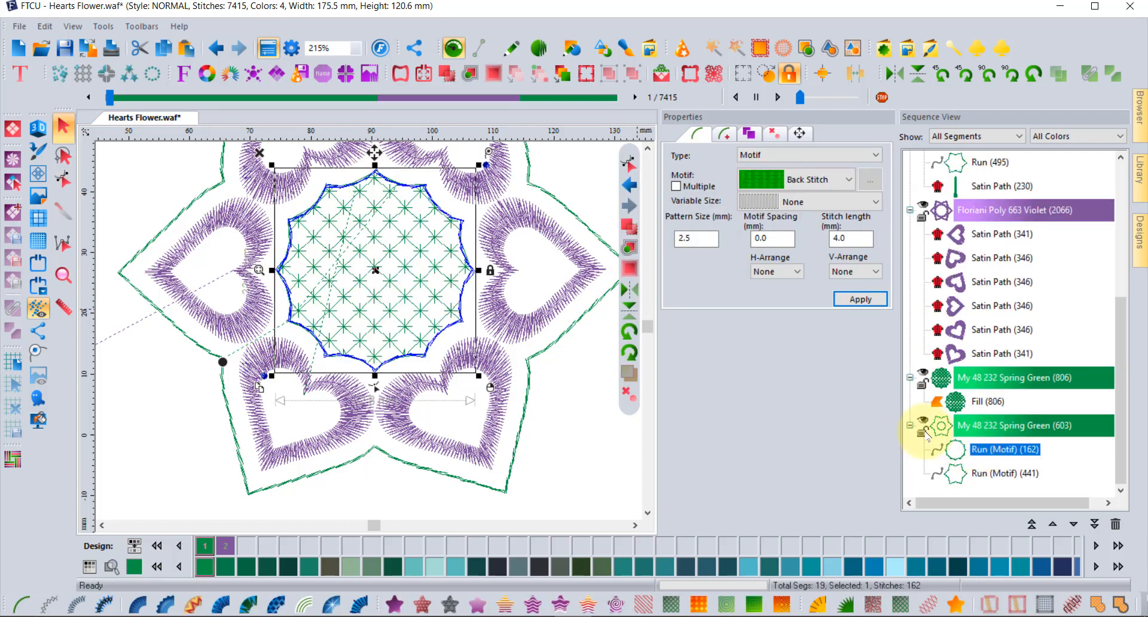
pyautogui.click(62, 178)
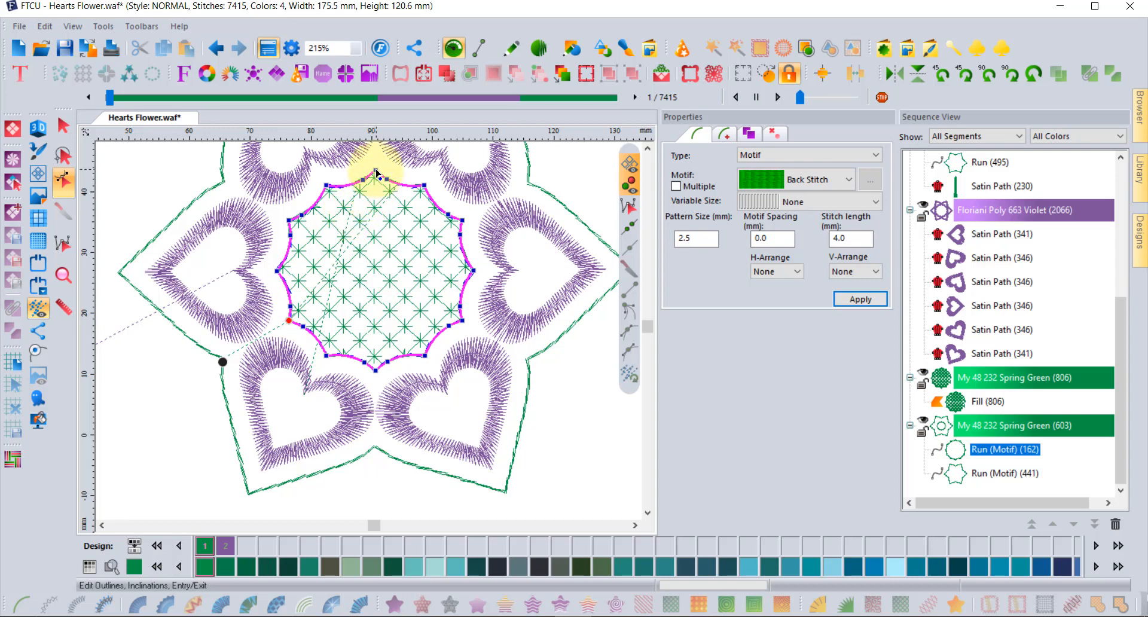
pyautogui.moveTo(289, 322)
pyautogui.mouseDown()
pyautogui.moveTo(339, 190)
pyautogui.moveTo(375, 172)
pyautogui.mouseUp()
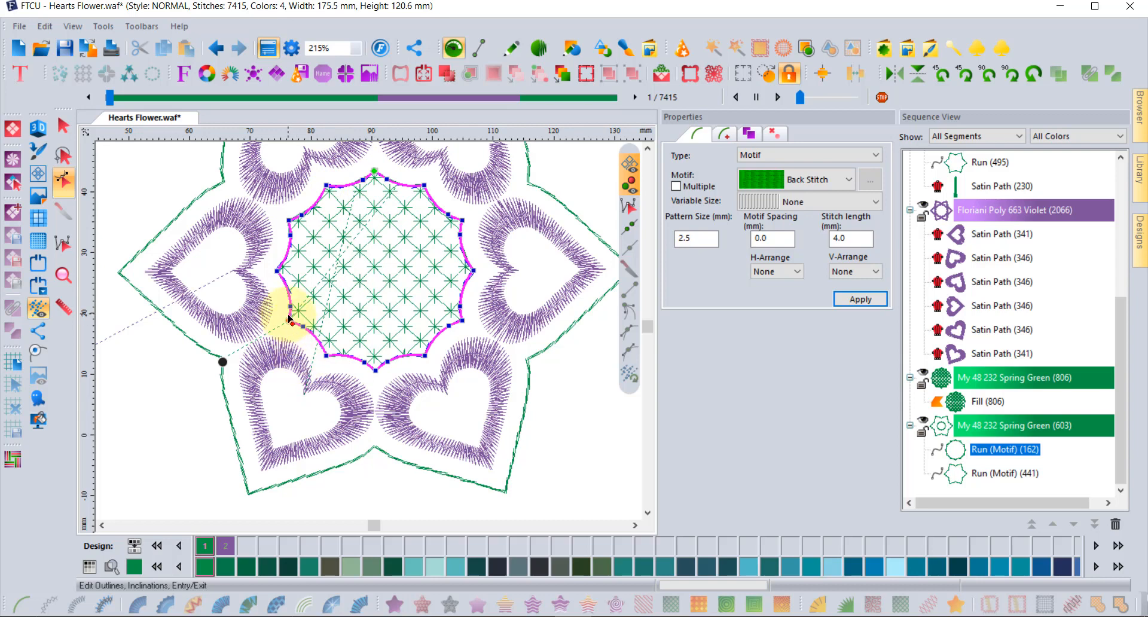
pyautogui.moveTo(290, 320)
pyautogui.mouseDown()
pyautogui.moveTo(358, 174)
pyautogui.moveTo(375, 172)
pyautogui.mouseUp()
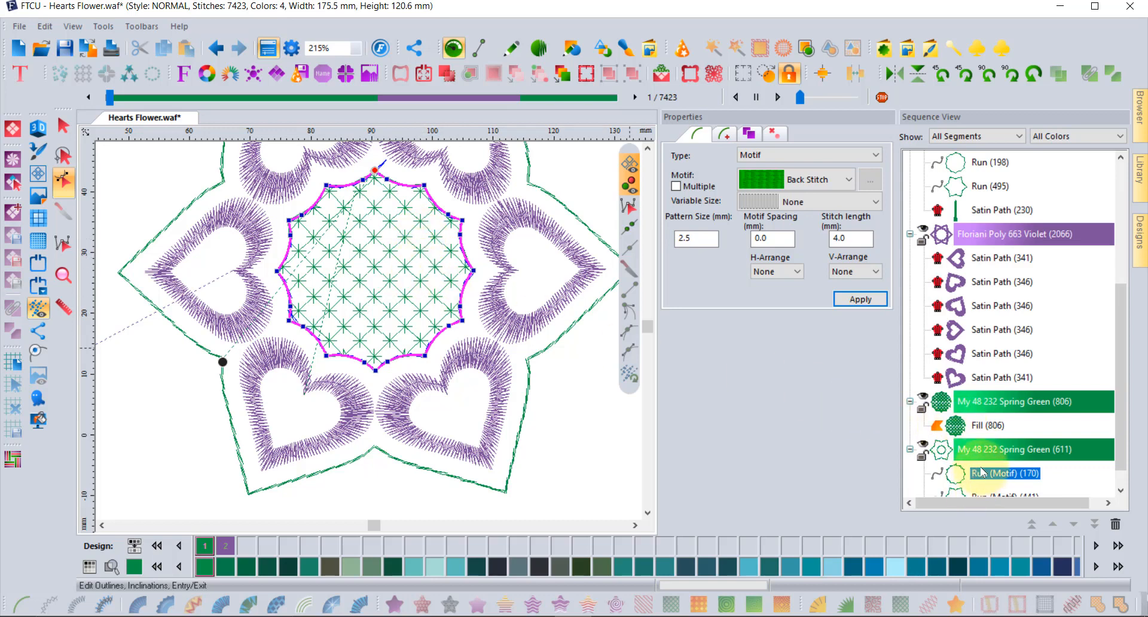
# Recolour the whole new flower, including its centre fill and both run outlines, with the violet thread of the hearts.
pyautogui.click(987, 239)
pyautogui.scroll(-1, 990, 243)
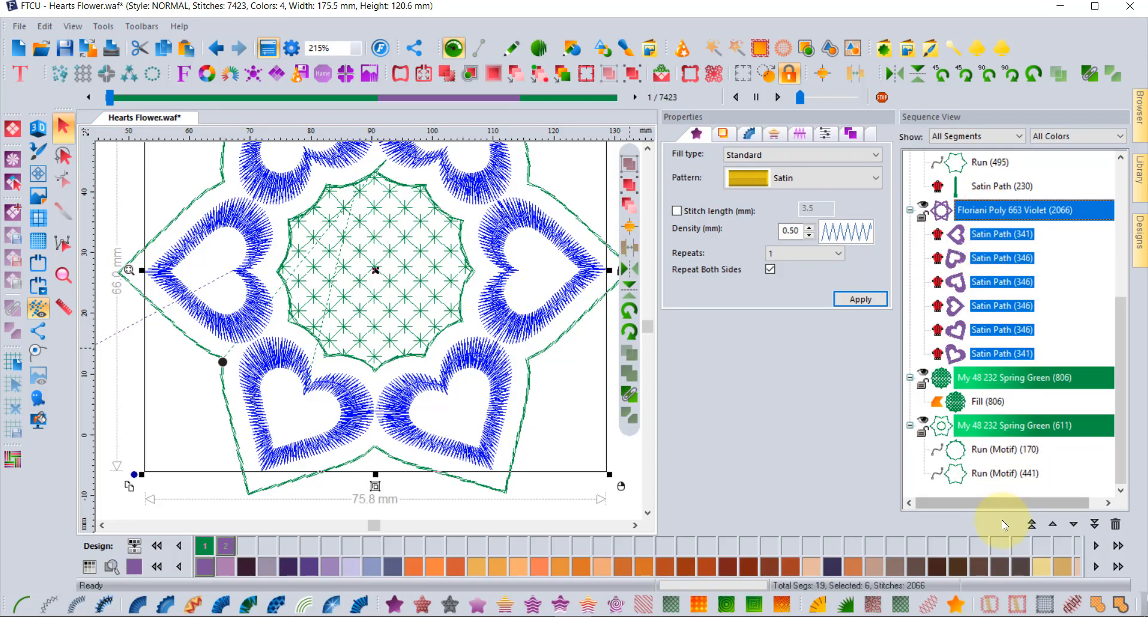
pyautogui.keyDown('shift'); pyautogui.click(998, 473); pyautogui.keyUp('shift')
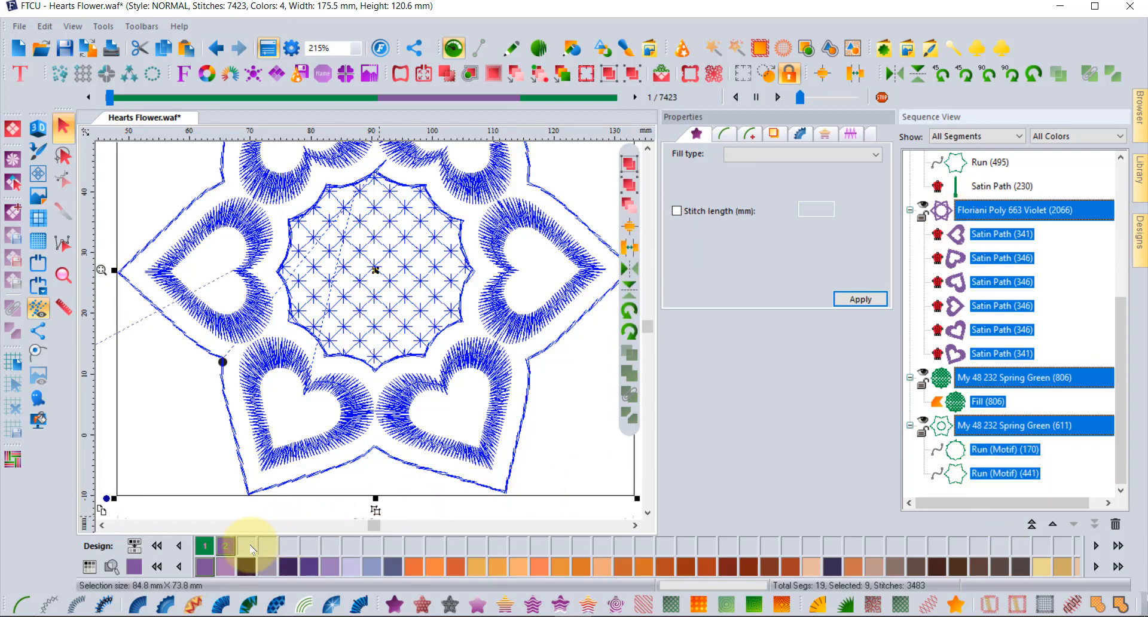
pyautogui.click(231, 546)
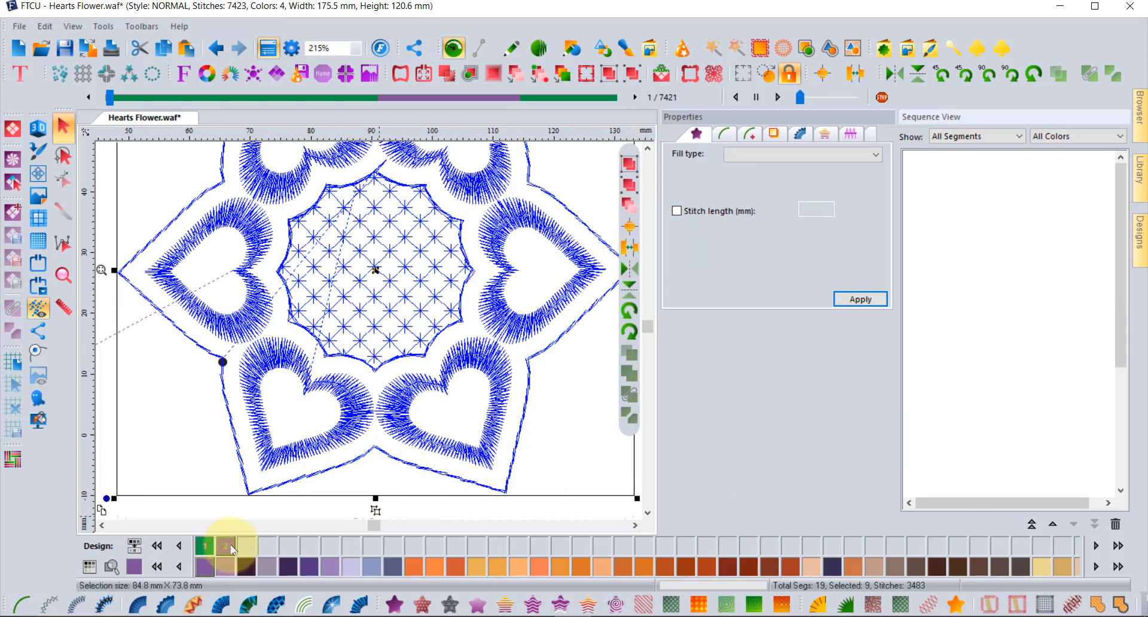
# Move the star outline's start and end points to its bottom inner notch, between the two lowest hearts.
pyautogui.click(110, 176)
pyautogui.click(400, 352)
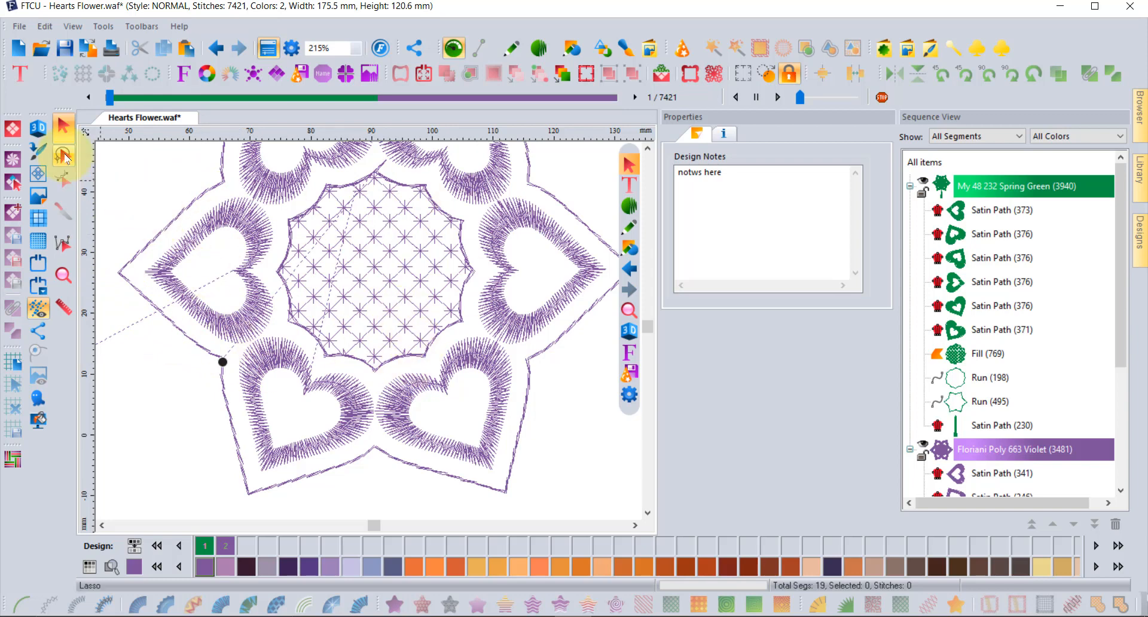
pyautogui.click(378, 449)
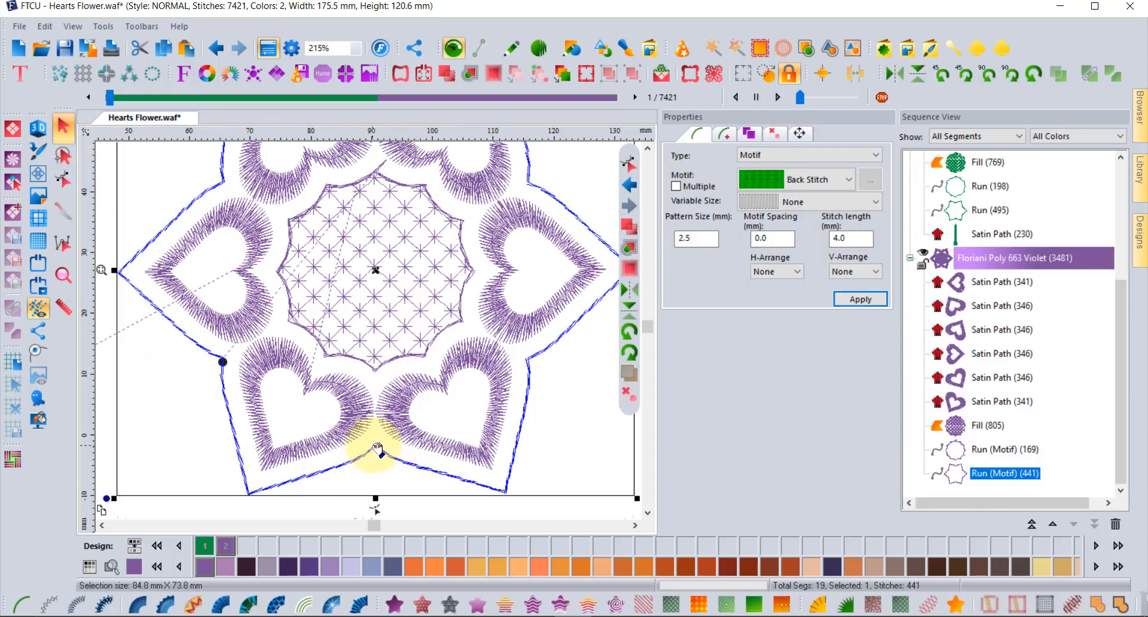
pyautogui.click(63, 180)
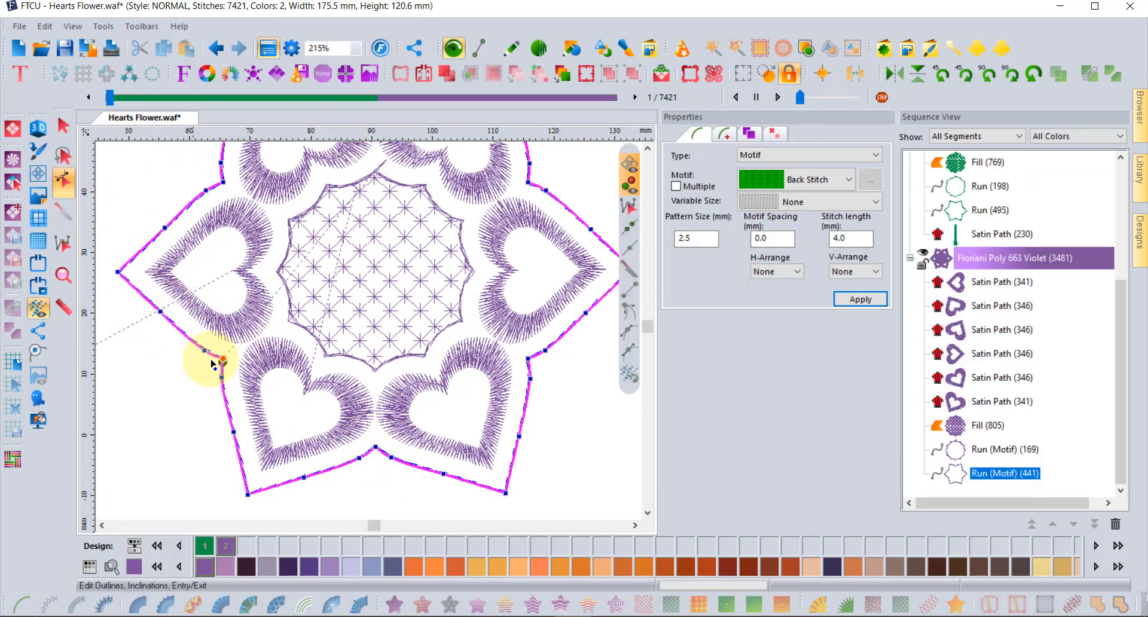
pyautogui.moveTo(223, 366)
pyautogui.mouseDown()
pyautogui.moveTo(383, 459)
pyautogui.moveTo(377, 448)
pyautogui.mouseUp()
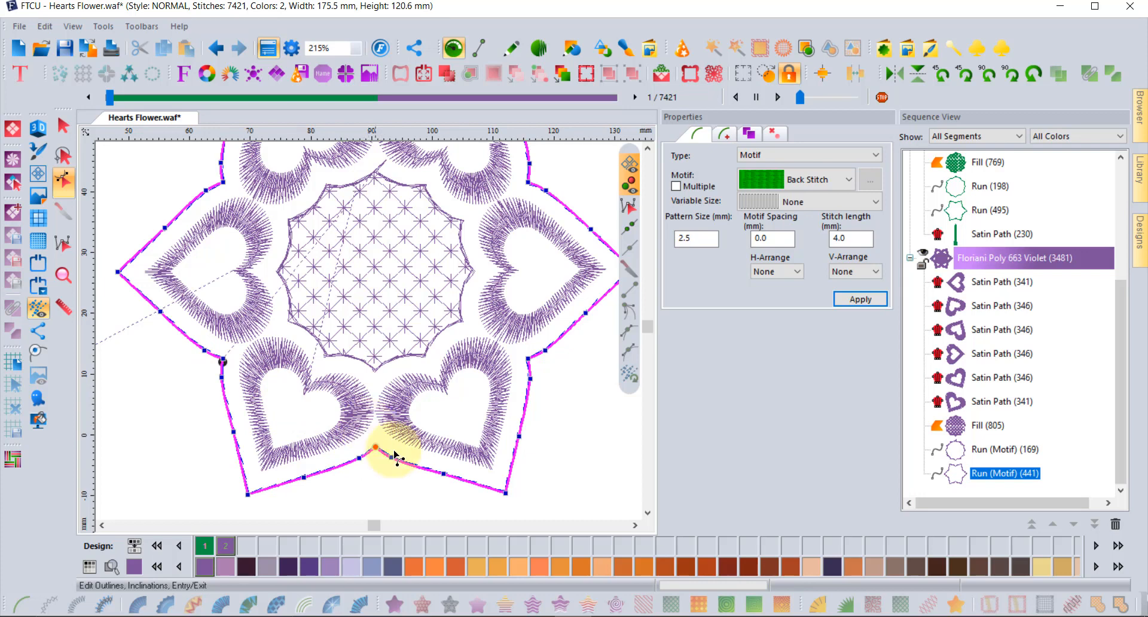
pyautogui.rightClick(490, 492)
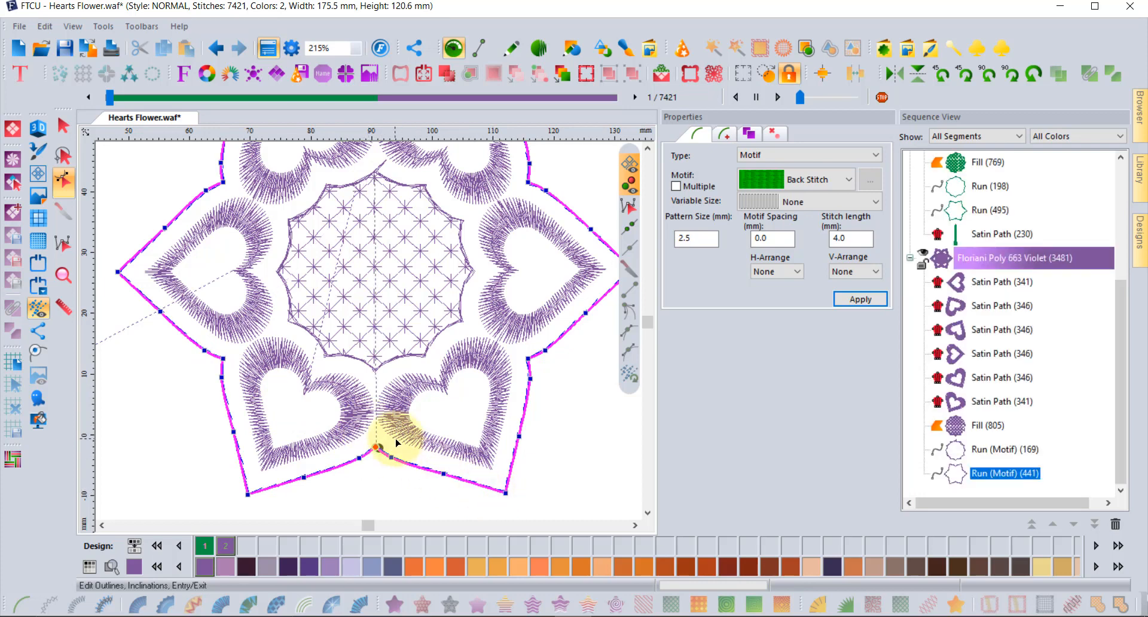
pyautogui.scroll(-3, 397, 443)
pyautogui.click(63, 125)
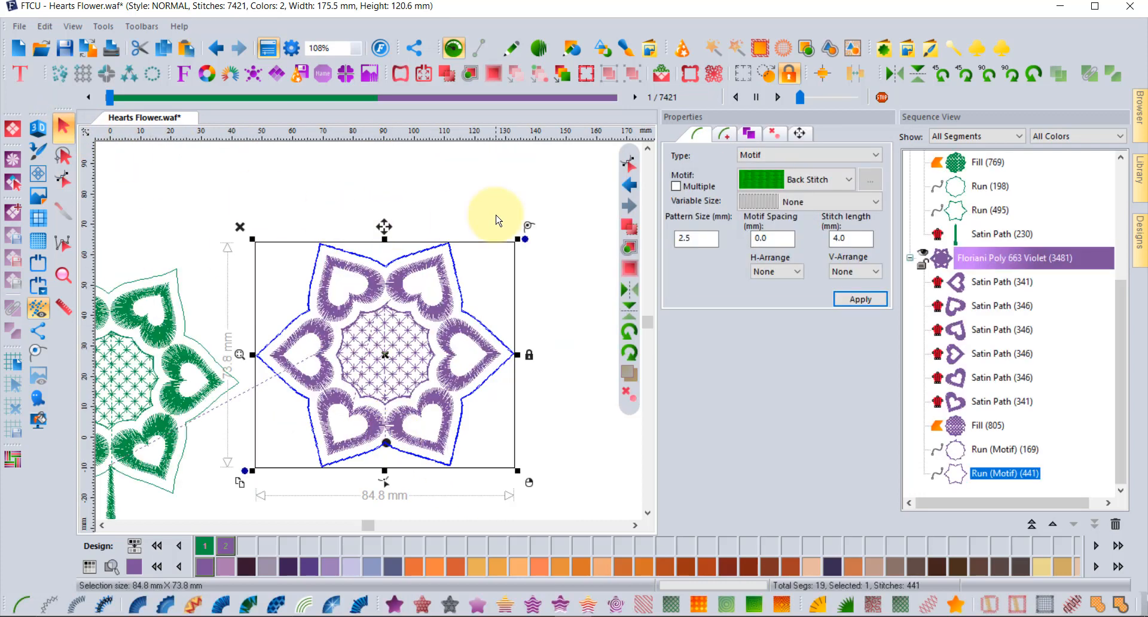
pyautogui.click(589, 391)
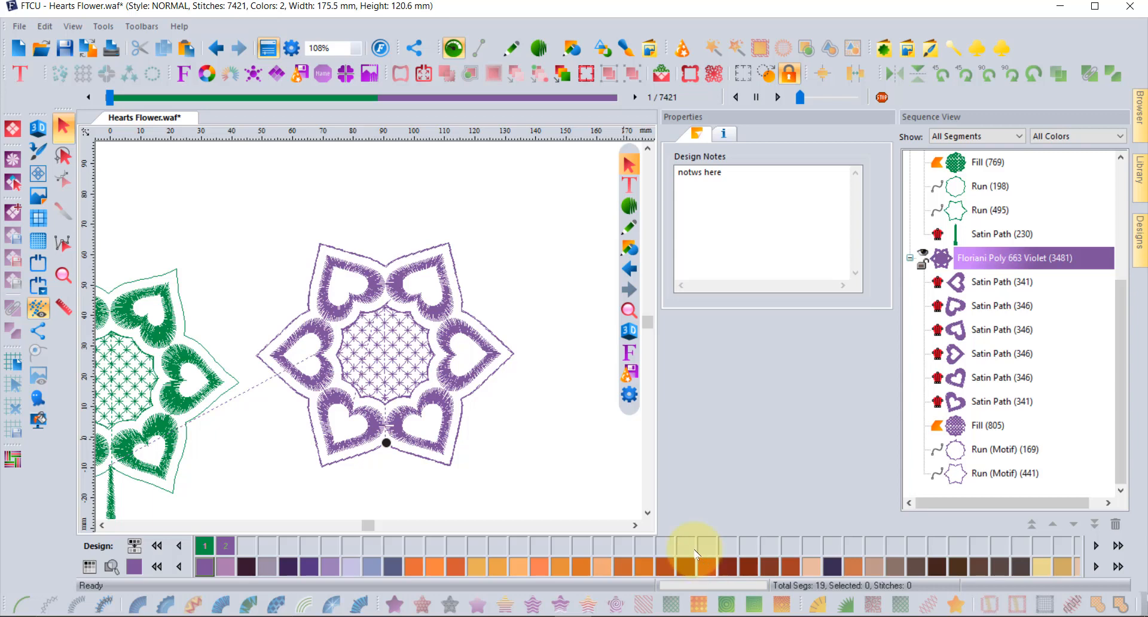
# Draw a narrow rectangle for the stem, about 6.1 mm wide and 47.2 mm long, down from the violet flower's bottom notch.
pyautogui.click(648, 513)
pyautogui.click(648, 513)
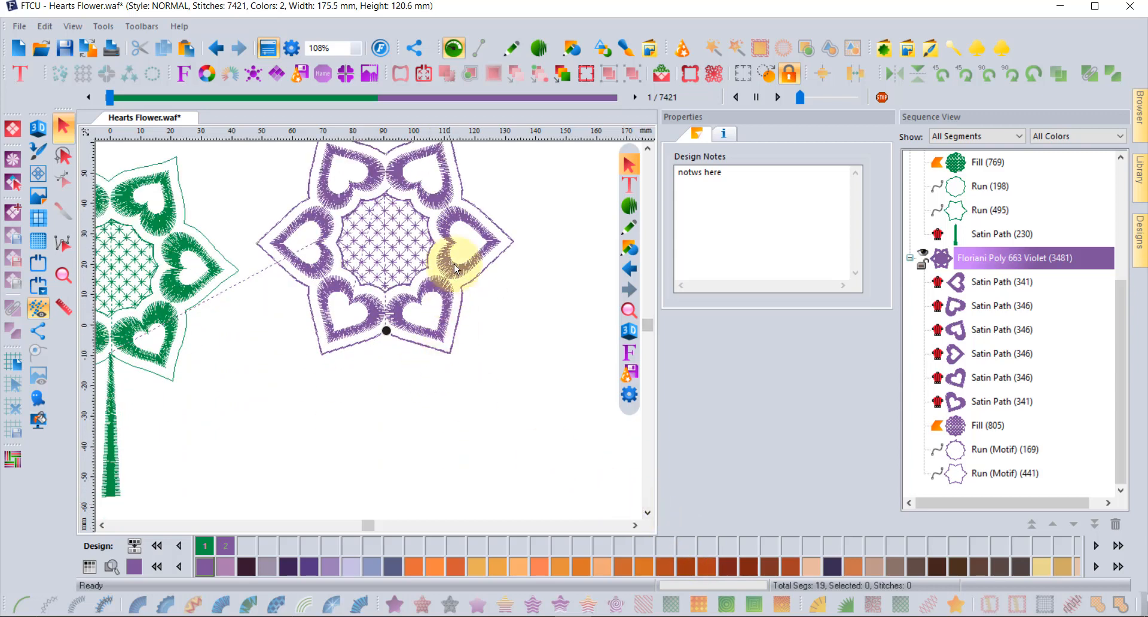
pyautogui.click(573, 52)
pyautogui.click(571, 74)
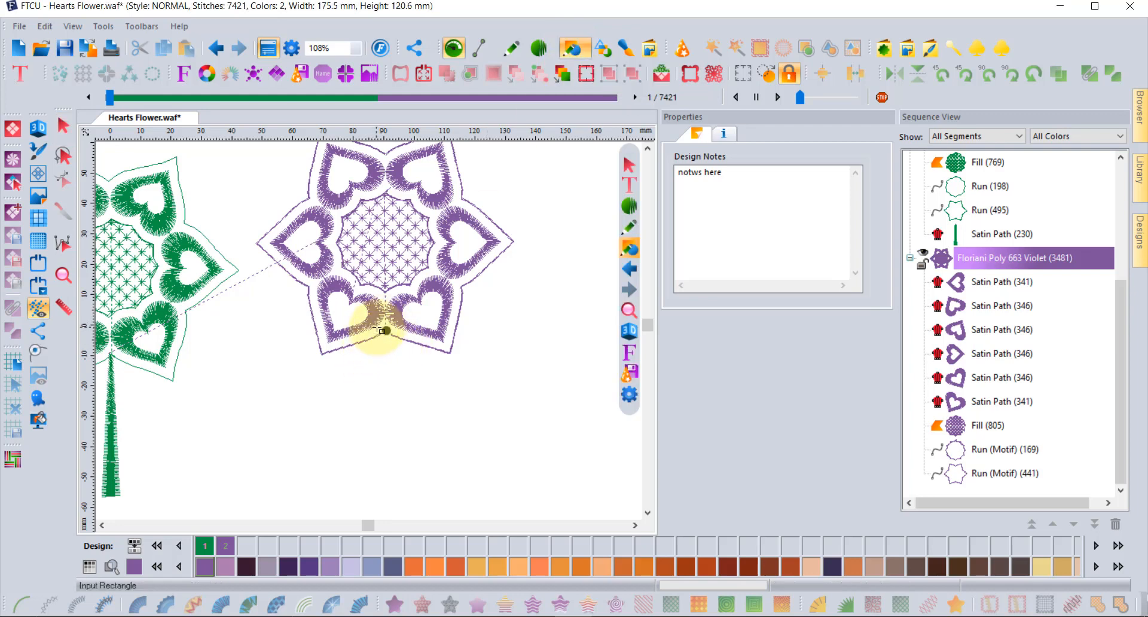
pyautogui.moveTo(378, 329); pyautogui.dragTo(400, 414)
pyautogui.moveTo(394, 444); pyautogui.dragTo(394, 469)
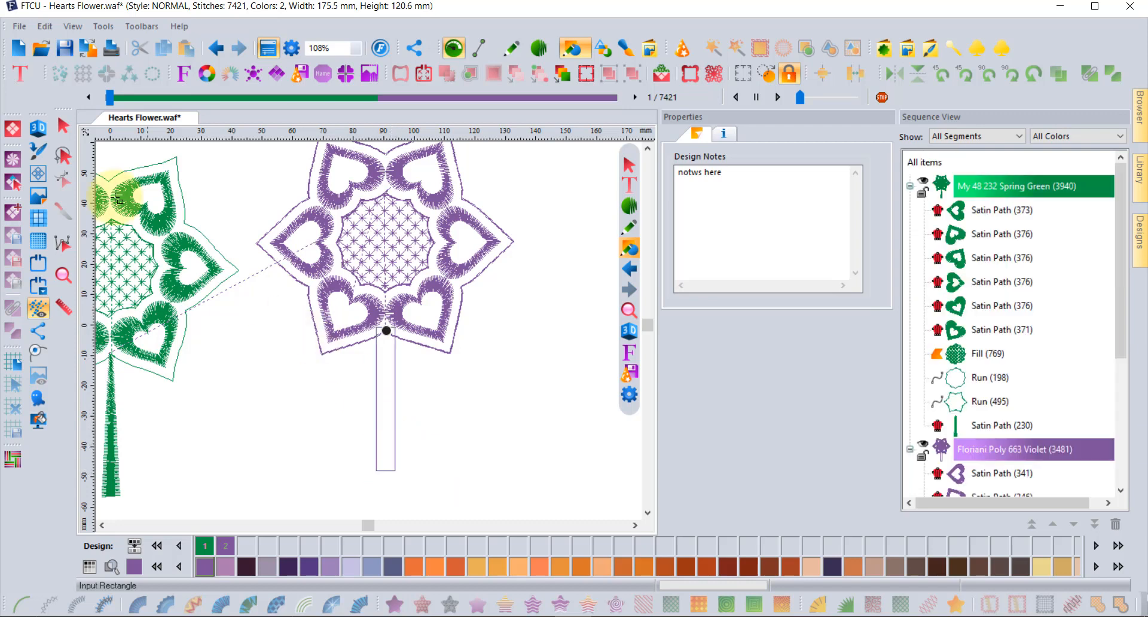
pyautogui.click(64, 127)
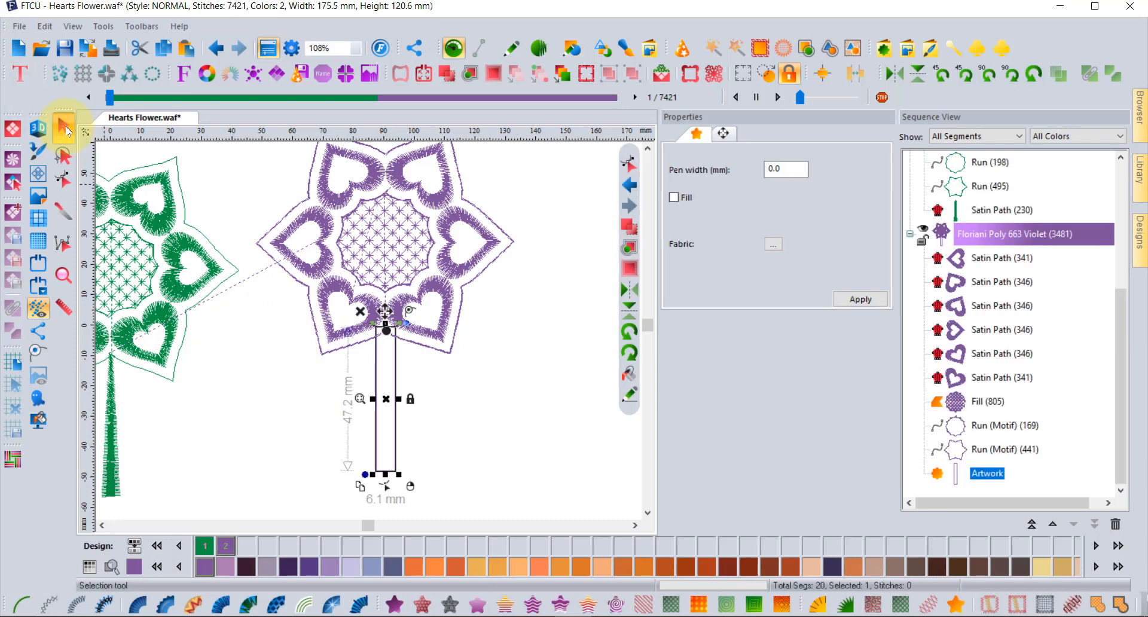
# Taper the stem by moving the rectangle's two upper corners inward and slightly down to the star outline's notch.
pyautogui.click(62, 179)
pyautogui.scroll(3, 398, 335)
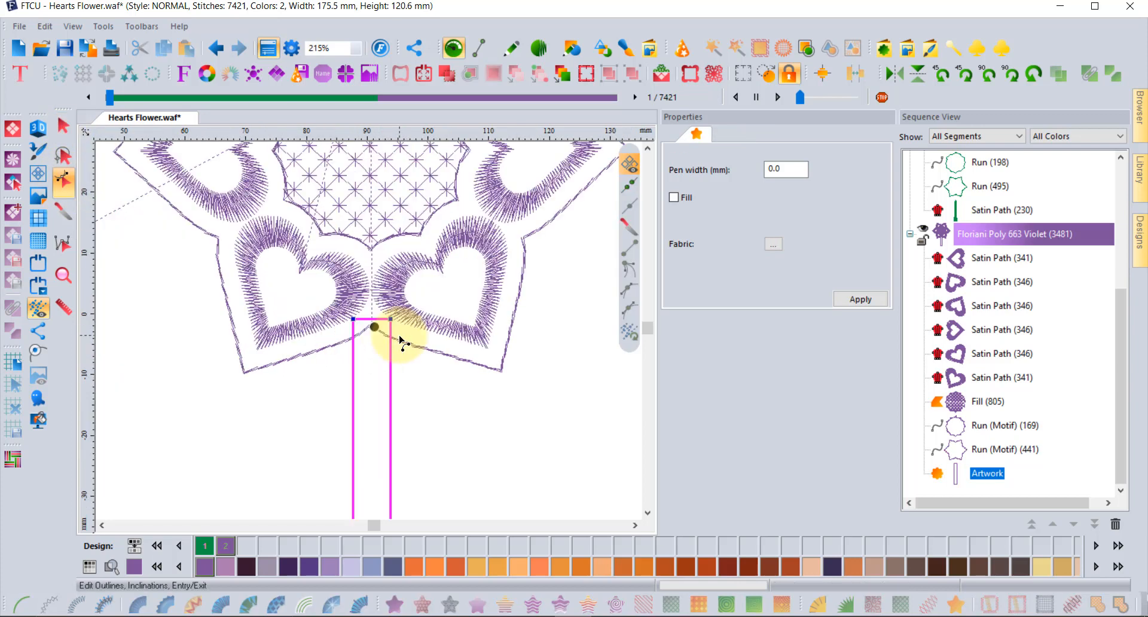
pyautogui.scroll(3, 400, 327)
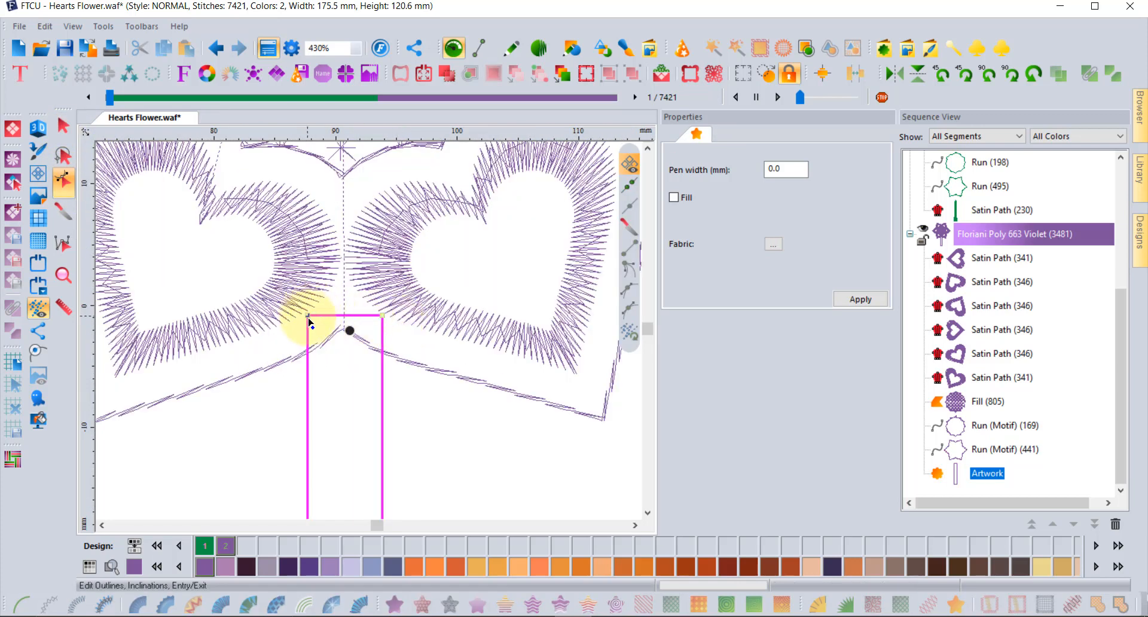
pyautogui.moveTo(308, 321); pyautogui.dragTo(358, 333)
pyautogui.scroll(-4, 376, 353)
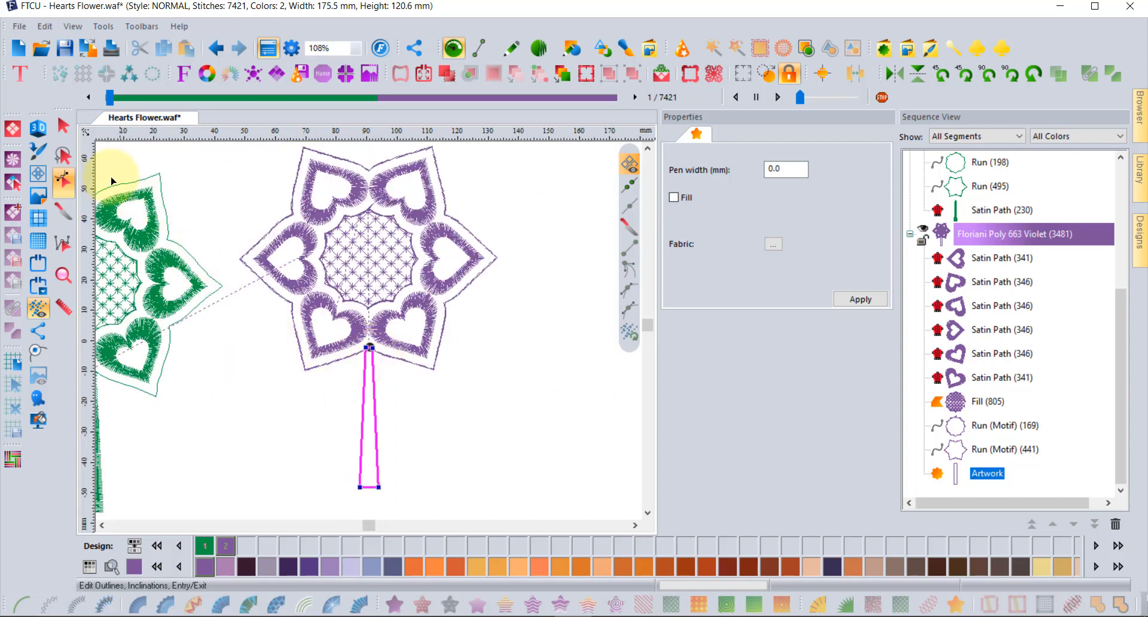
pyautogui.click(64, 126)
pyautogui.click(461, 476)
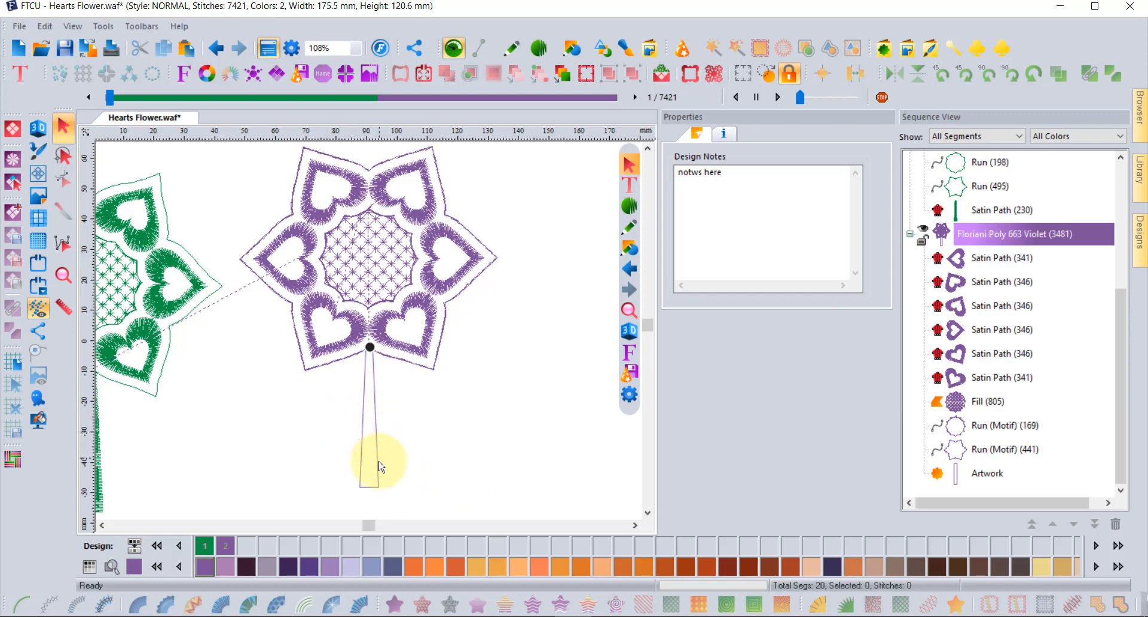
# Convert the stem artwork to a satin path, with its end point moved to the top beside the start point.
pyautogui.click(377, 425)
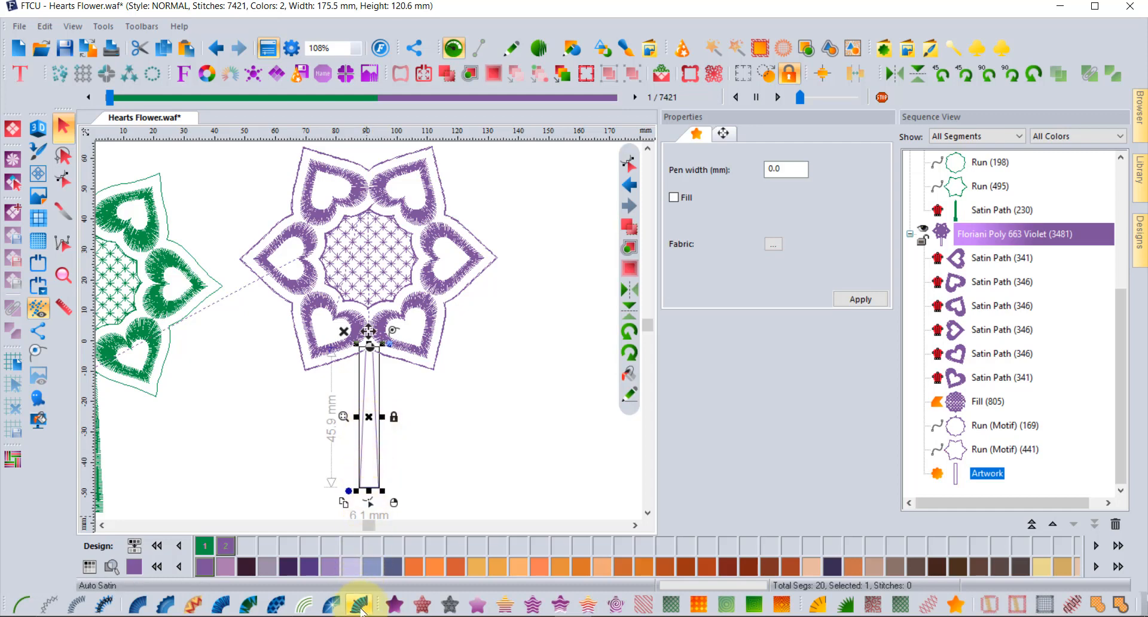
pyautogui.click(132, 609)
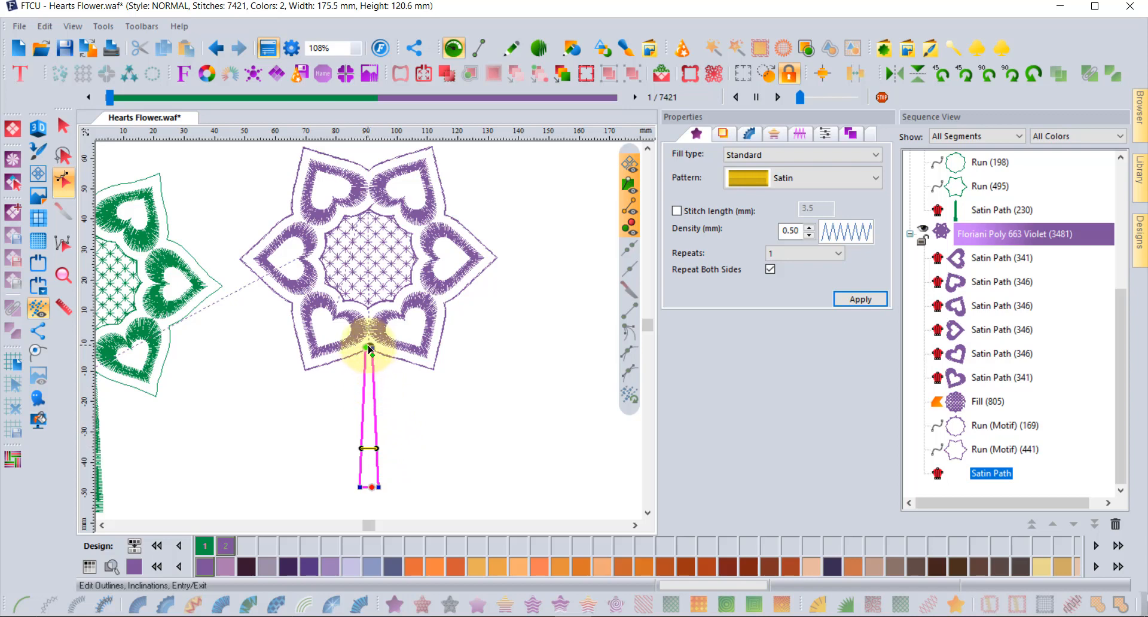
pyautogui.moveTo(372, 489); pyautogui.dragTo(370, 348)
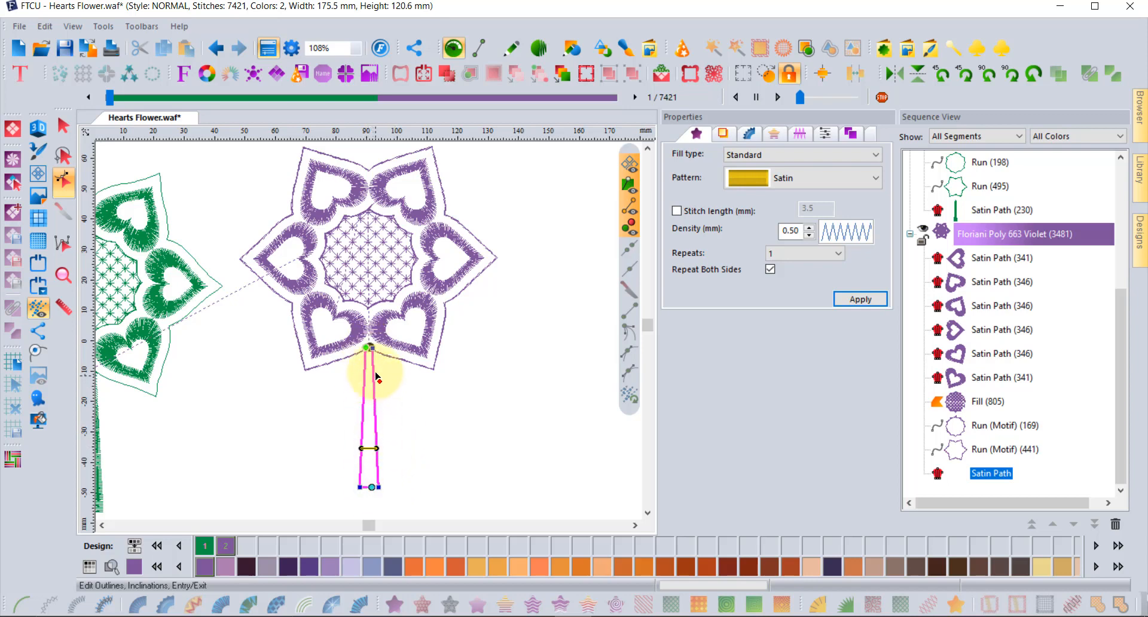
pyautogui.rightClick(373, 407)
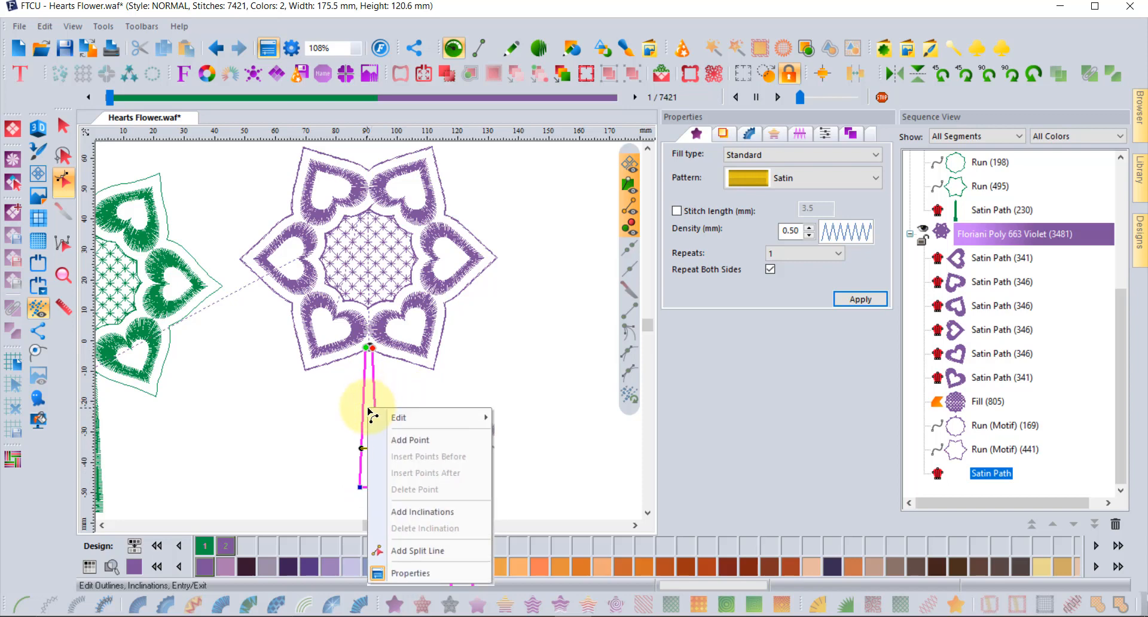
pyautogui.click(384, 393)
pyautogui.rightClick(392, 375)
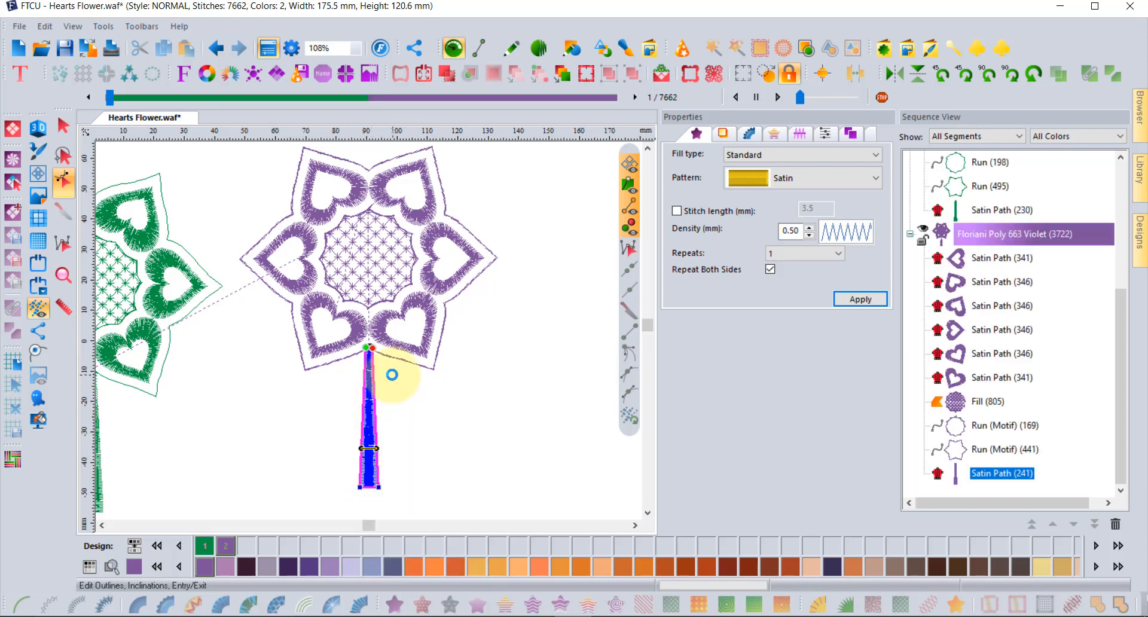
pyautogui.click(63, 127)
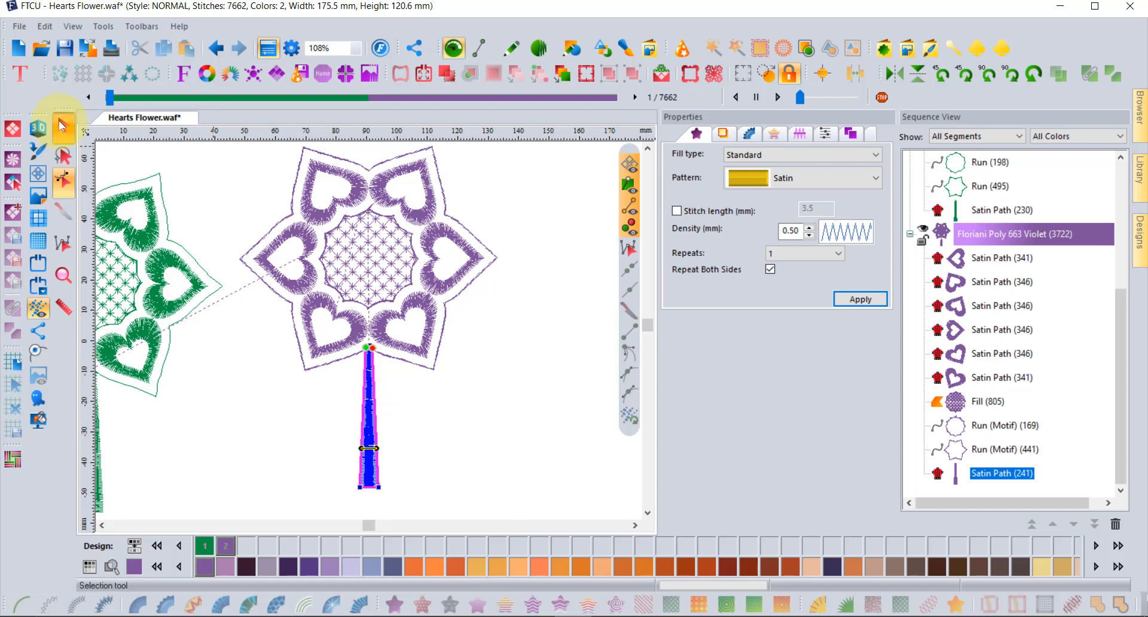
pyautogui.click(502, 234)
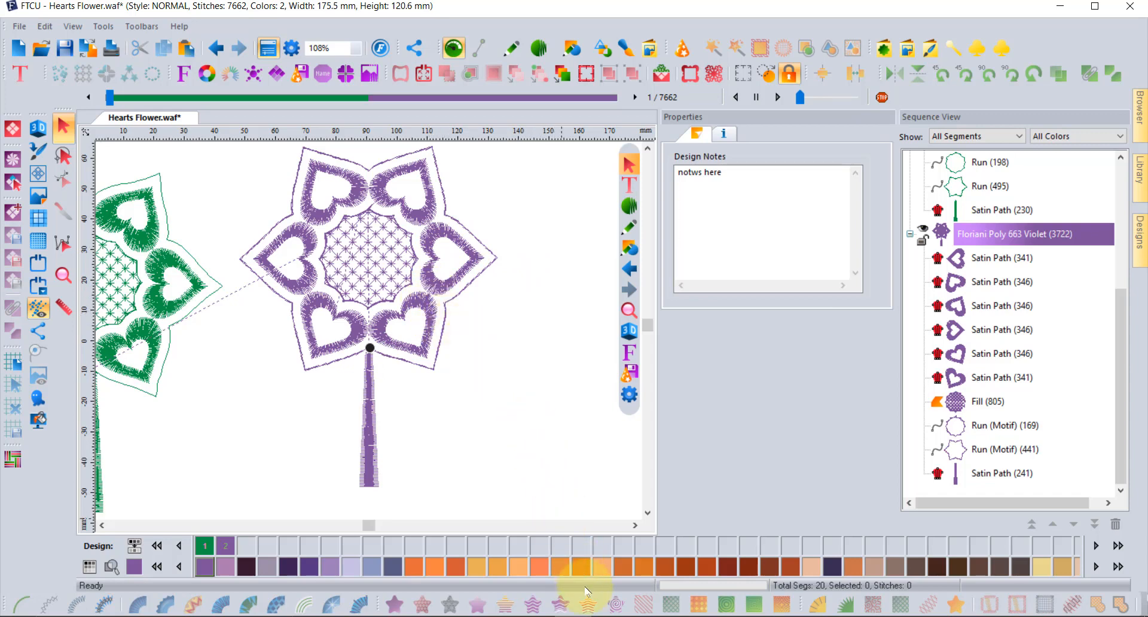
# Switch to Photos to compare the violet flower with the stitched sample in Fusion-Workshop-01.019.jpeg.
pyautogui.click(591, 616)
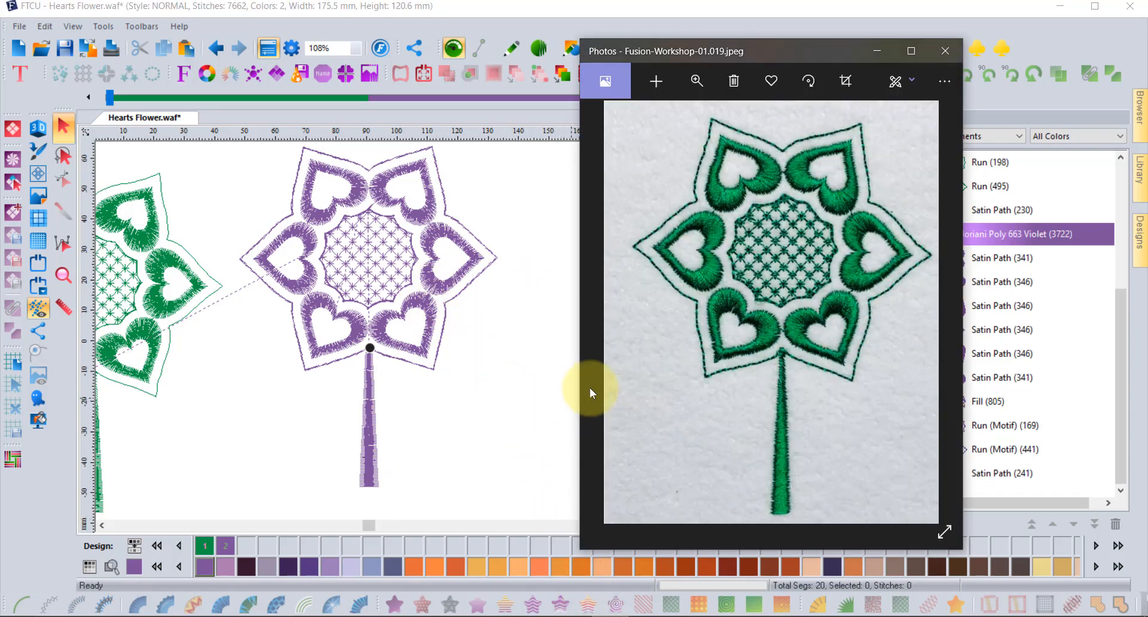